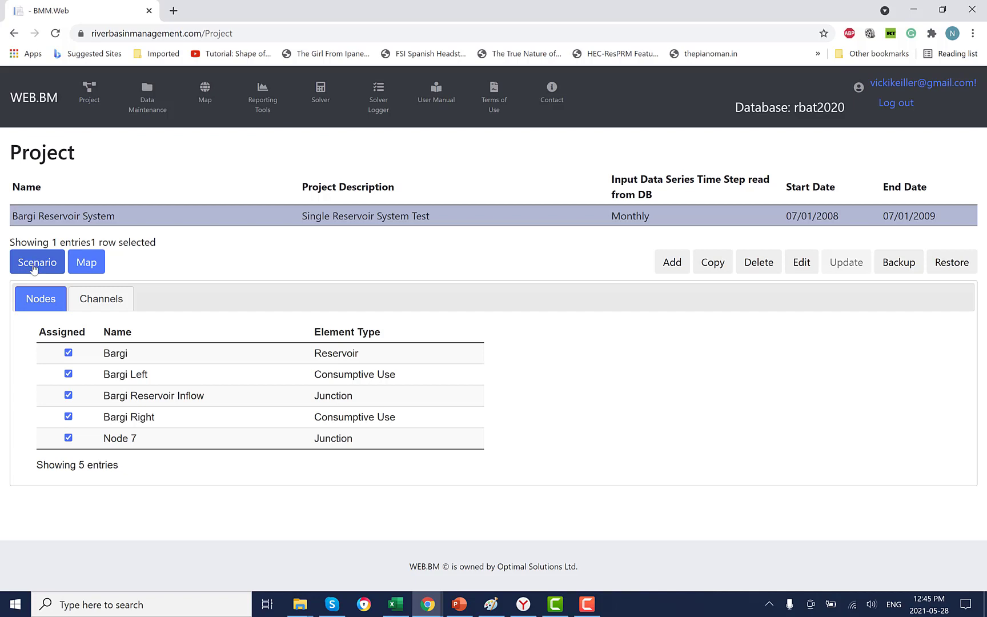
Step: Start a new Bargi Reservoir System scenario named "Bargi Reservoir Test", described as "Single Reservoir System Test Run", with a Monthly calculation time step
left_click(34, 267)
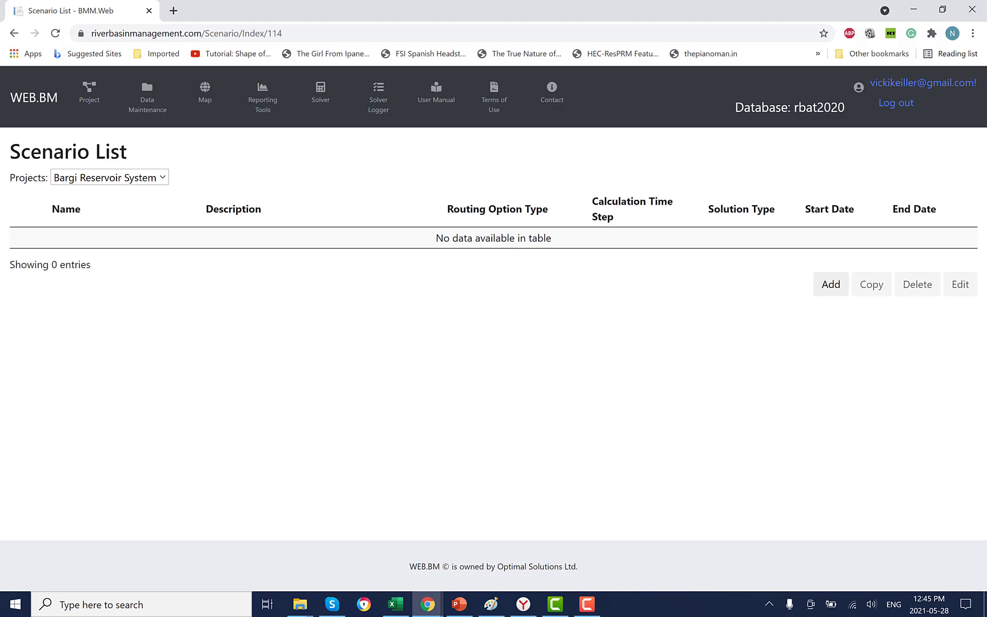
left_click(831, 284)
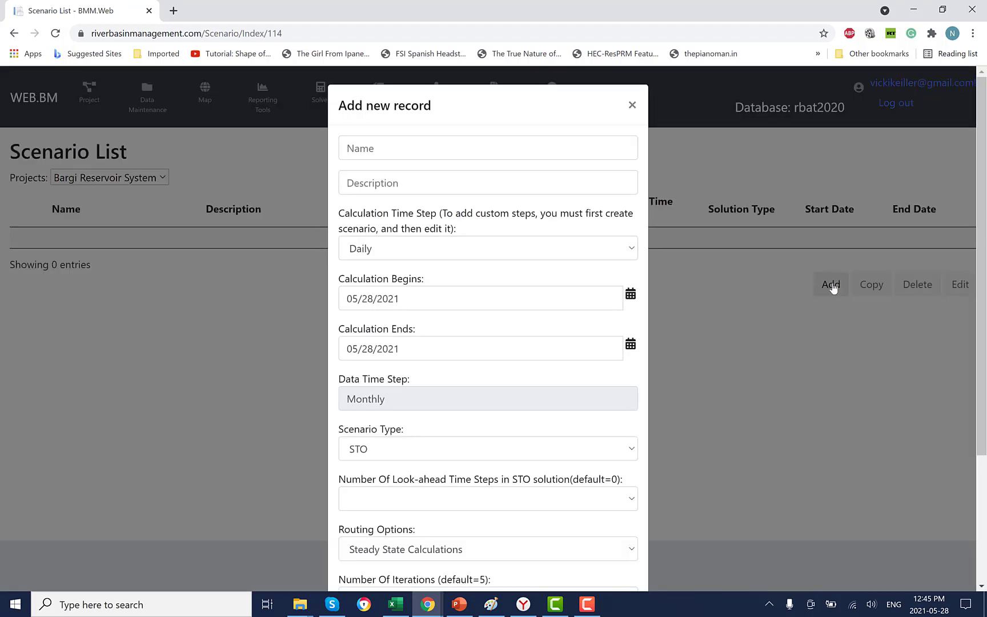
left_click(350, 148)
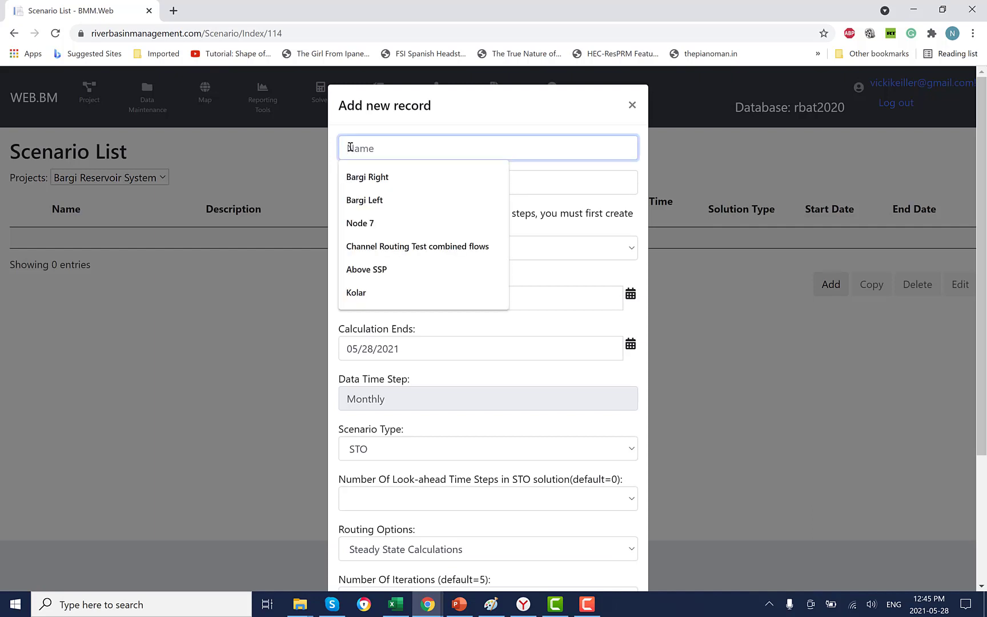
right_click(350, 147)
left_click(394, 249)
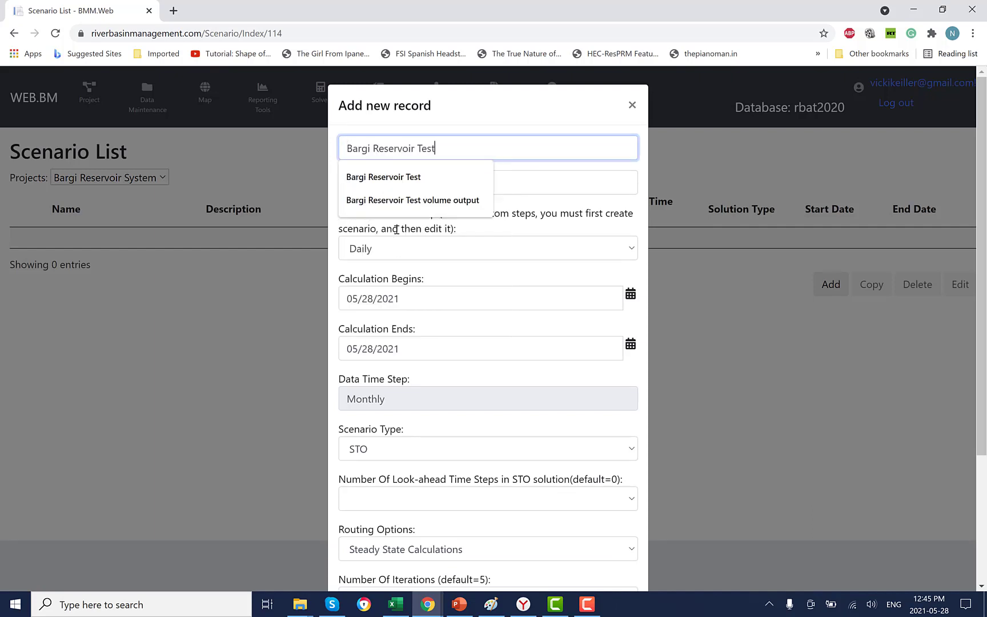
left_click(521, 180)
type("Single Reservoir System Test Run")
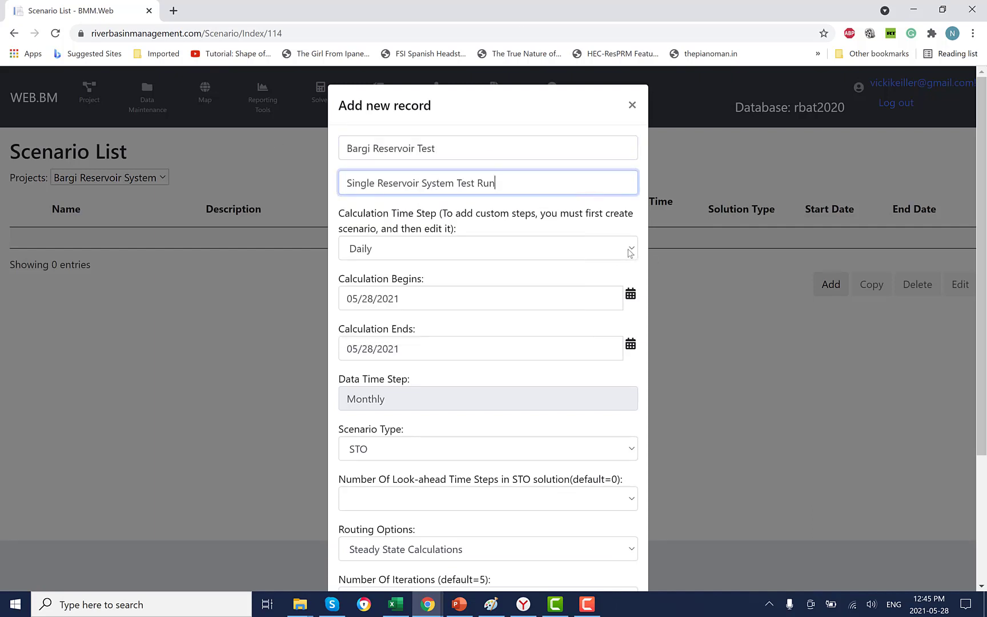
left_click(629, 253)
left_click(586, 310)
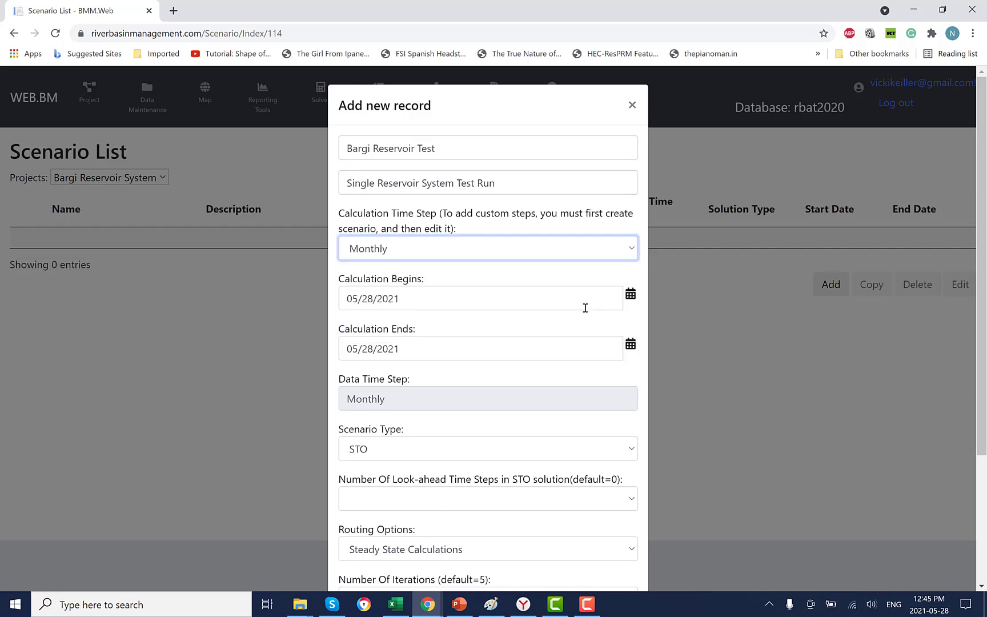
Step: Set the scenario's calculation start date to 07/01/2008
left_click_drag(390, 302, 433, 308)
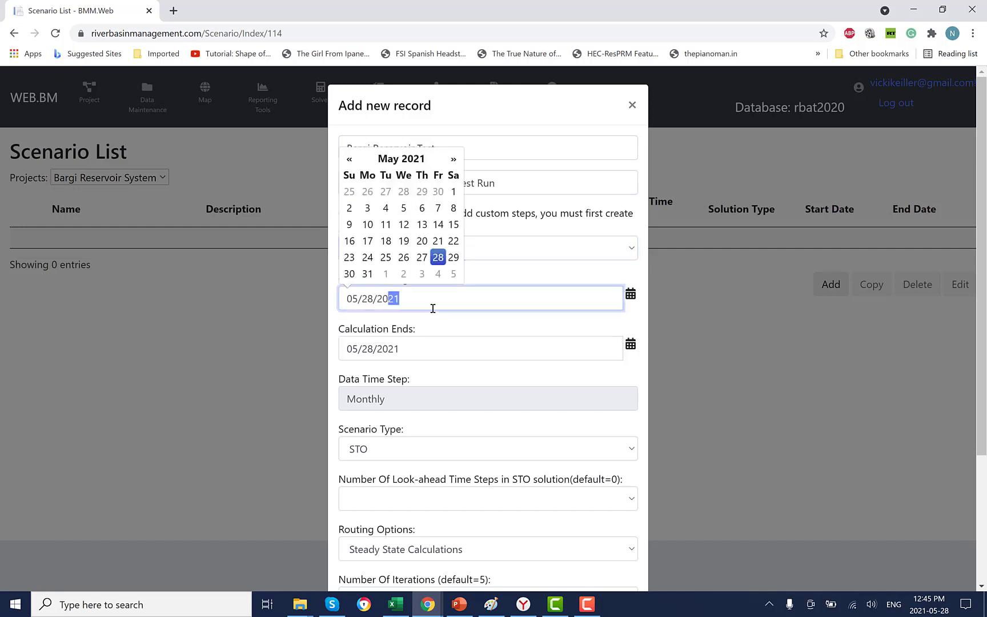
type("08")
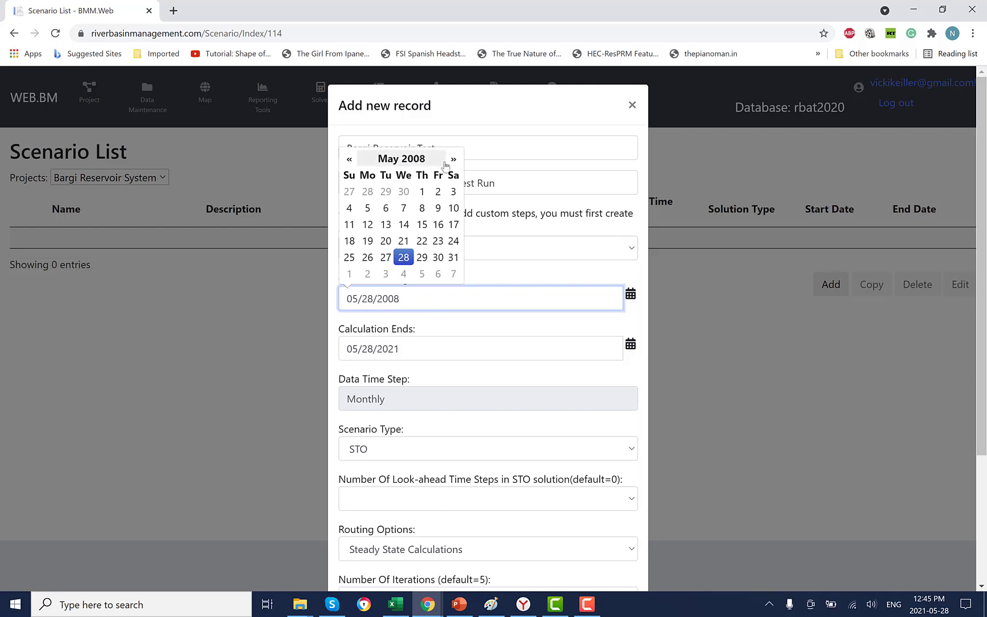
left_click(452, 160)
left_click(453, 160)
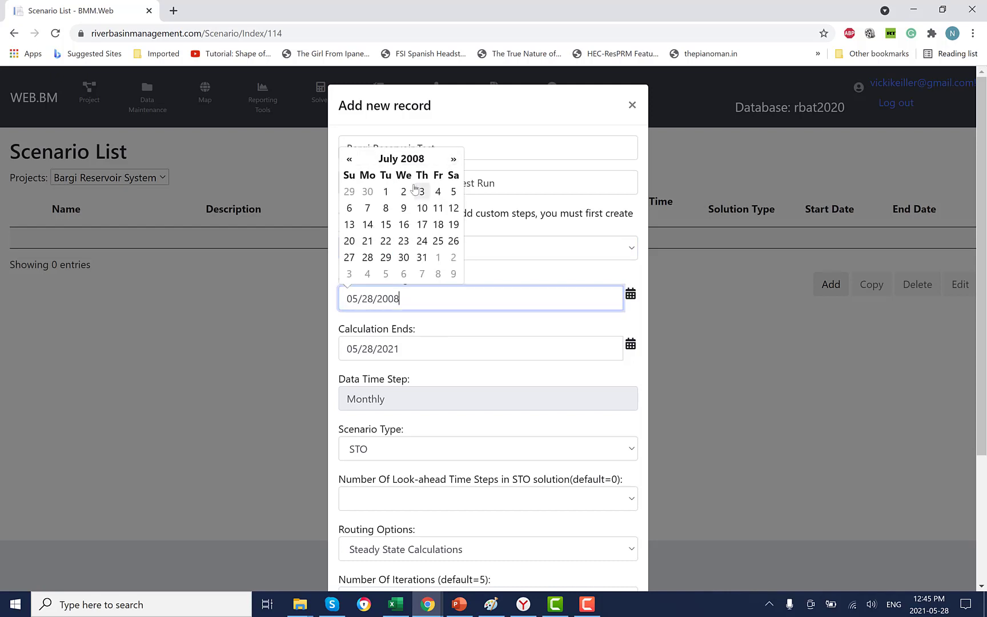
left_click(385, 191)
Step: Set the scenario's calculation end date to 07/01/2009 and dismiss the calendar
left_click_drag(389, 349, 400, 351)
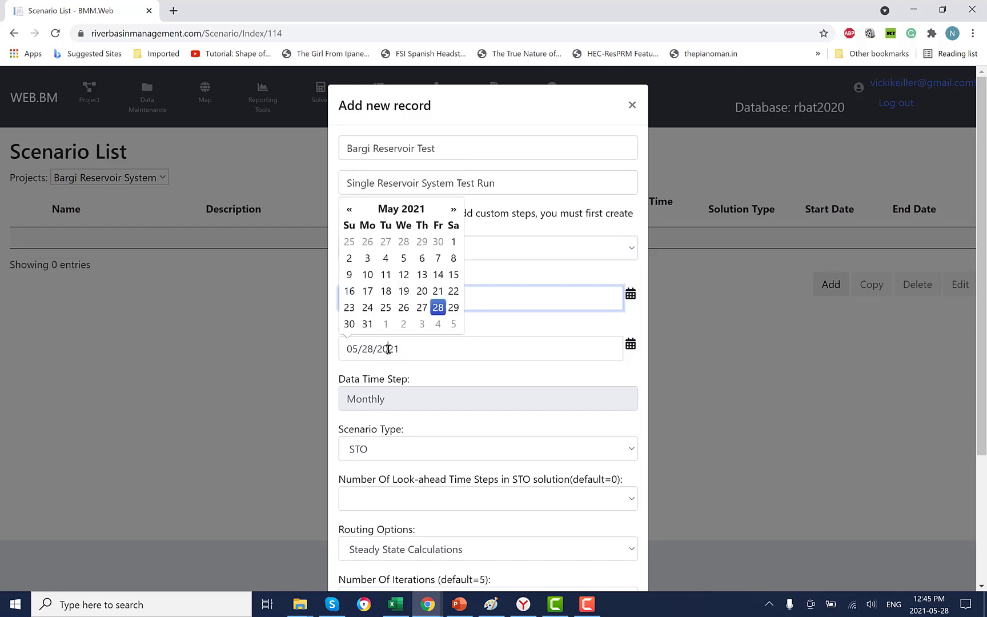
type("09")
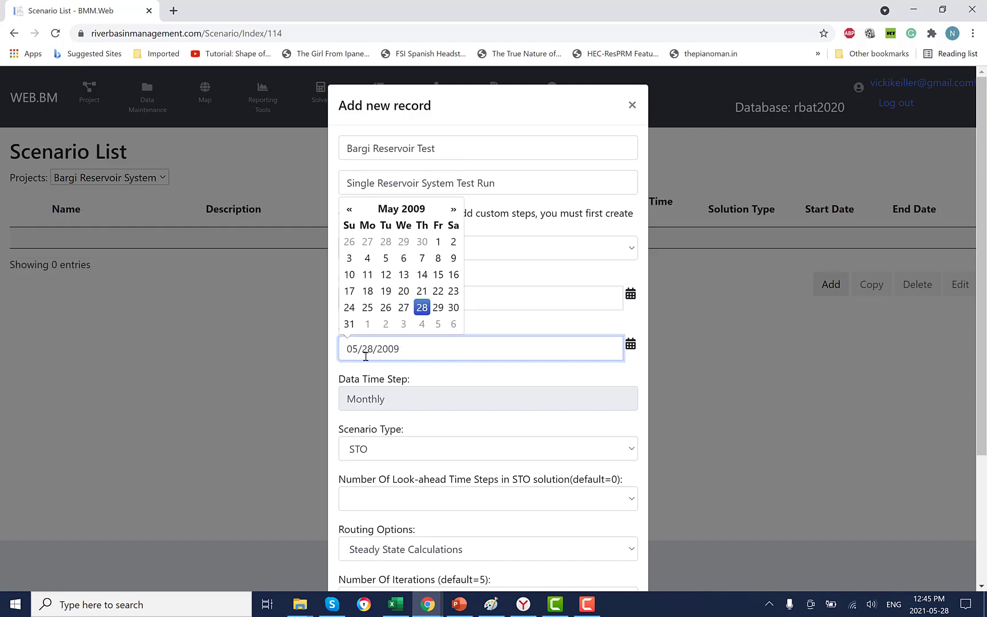
left_click(452, 209)
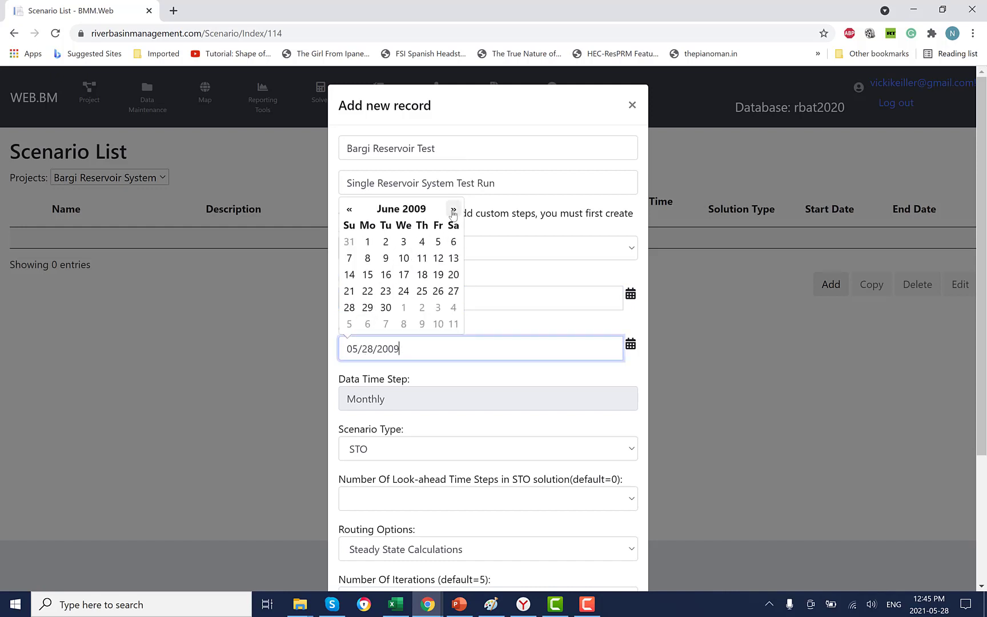
left_click(453, 209)
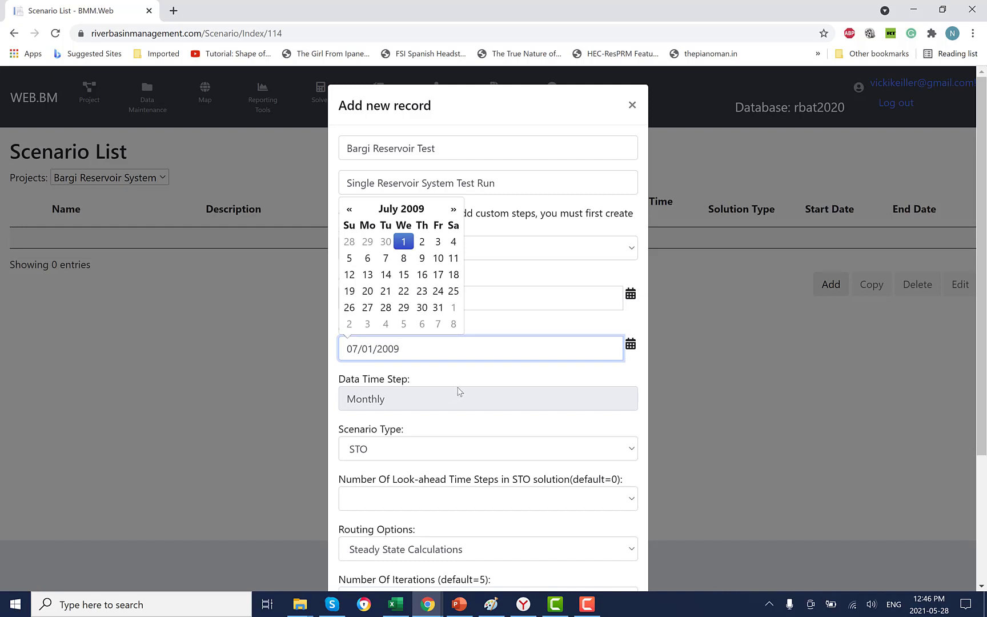
scroll(675, 460, "down", 1)
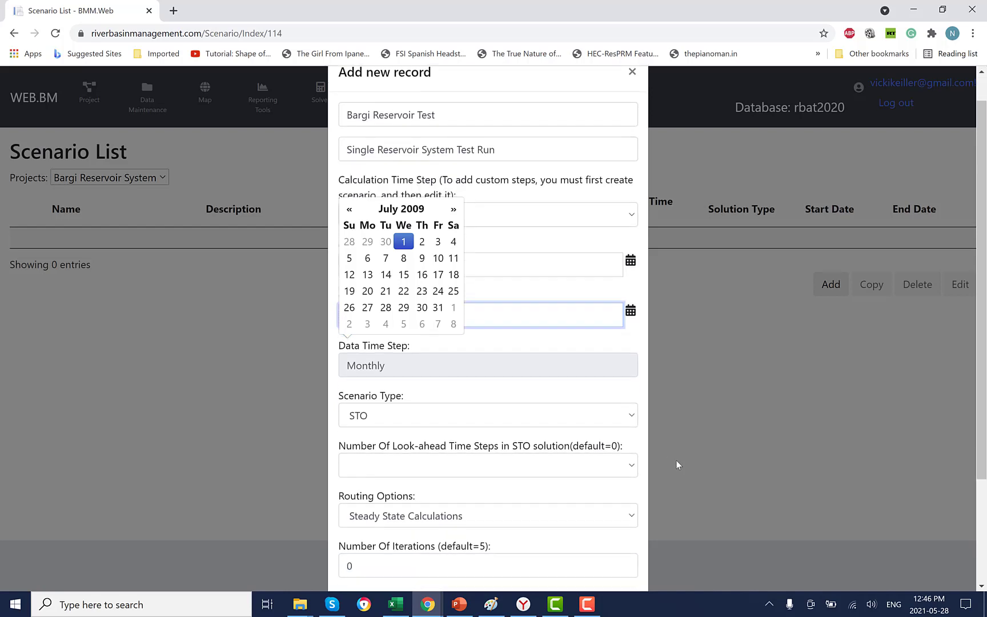
scroll(678, 458, "down", 1)
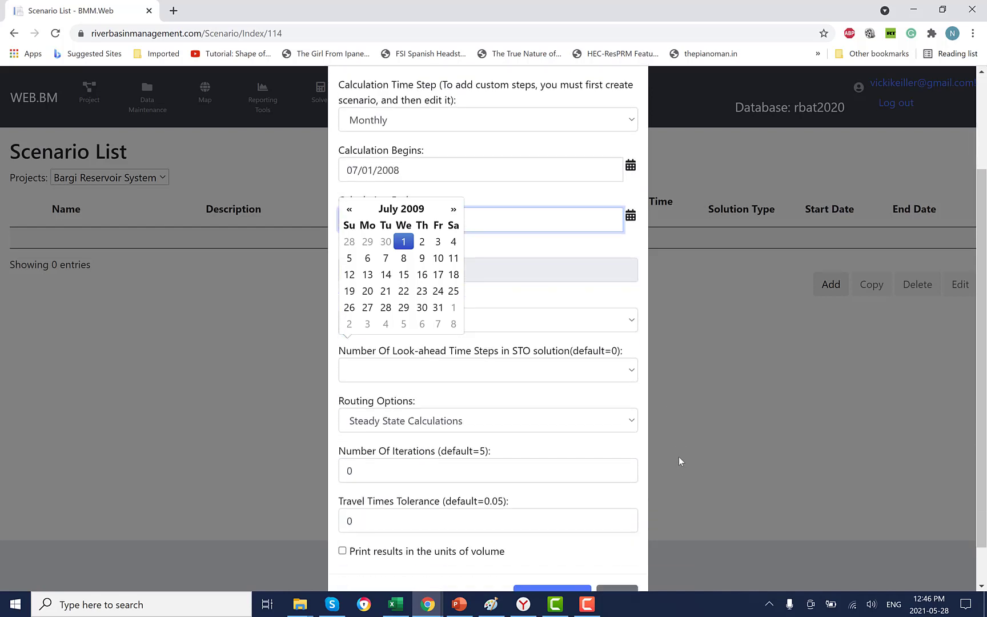
left_click(552, 247)
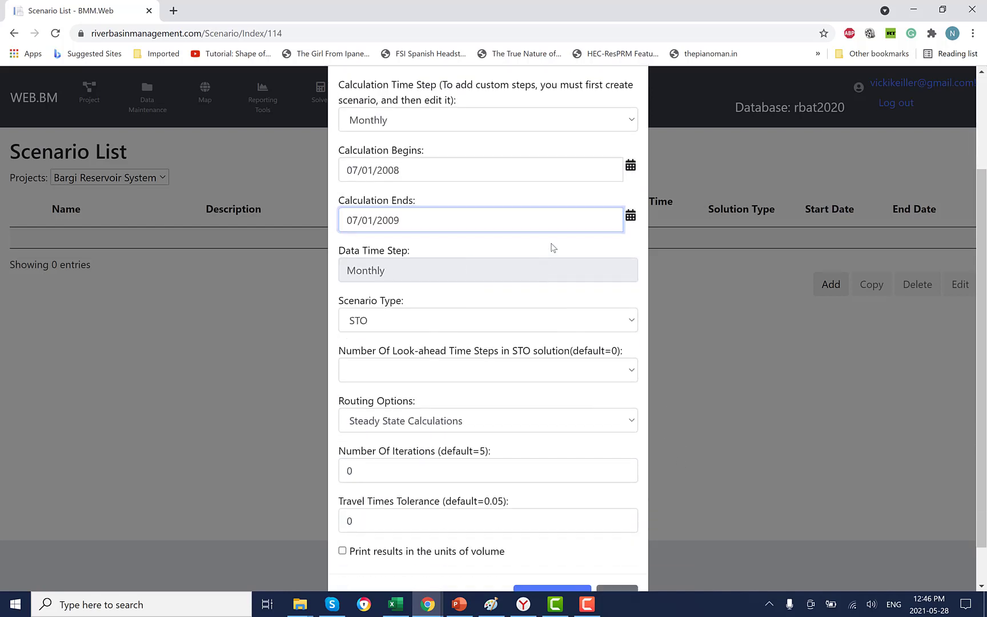
Step: Choose MTO year by year as the scenario type, keep Steady State Calculations for routing, and save the scenario
left_click(630, 324)
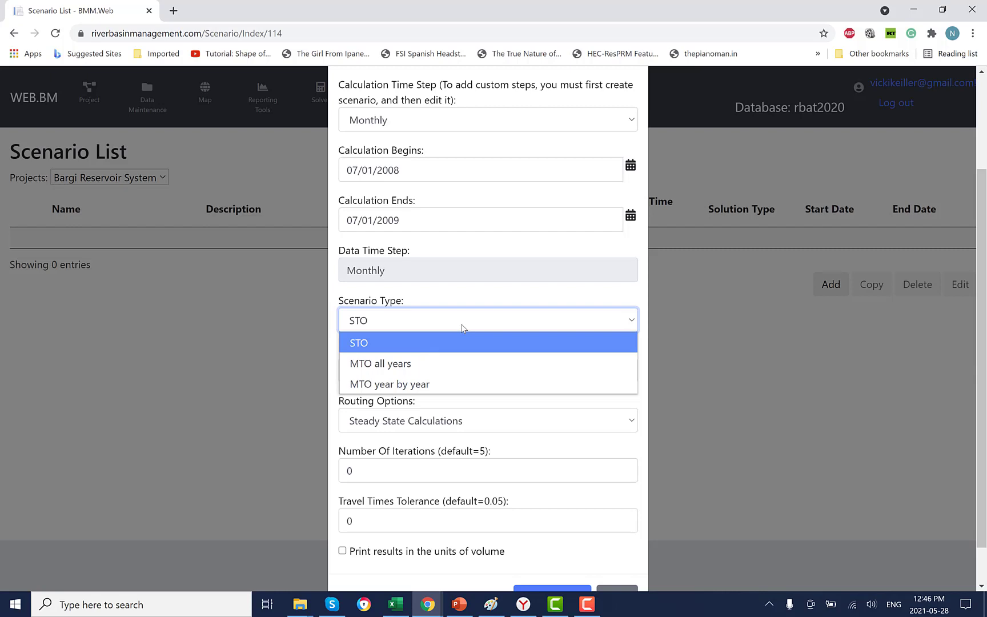
left_click(448, 382)
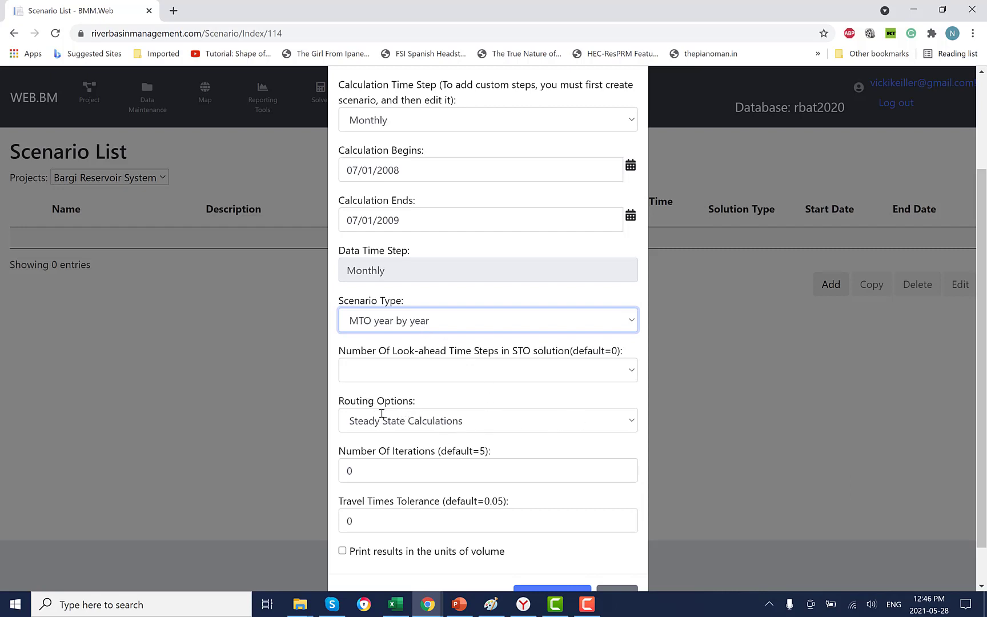
left_click(619, 426)
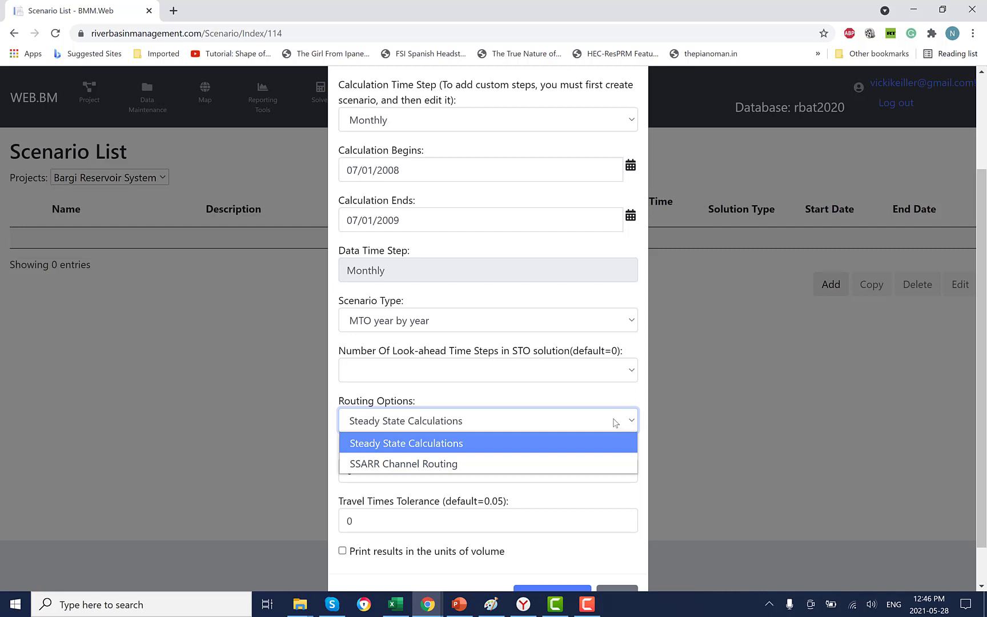
left_click(614, 423)
scroll(491, 423, "down", 1)
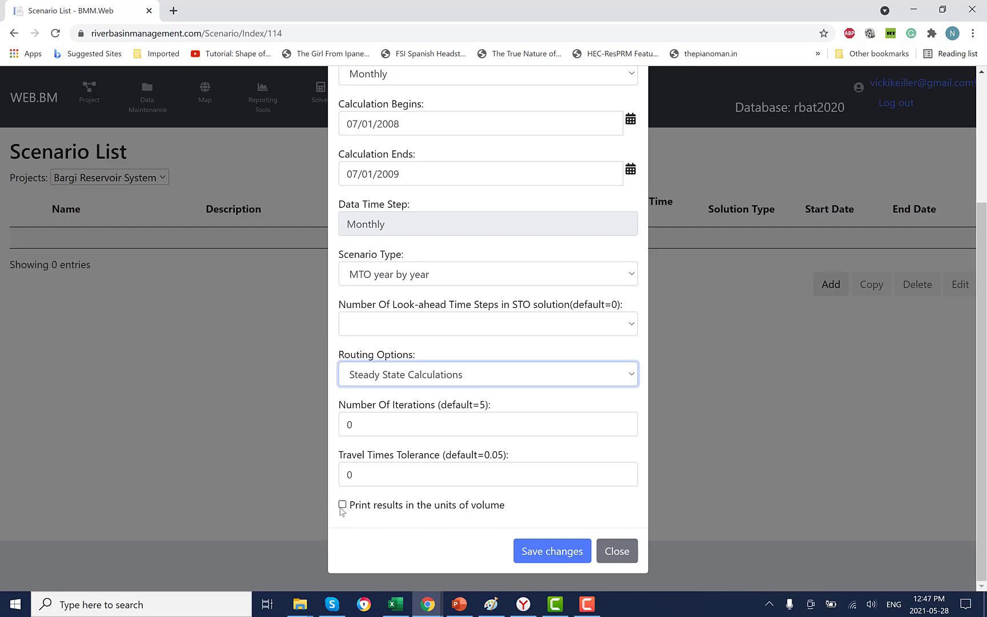
left_click(551, 555)
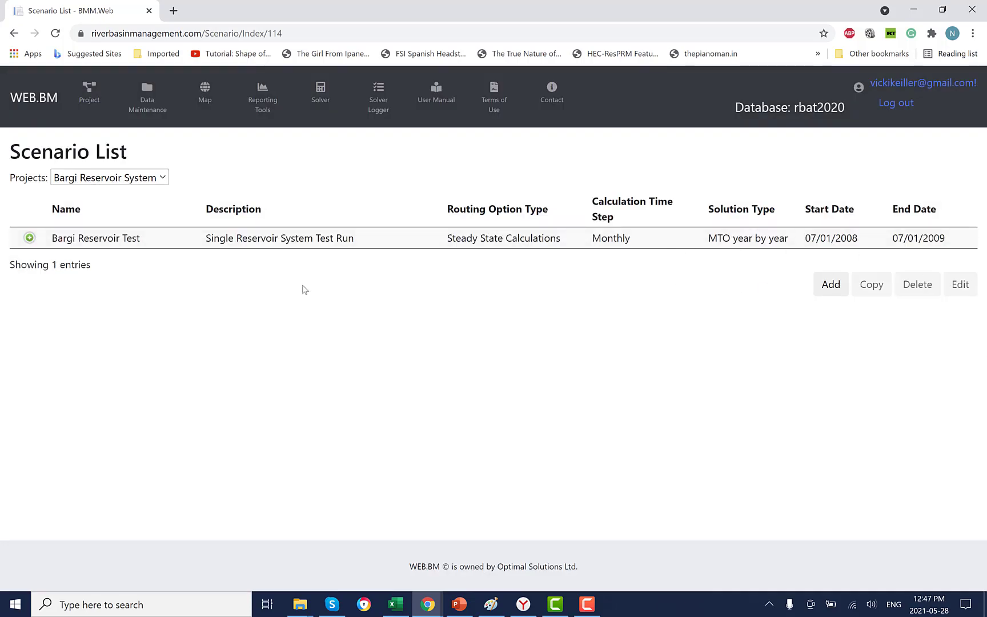
Step: Start a node policy group for the Bargi Reservoir Test scenario, named "Reservoirs" with node type Reservoir
left_click(29, 239)
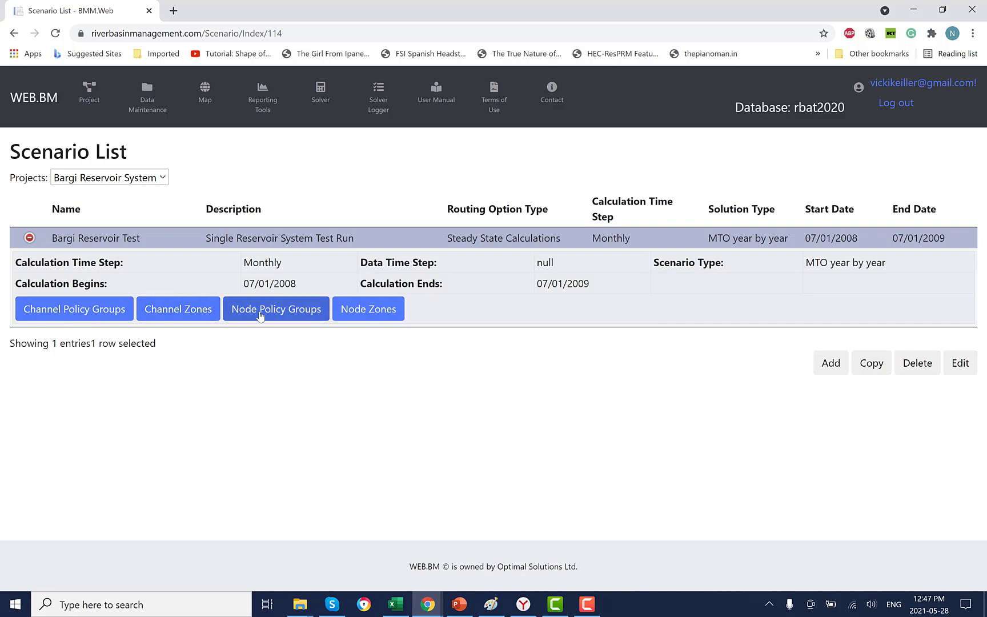
left_click(292, 311)
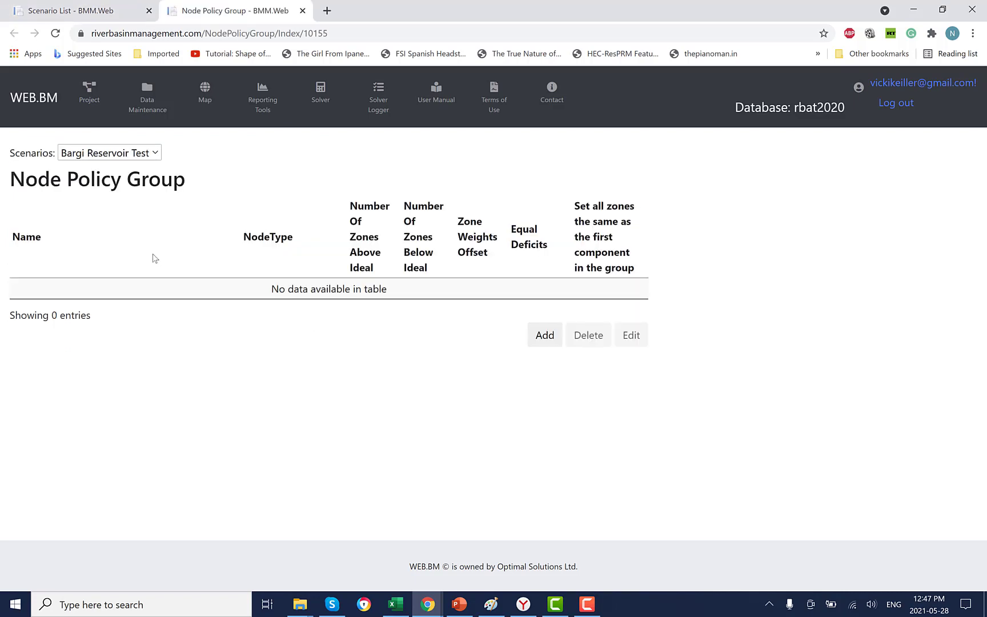
left_click(544, 337)
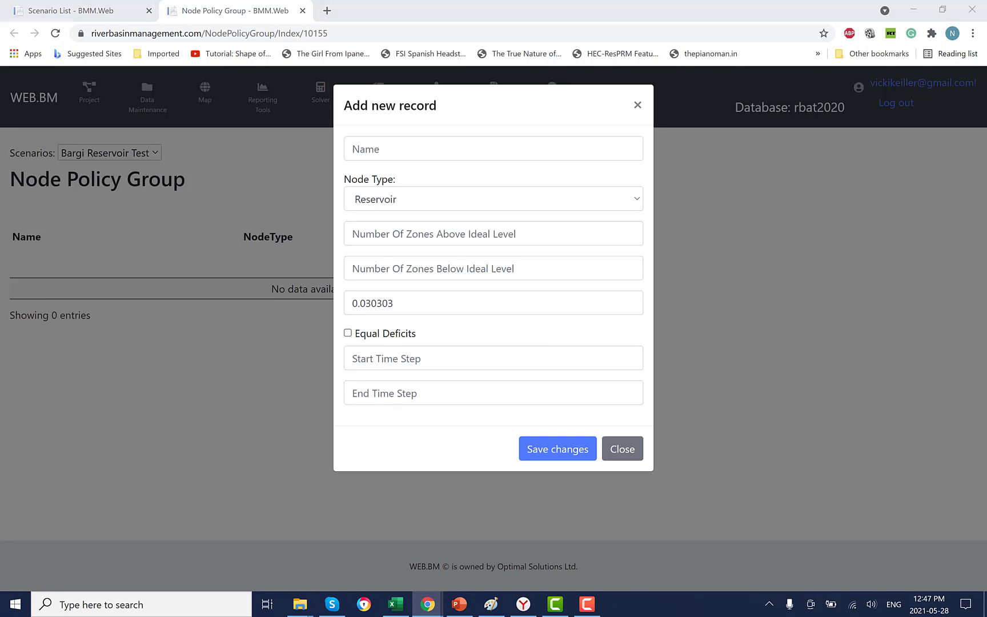
left_click(378, 144)
left_click(353, 279)
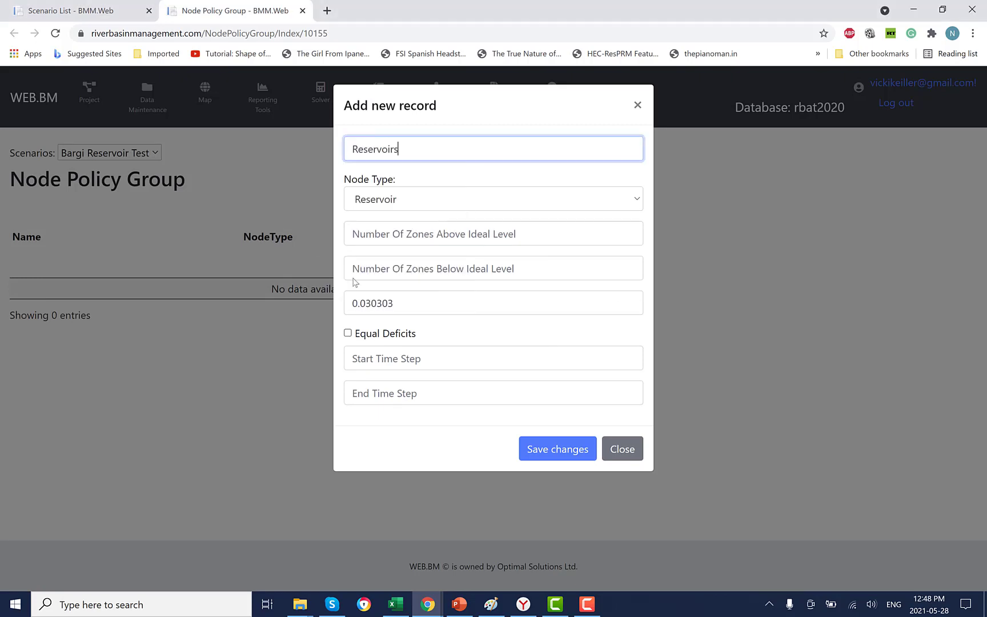
left_click(633, 202)
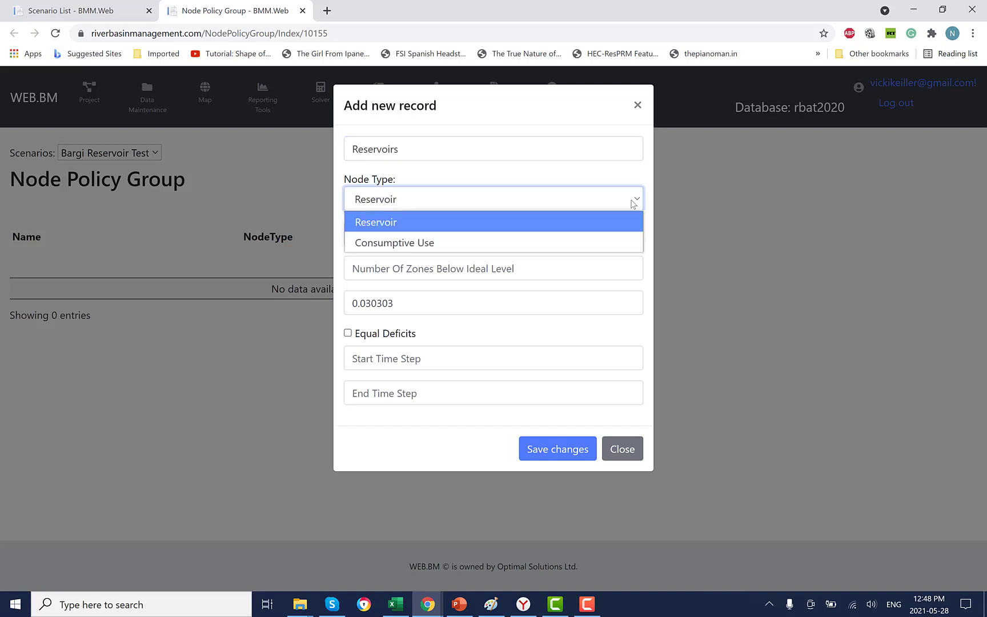
left_click(426, 222)
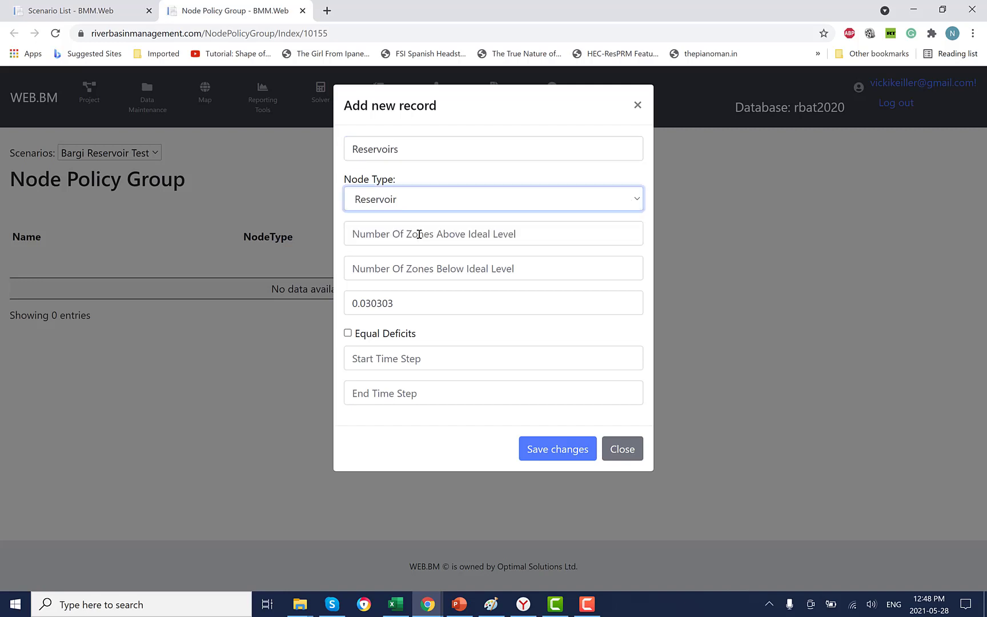
Step: Give the Reservoirs policy group 1 zone above the ideal level and 4 zones below it
left_click(383, 236)
type("1")
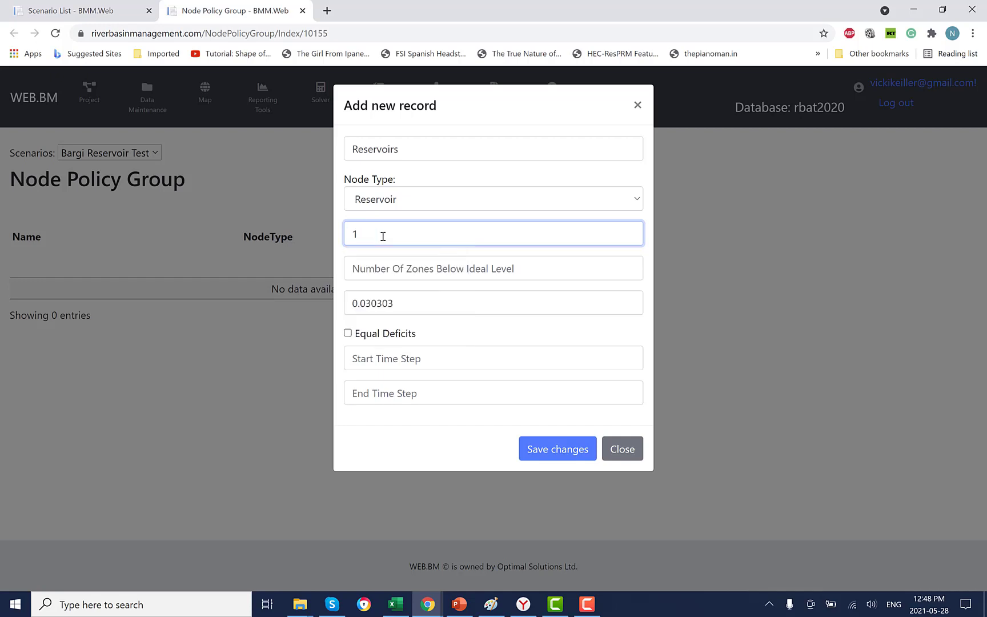
left_click(356, 268)
type("4")
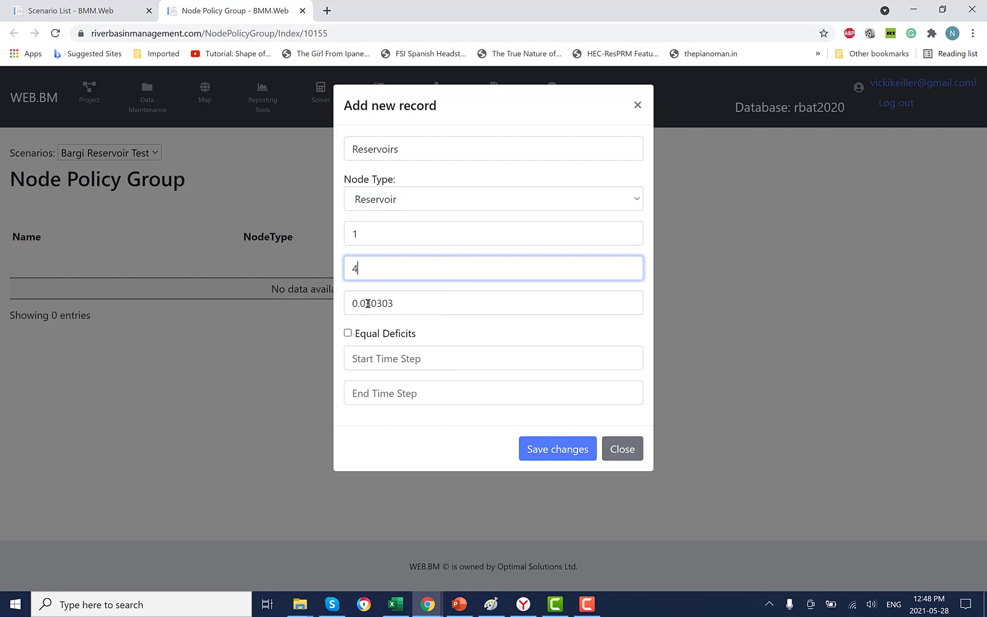
Step: Save the Reservoirs group with a zone weights offset of 0.0 and assign the Bargi node to it
left_click(393, 303)
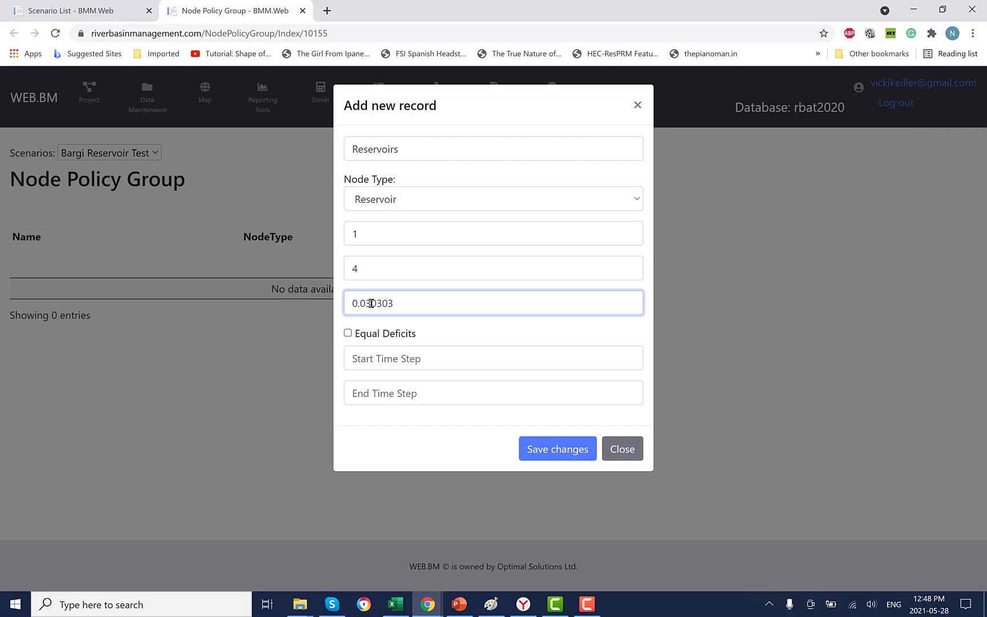
left_click_drag(365, 303, 431, 307)
key("BackSpace")
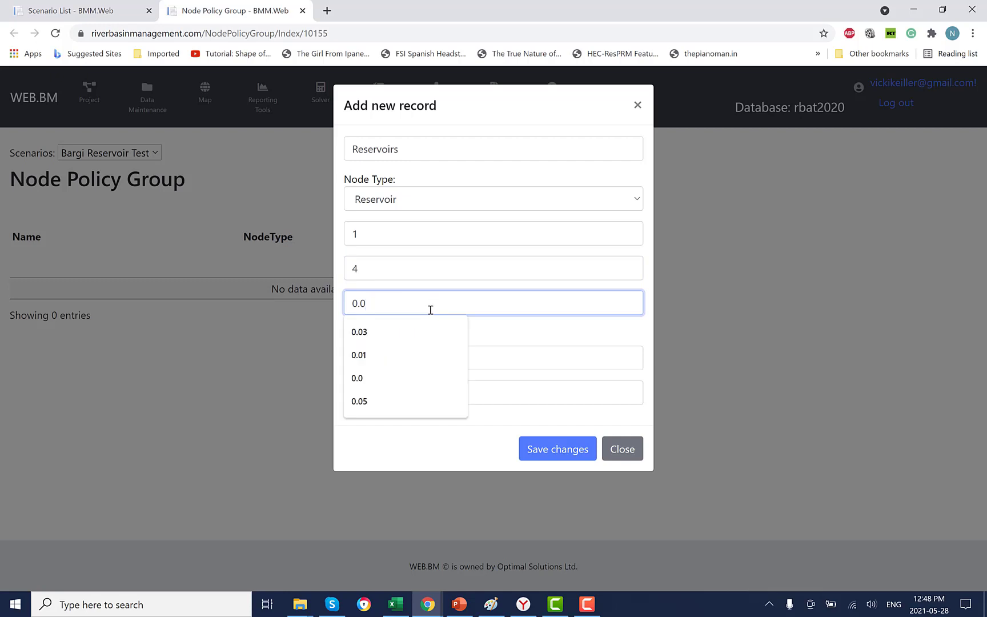
left_click(299, 375)
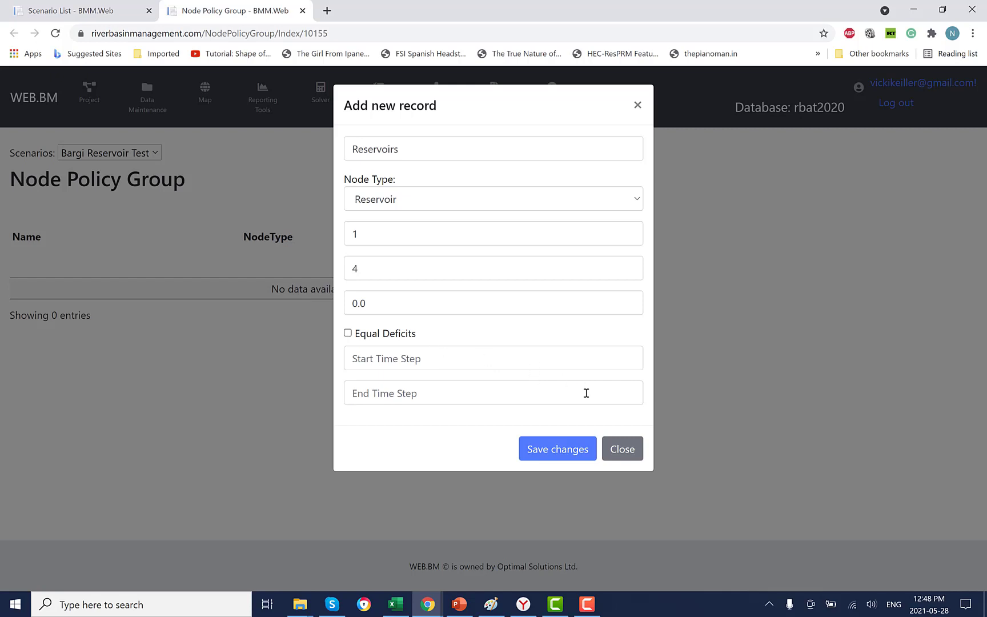
left_click(569, 451)
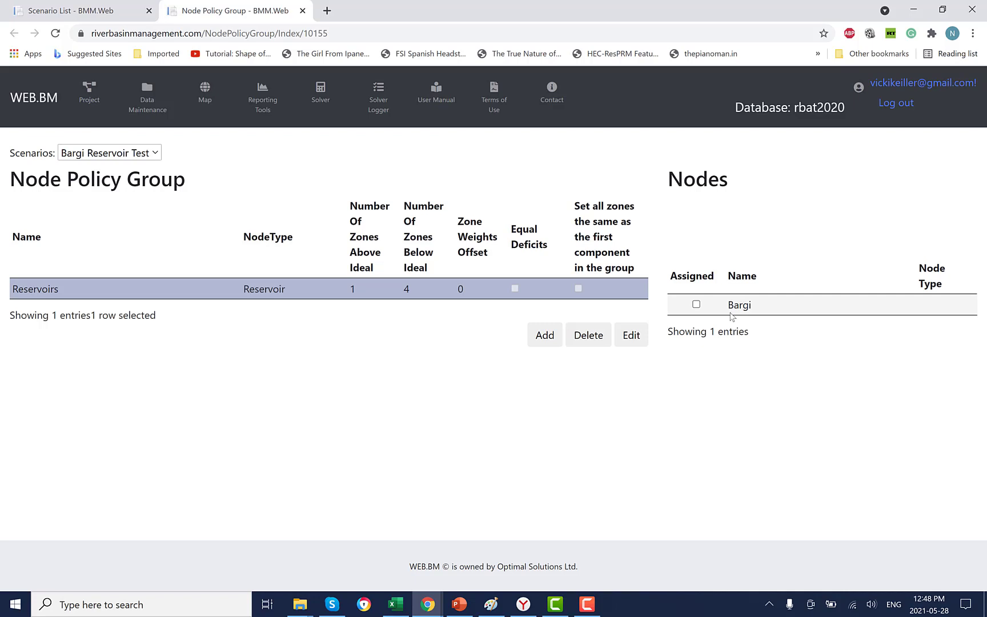
left_click(696, 305)
Step: Start a second node policy group named "Irrigation" with node type Consumptive Use
left_click(544, 335)
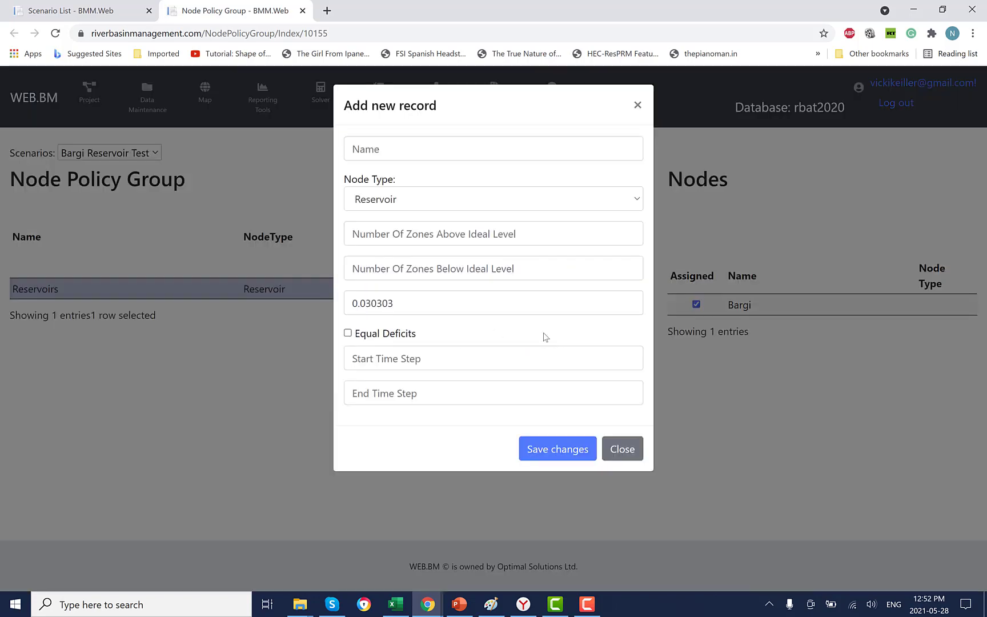
left_click(400, 153)
type("Irrigation")
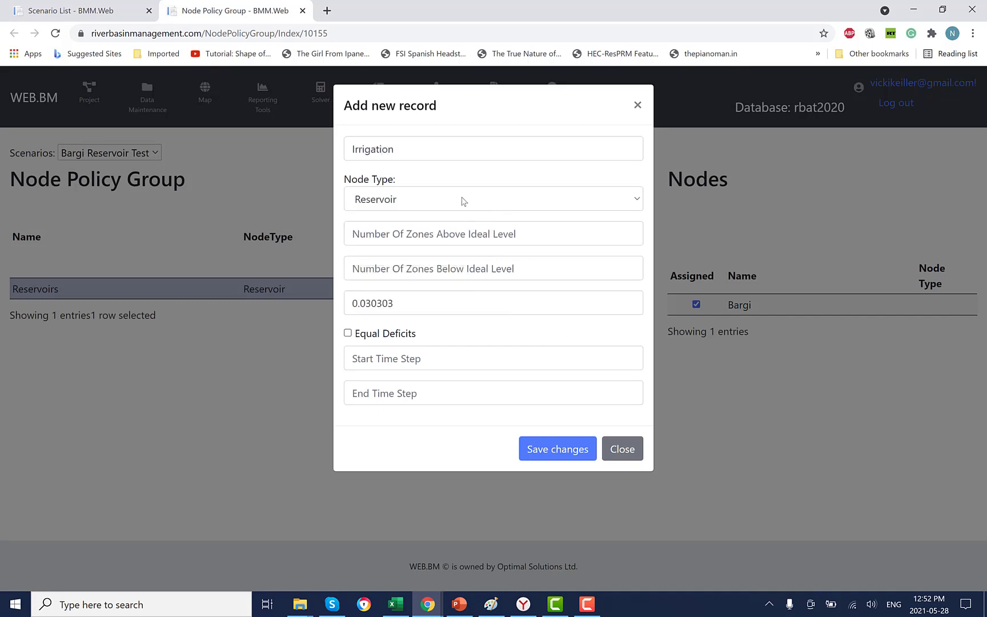
left_click(440, 199)
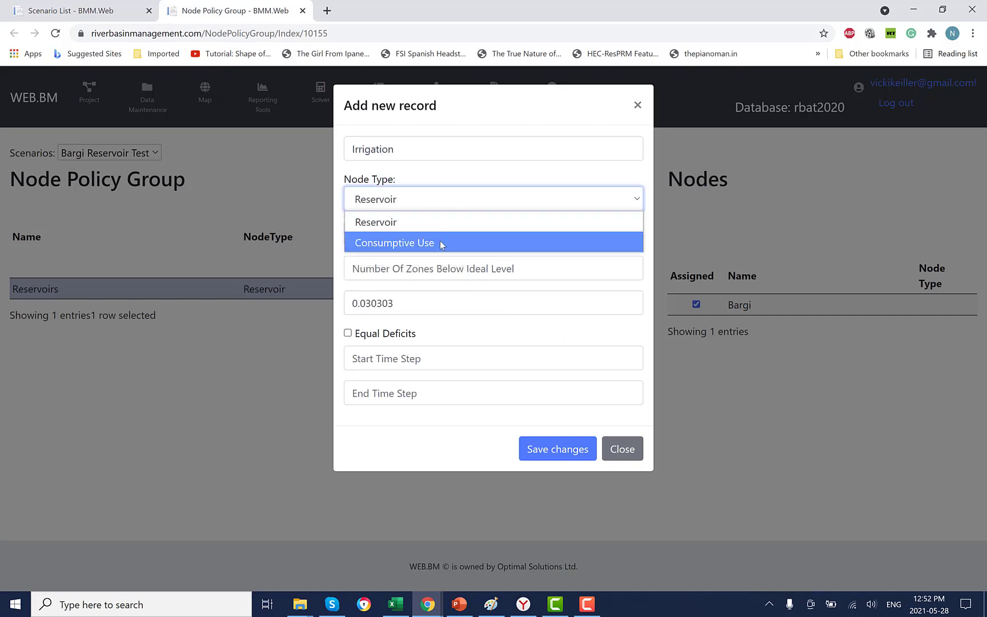
left_click(440, 241)
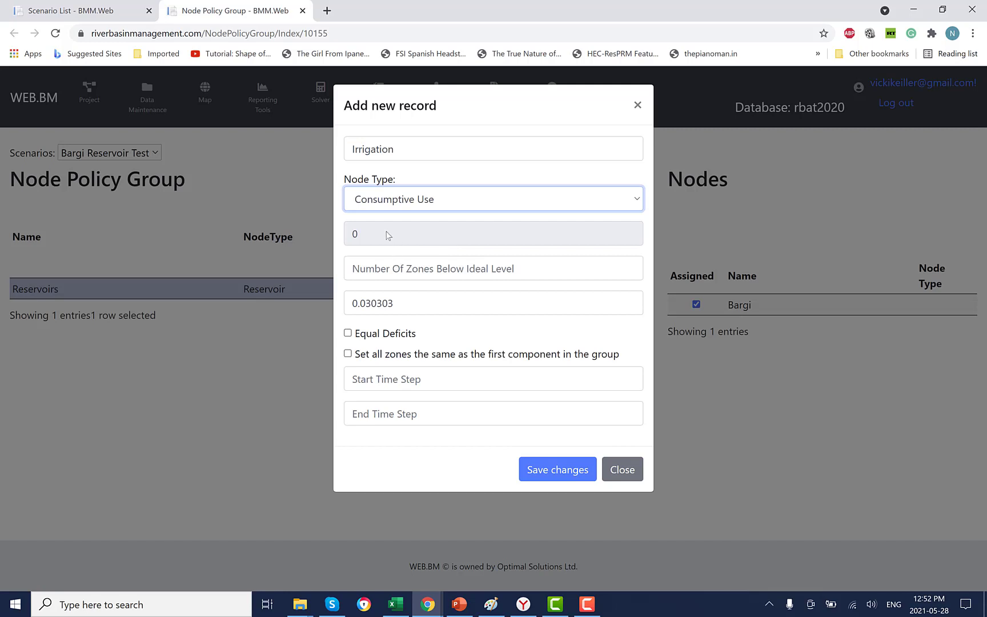
Step: Give the Irrigation policy group 1 zone below the ideal level and a zone weights offset of 0.0
left_click(386, 269)
left_click(369, 300)
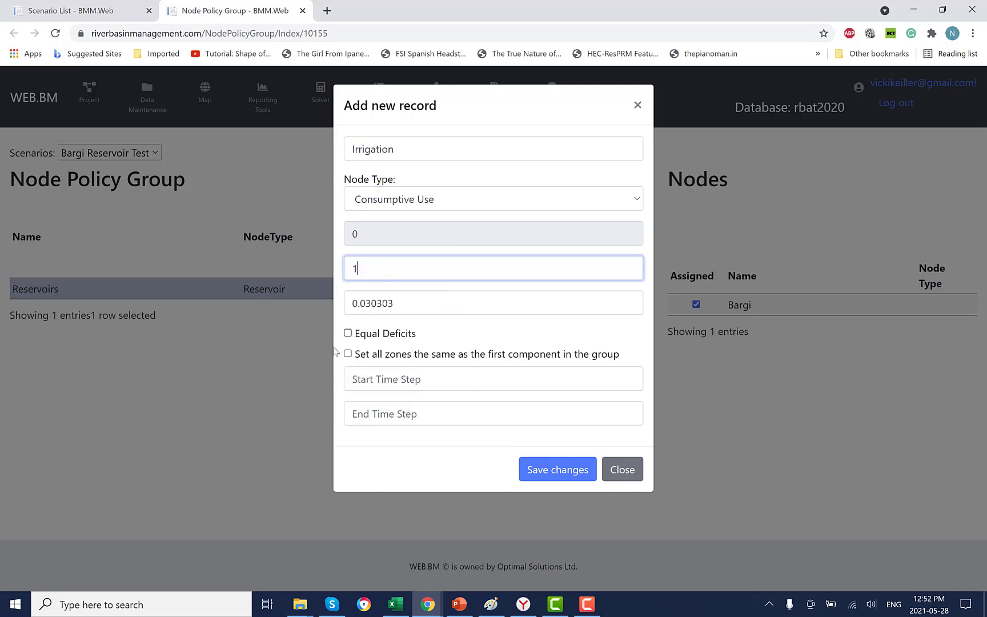
left_click_drag(366, 304, 407, 306)
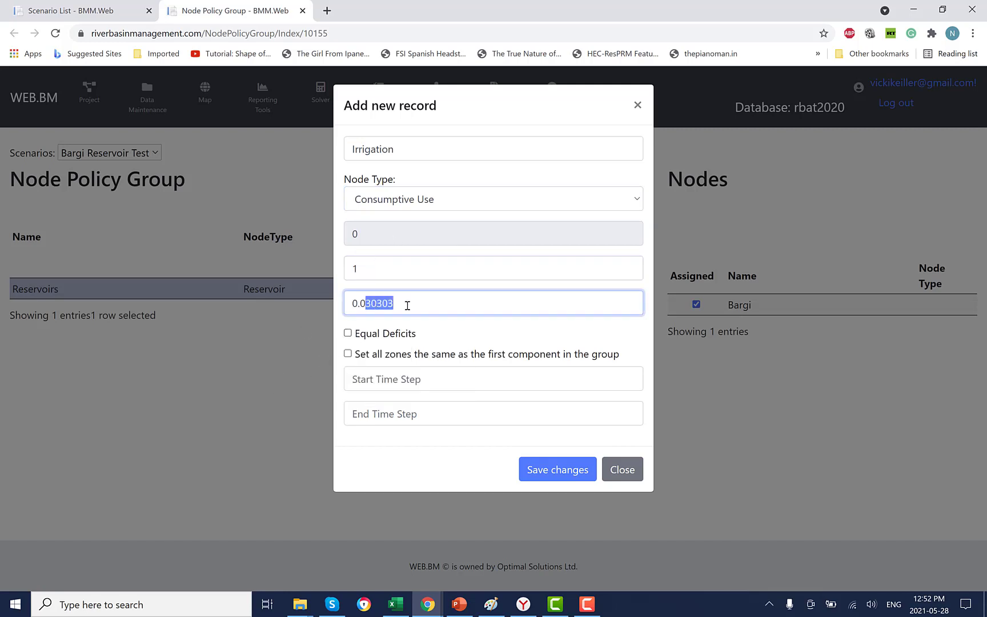
key("BackSpace")
left_click(273, 347)
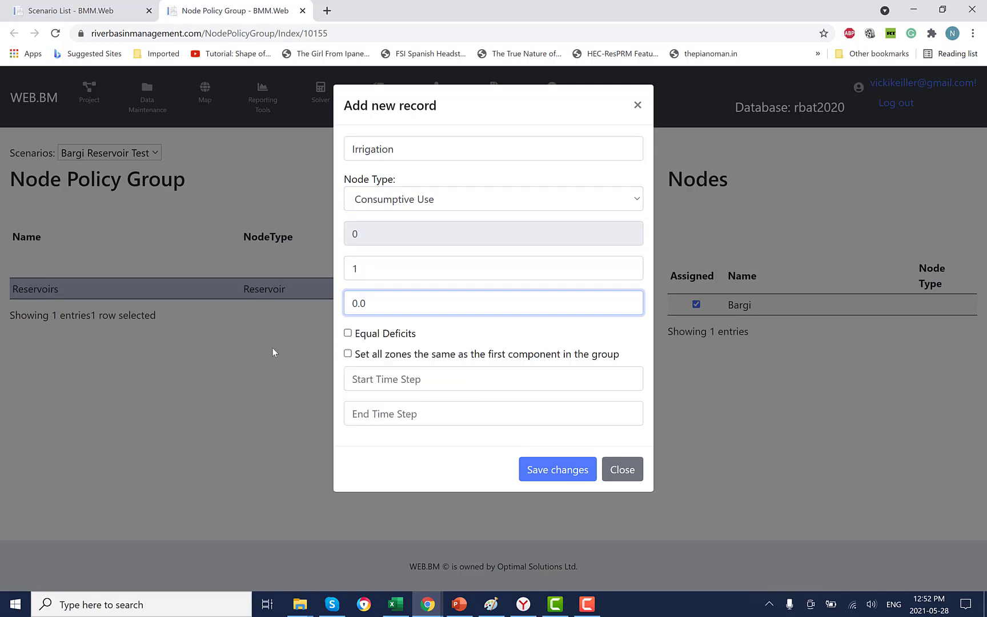
Step: Enable Equal Deficits and identical zones for all components, set time steps 1 to 12, and save the Irrigation group
left_click(348, 334)
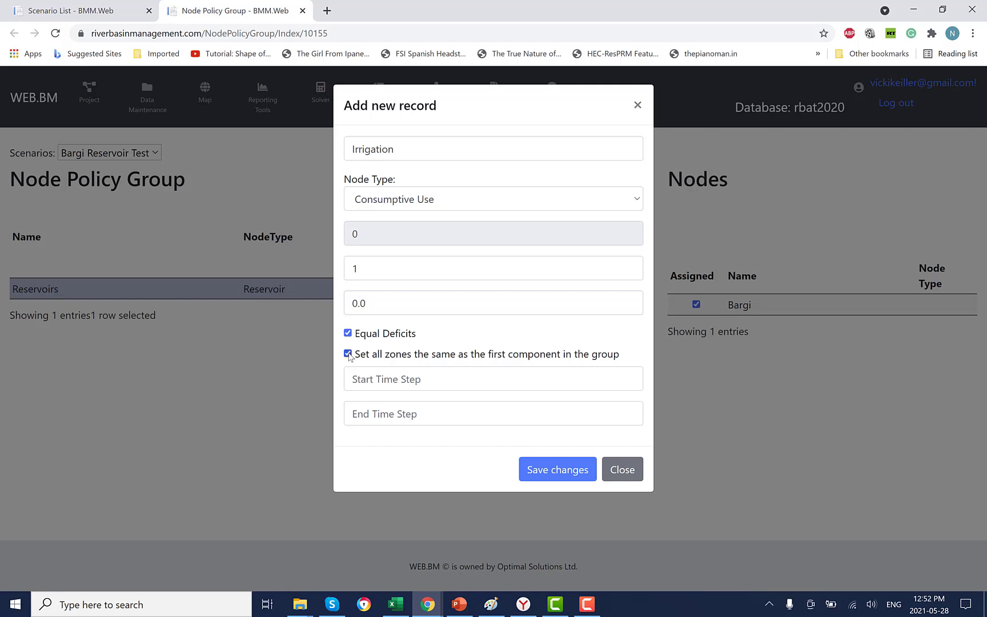
left_click(351, 378)
type("13")
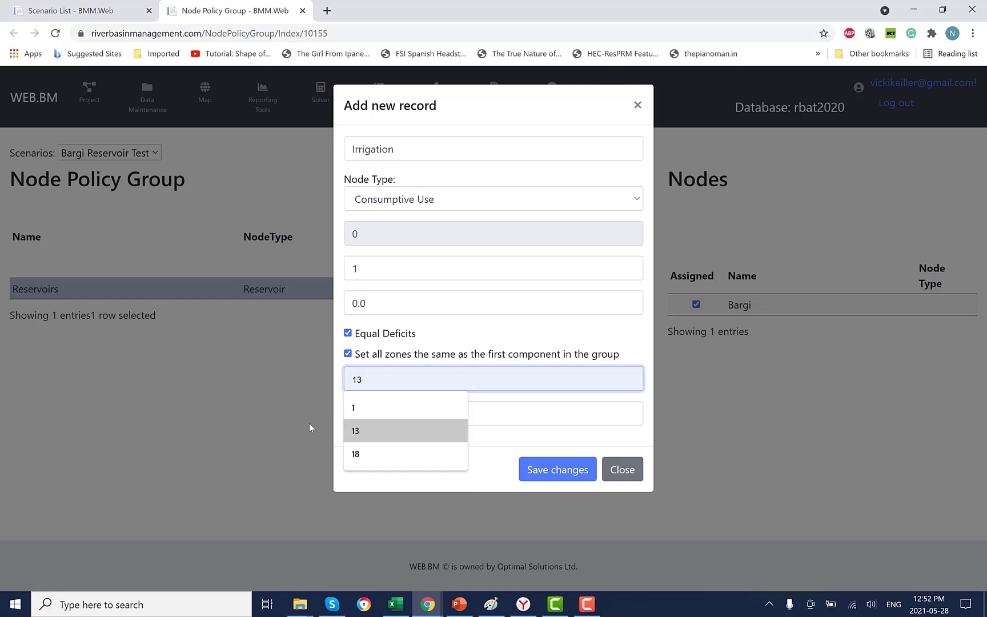
left_click(352, 409)
left_click(352, 413)
type("12")
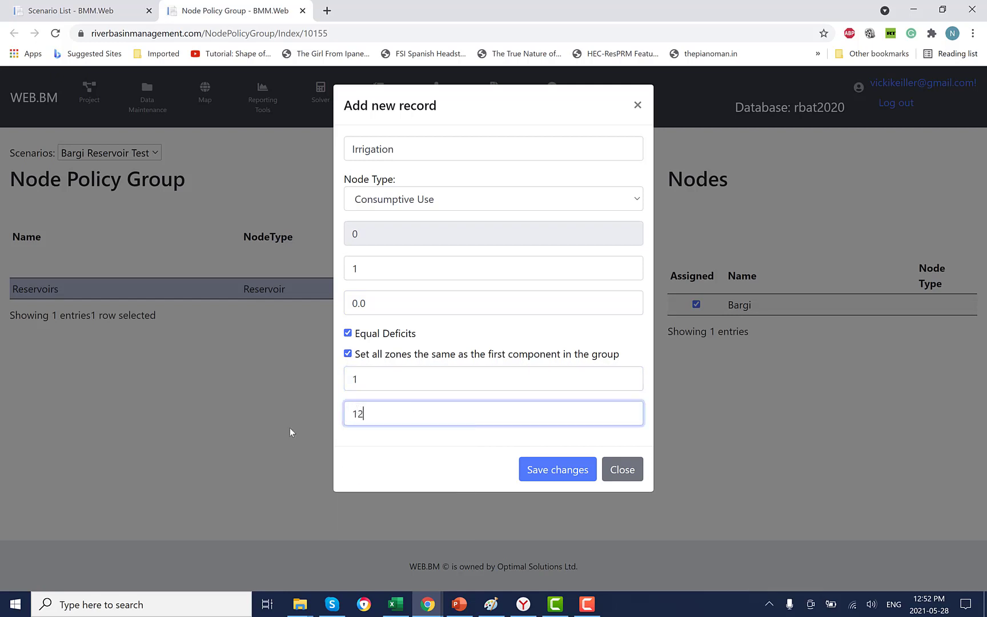
left_click(563, 476)
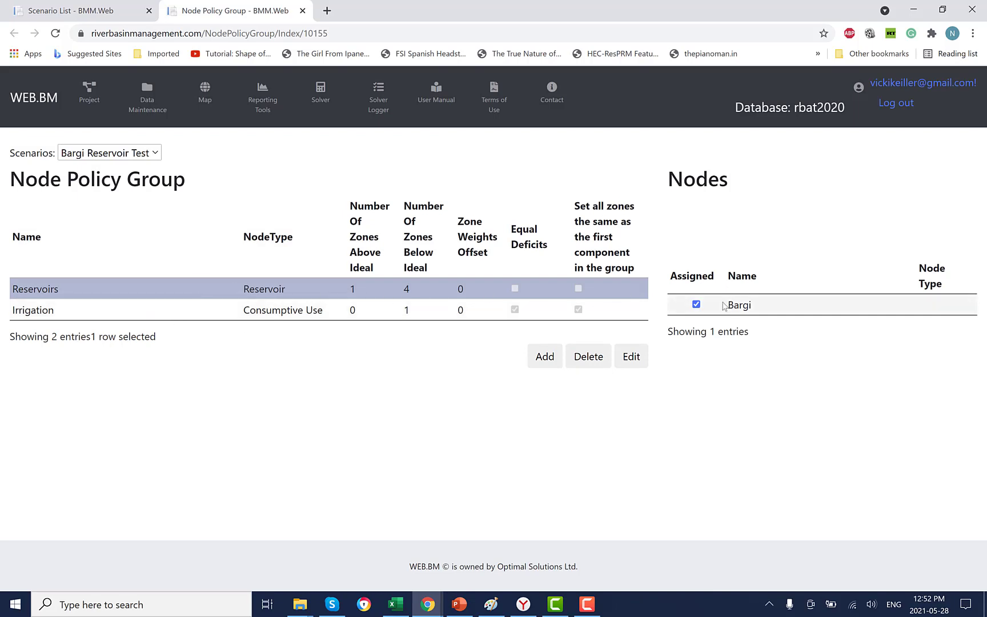
Step: Assign the Bargi Left and Bargi Right nodes to the Irrigation policy group
left_click(137, 313)
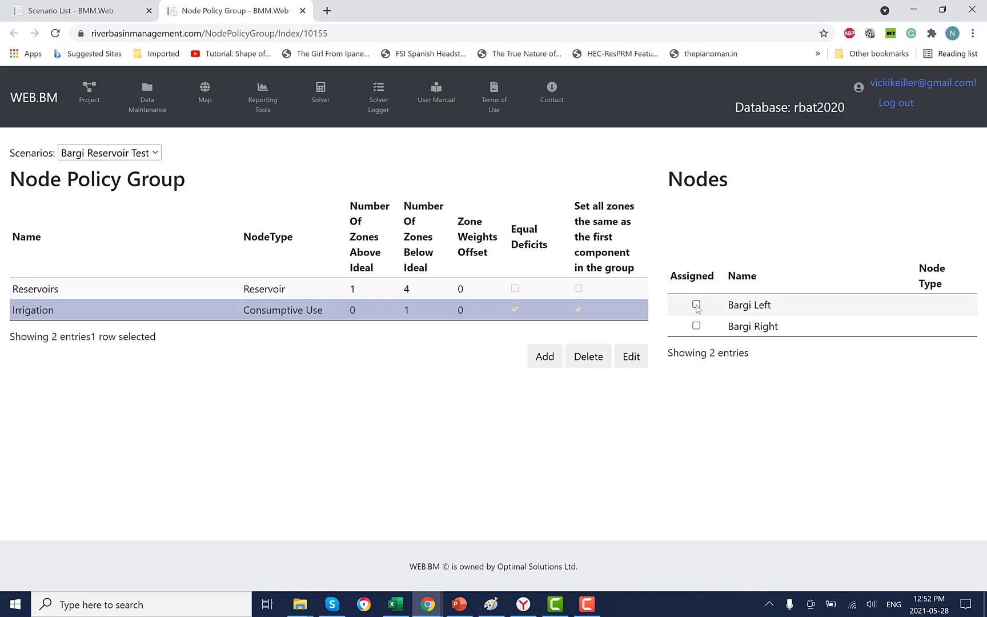
left_click(696, 305)
left_click(696, 327)
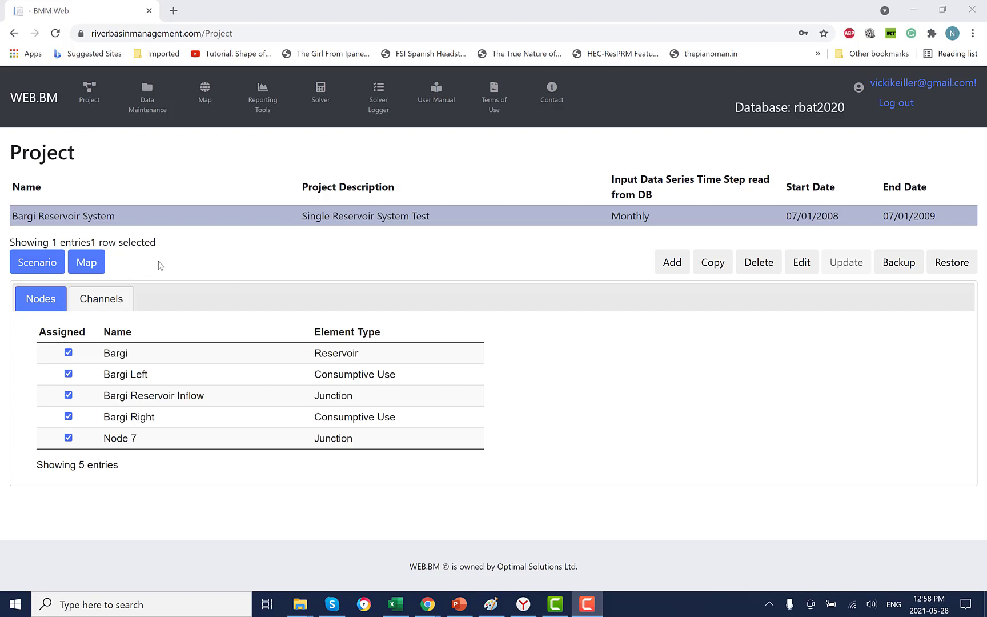
Step: Start a channel policy group for the Bargi Reservoir Test scenario, named "Irrigation Canals" with channel type Diversion channel
left_click(35, 264)
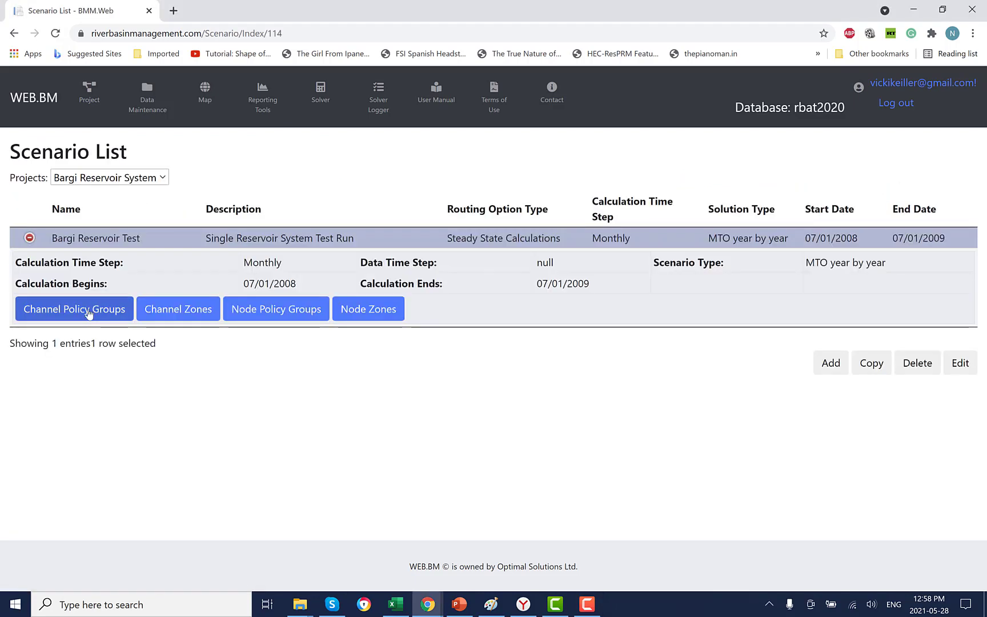
left_click(89, 310)
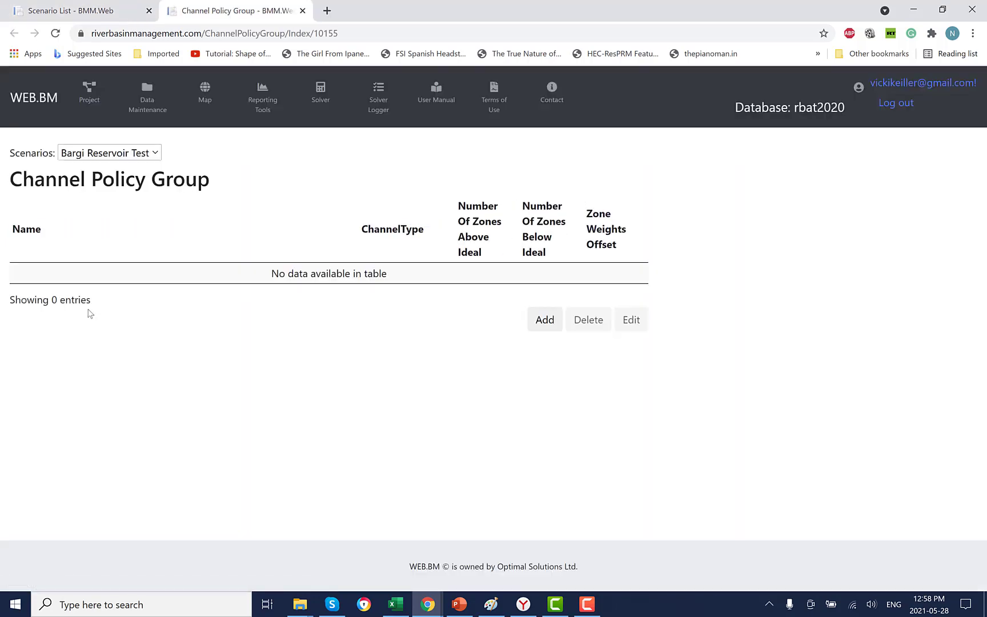
left_click(546, 322)
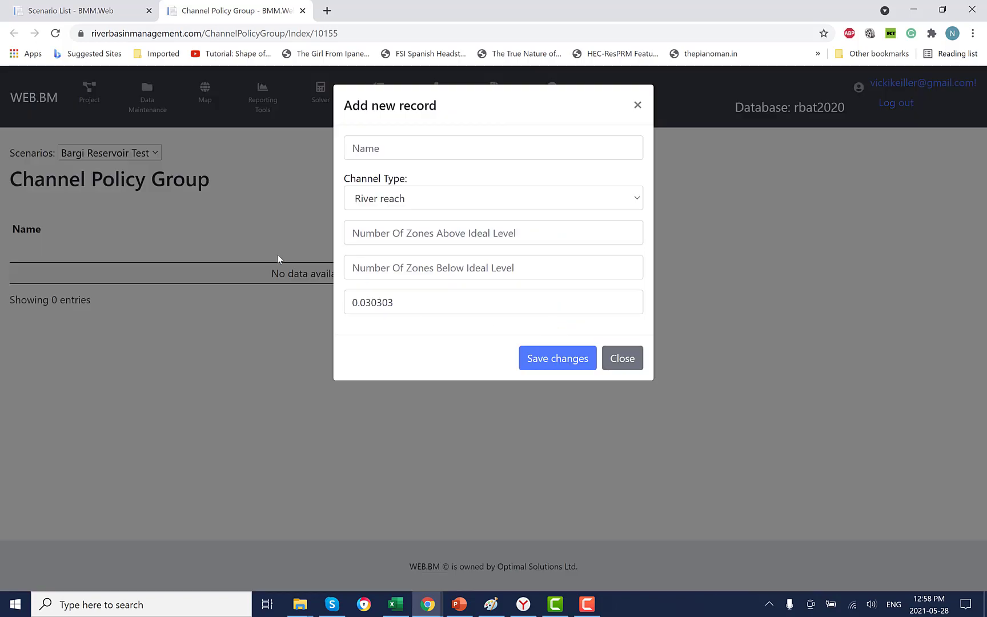
left_click(394, 145)
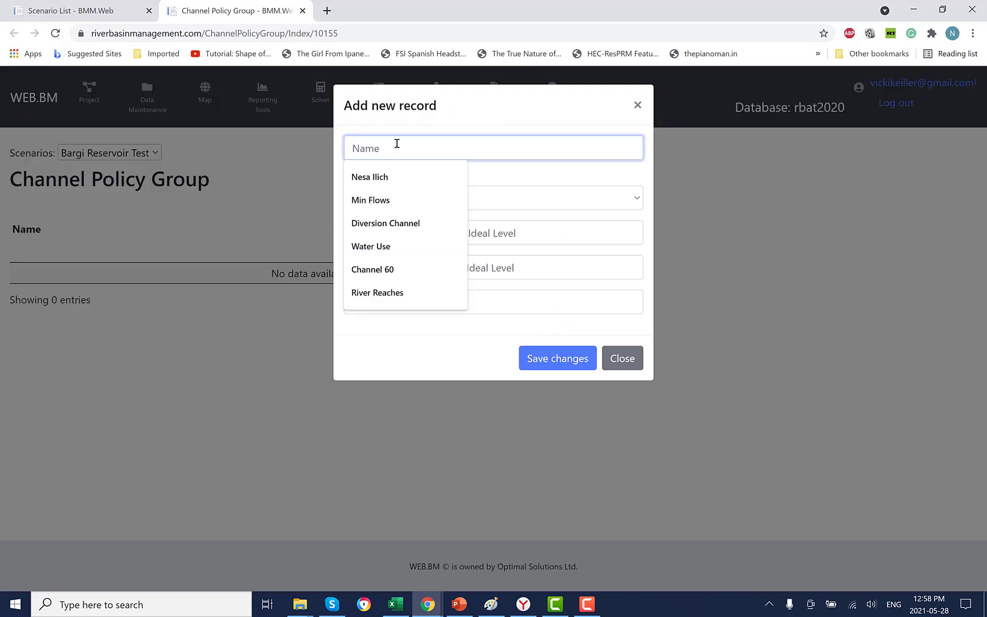
type("Irrigation")
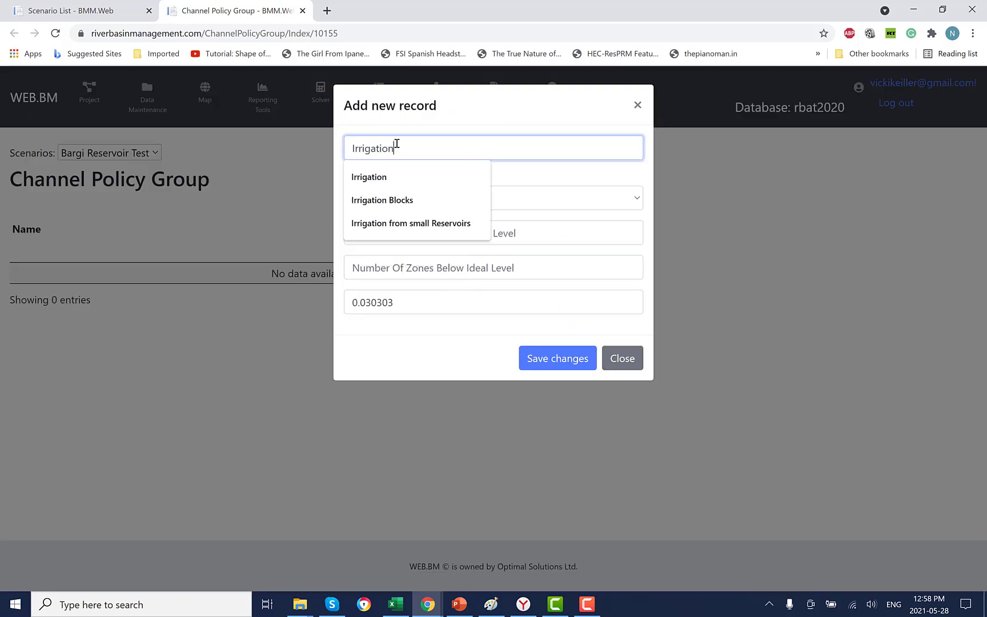
type(" Canas")
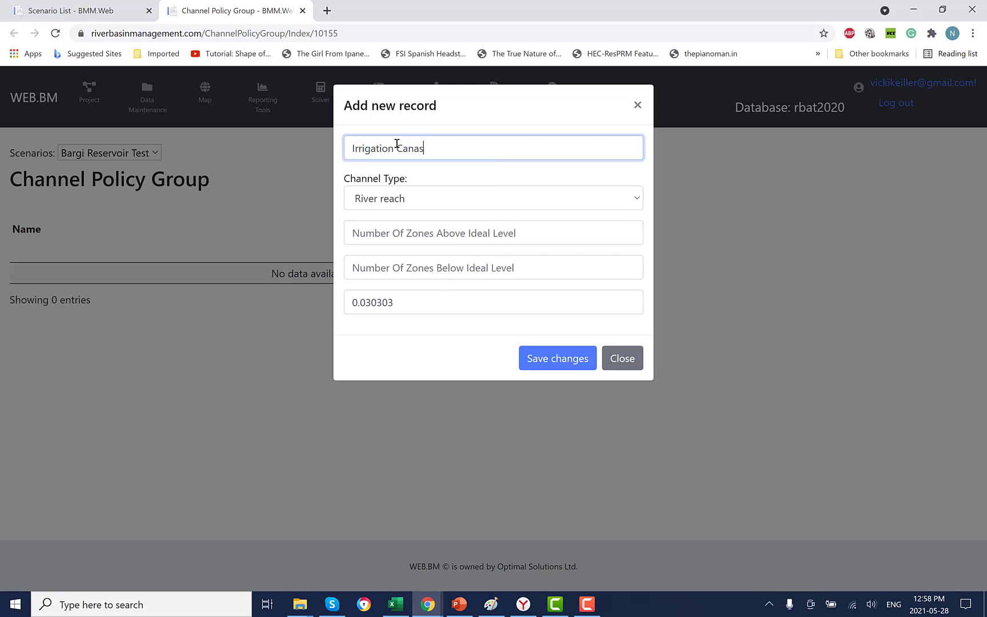
key("BackSpace")
type("ls")
left_click(448, 199)
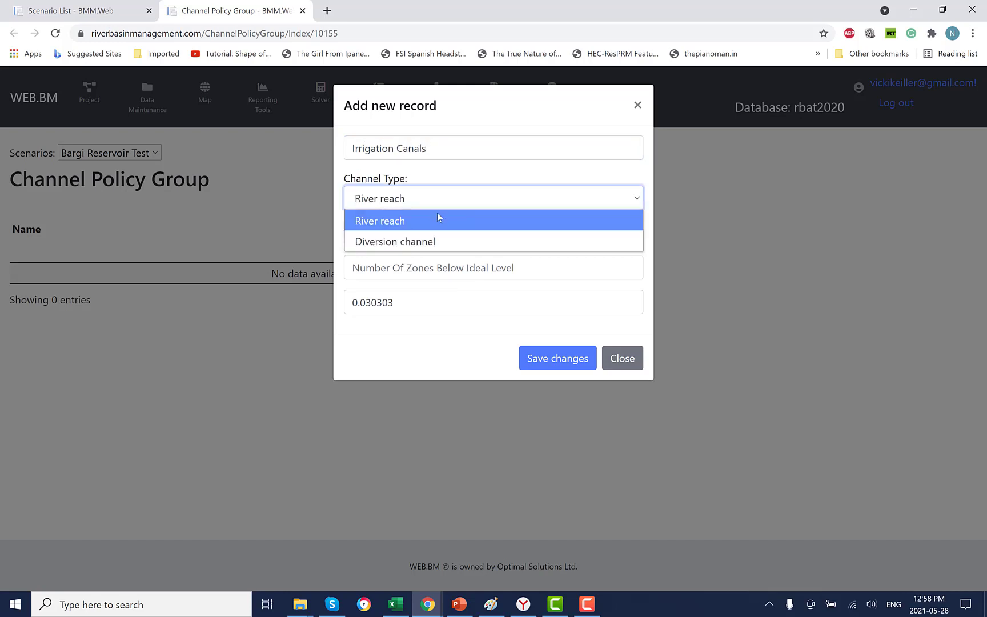
left_click(452, 241)
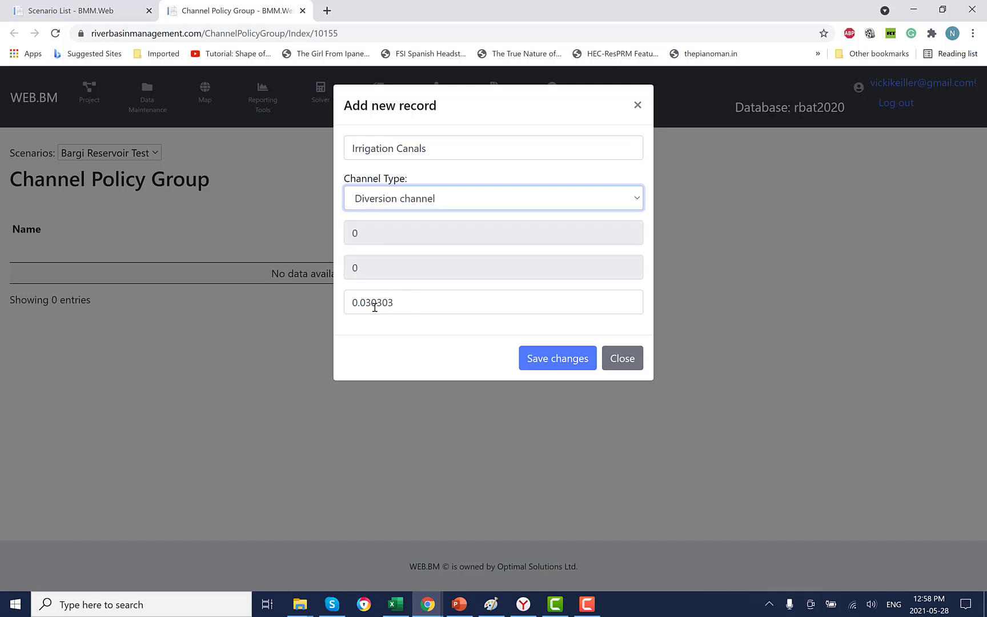
Step: Save the Irrigation Canals group with a zone weights offset of 0.0 and assign Bargi Left Canal and Bargi Right Canal to it
left_click_drag(366, 303, 421, 302)
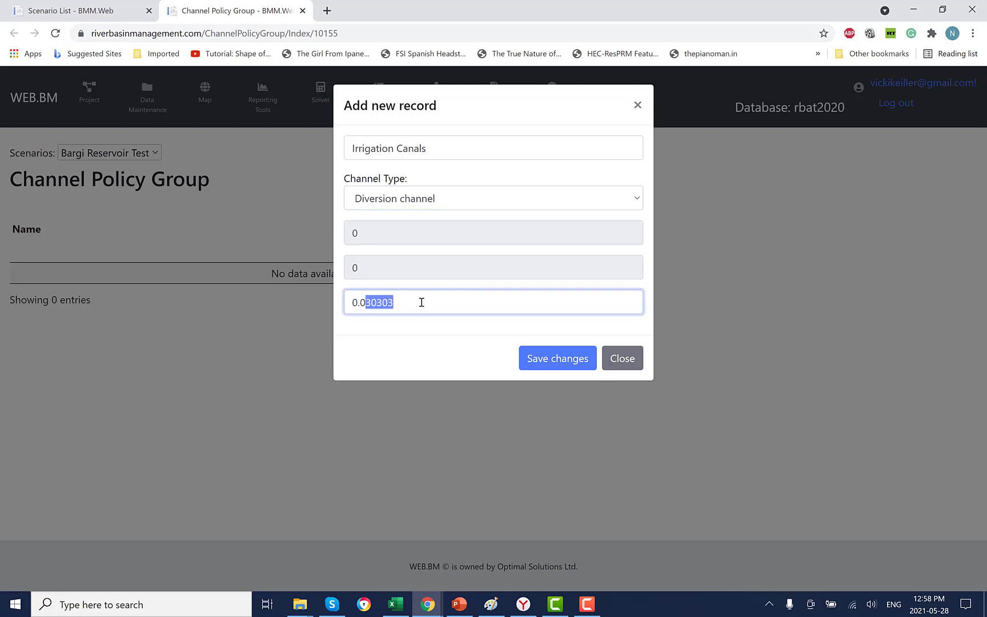
type("3")
key("BackSpace")
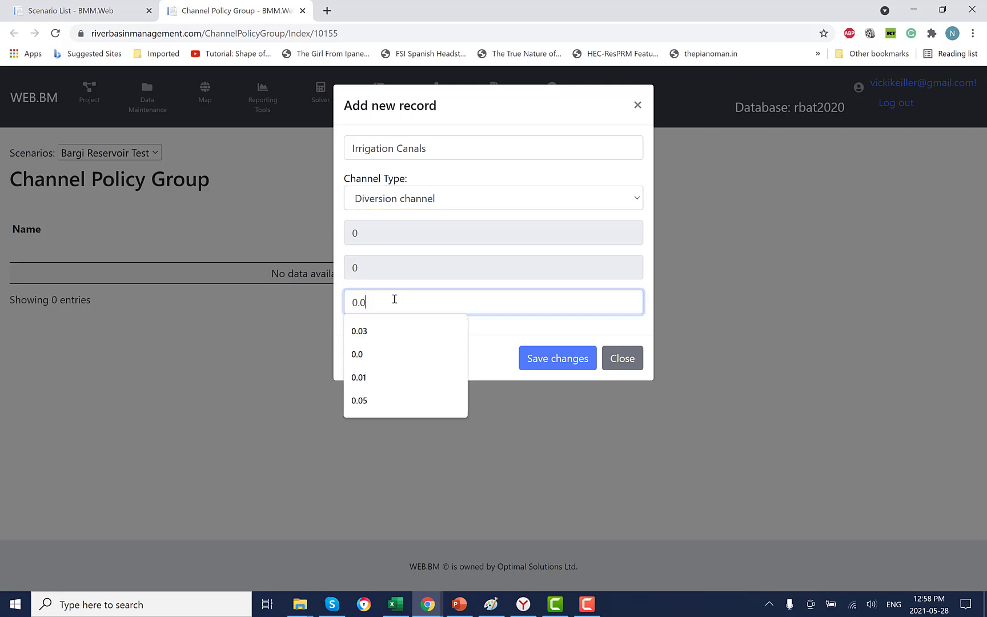
left_click(548, 355)
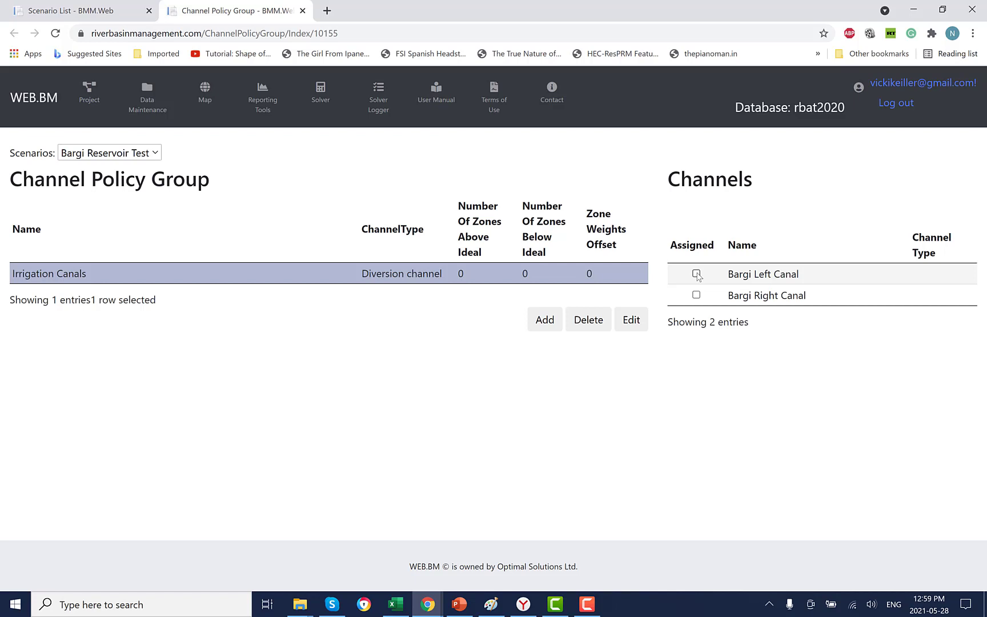
left_click(697, 274)
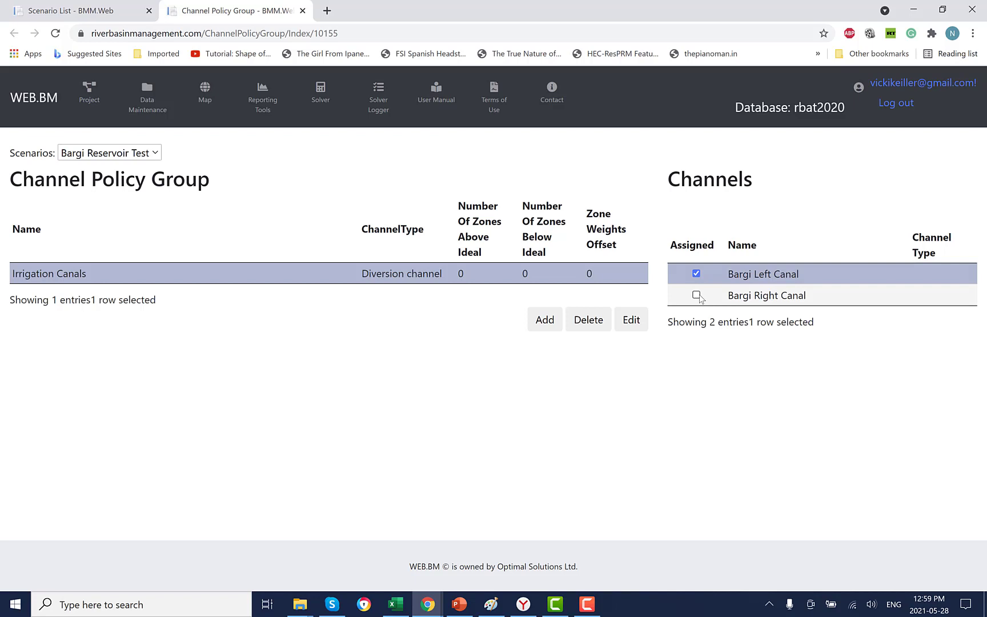
left_click(696, 295)
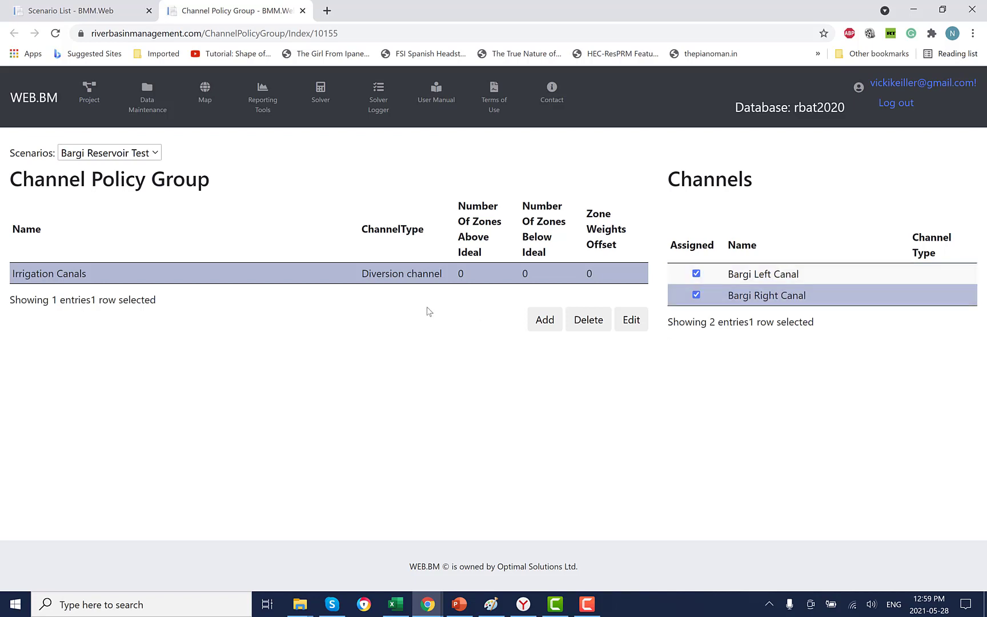
Step: Start a River reach channel policy group named "Inflow River" with 0 zones above and 0 zones below the ideal level
left_click(545, 320)
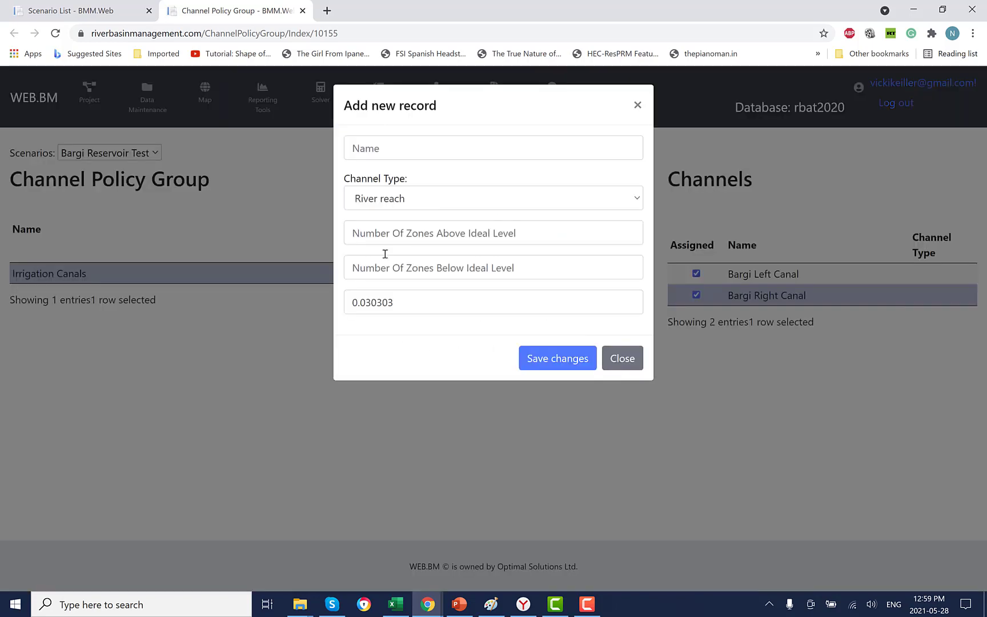
left_click(393, 148)
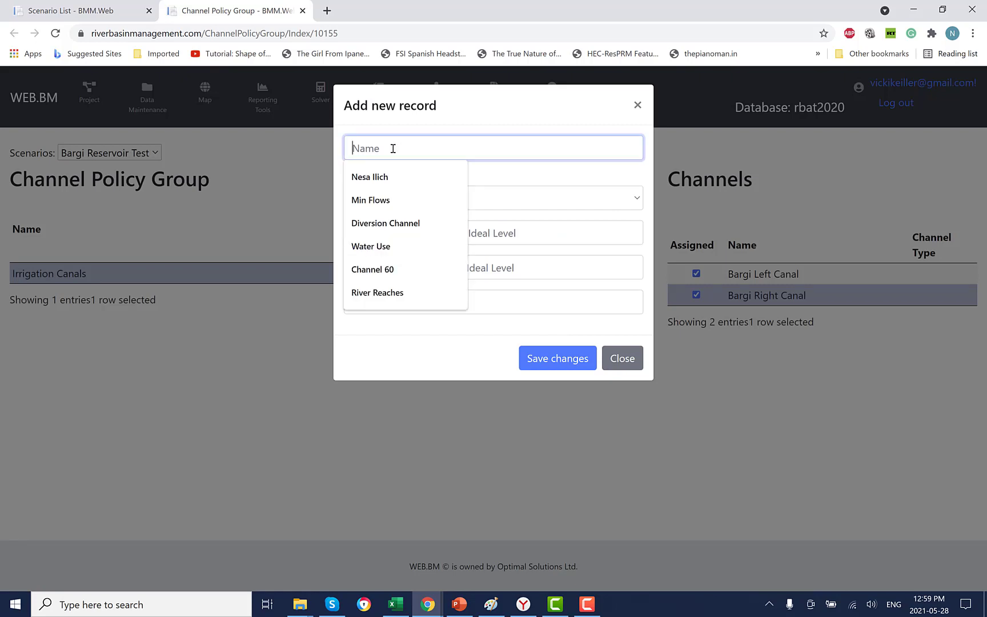
type("Inf")
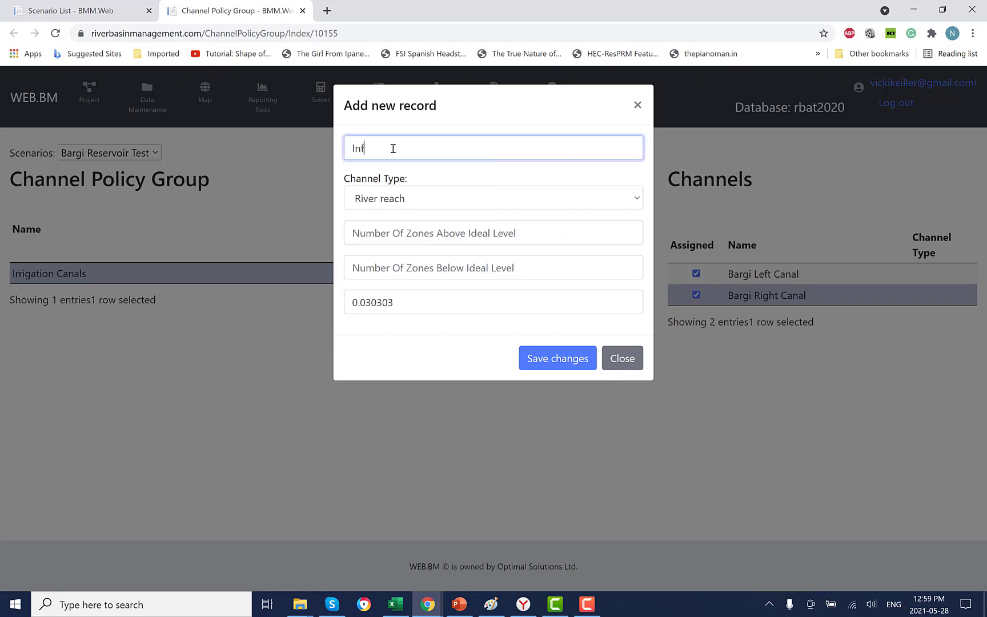
type("low River")
left_click(395, 236)
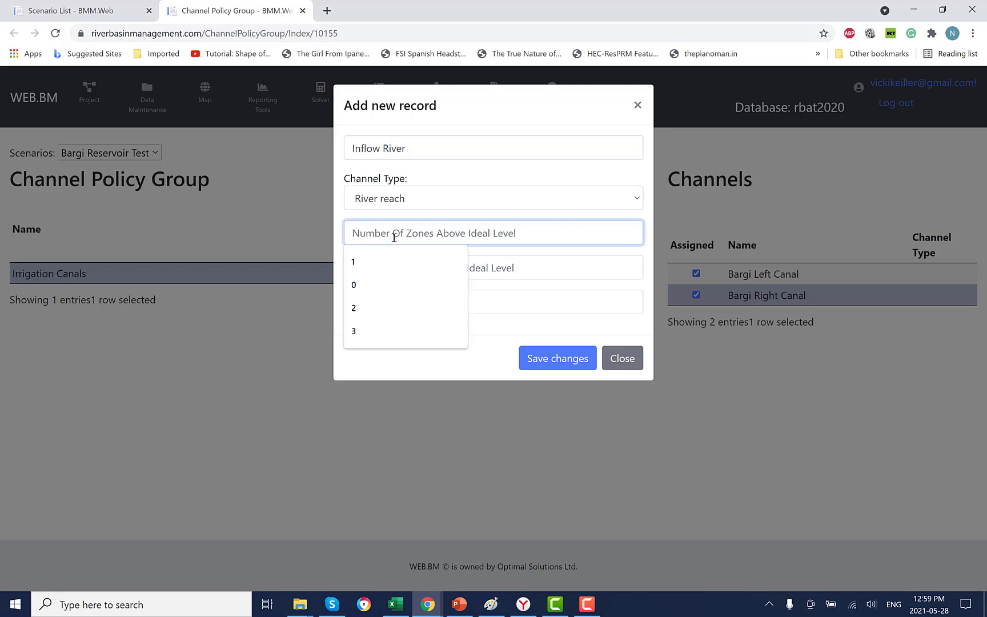
left_click(374, 281)
left_click(377, 266)
type("0")
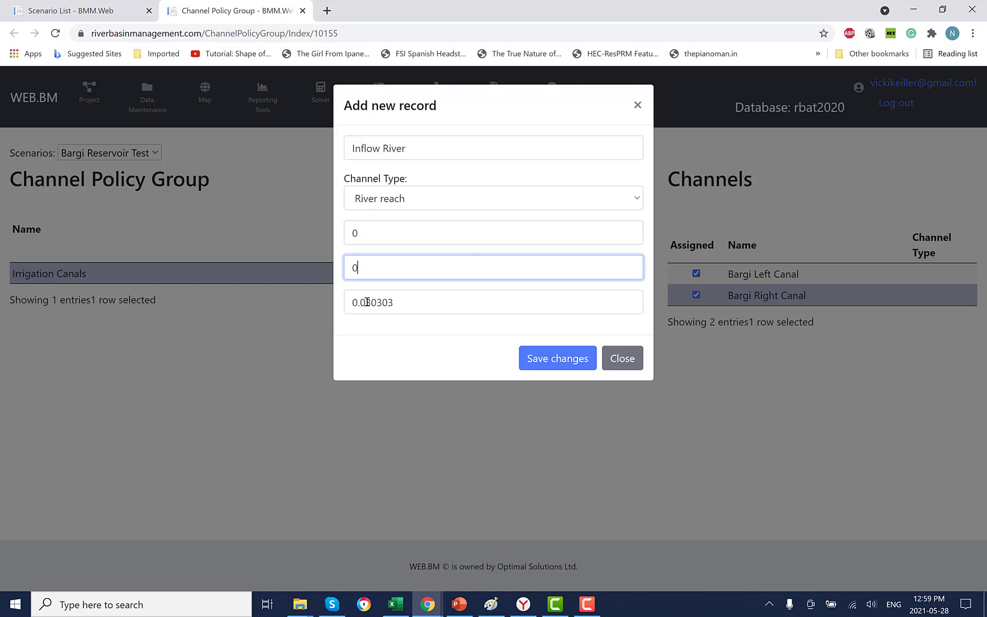
Step: Save the Inflow River group with a zone weights offset of 0.0 and select it in the channel policy group list
left_click_drag(366, 302, 422, 308)
key("BackSpace")
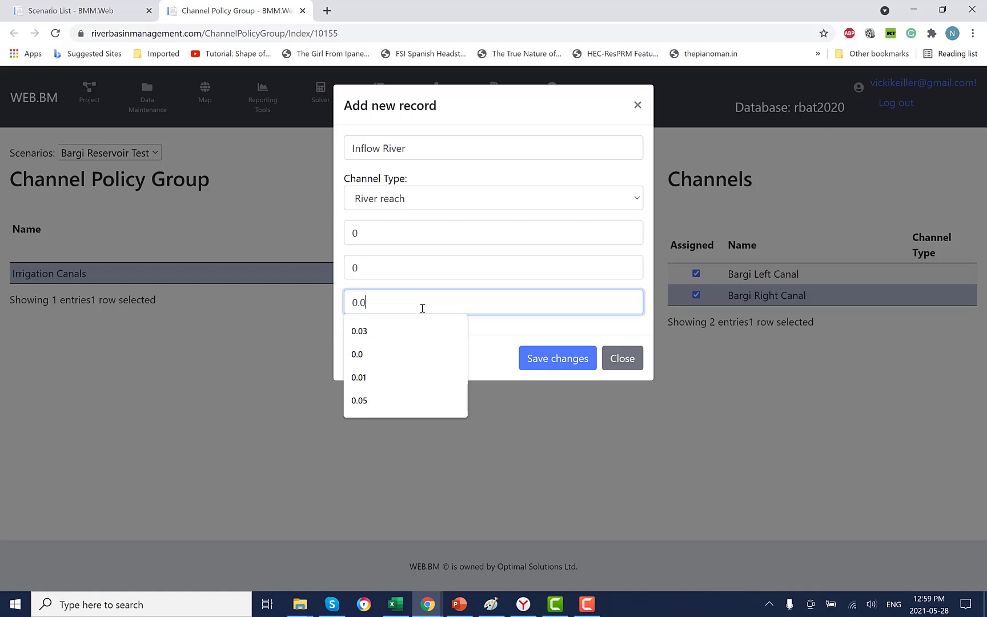
left_click(288, 339)
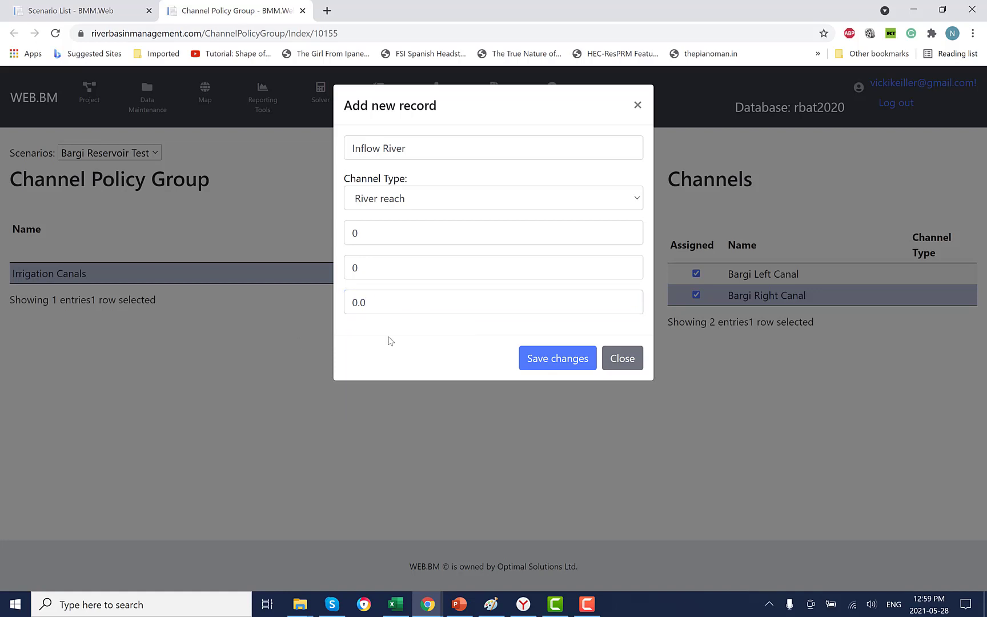
left_click(548, 360)
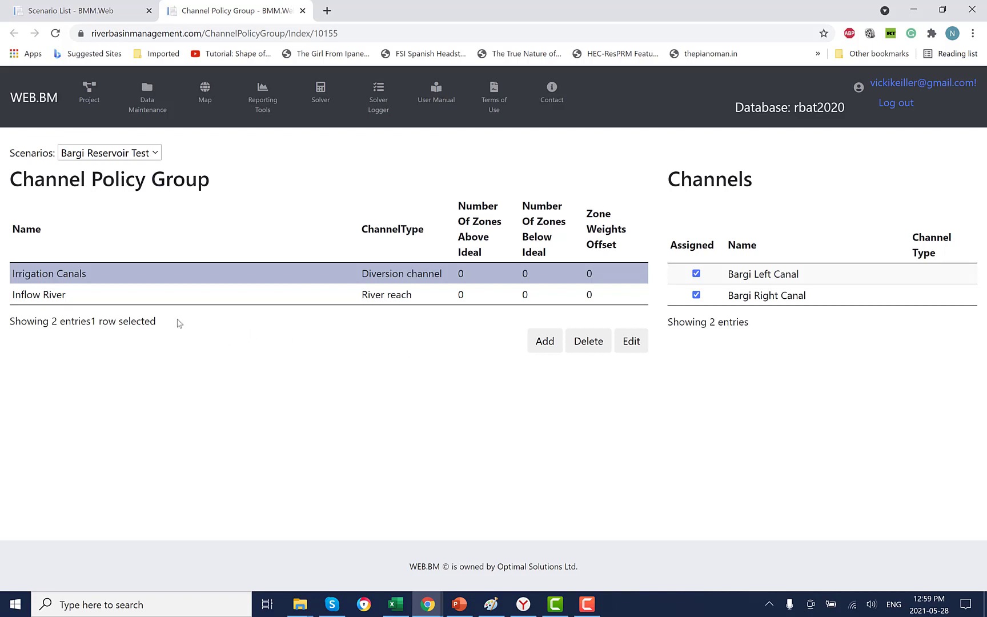
left_click(189, 295)
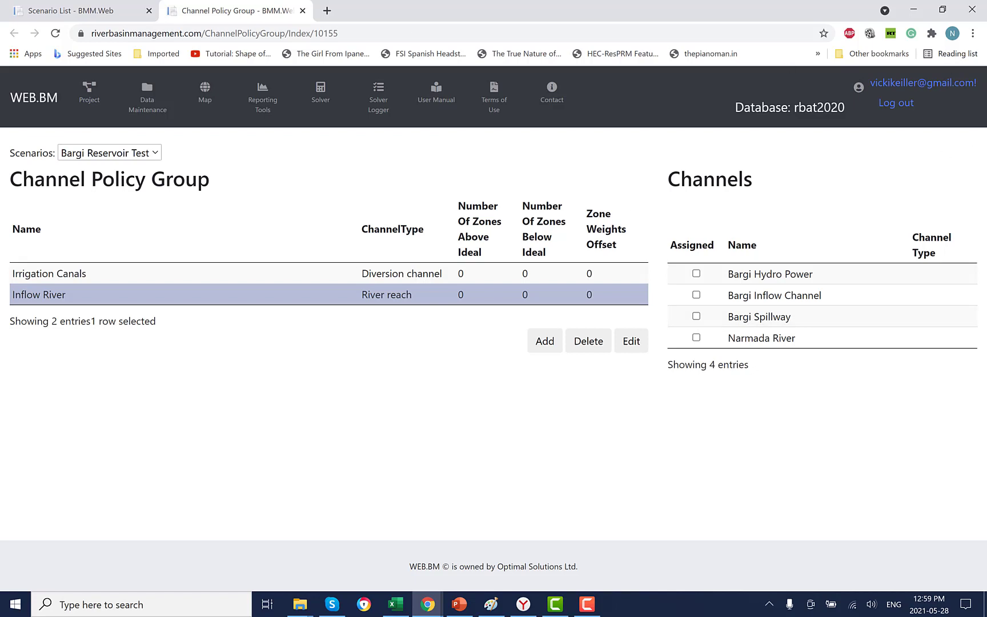
Step: Assign Bargi Inflow Channel to the Inflow River channel policy group
key("alt+Tab")
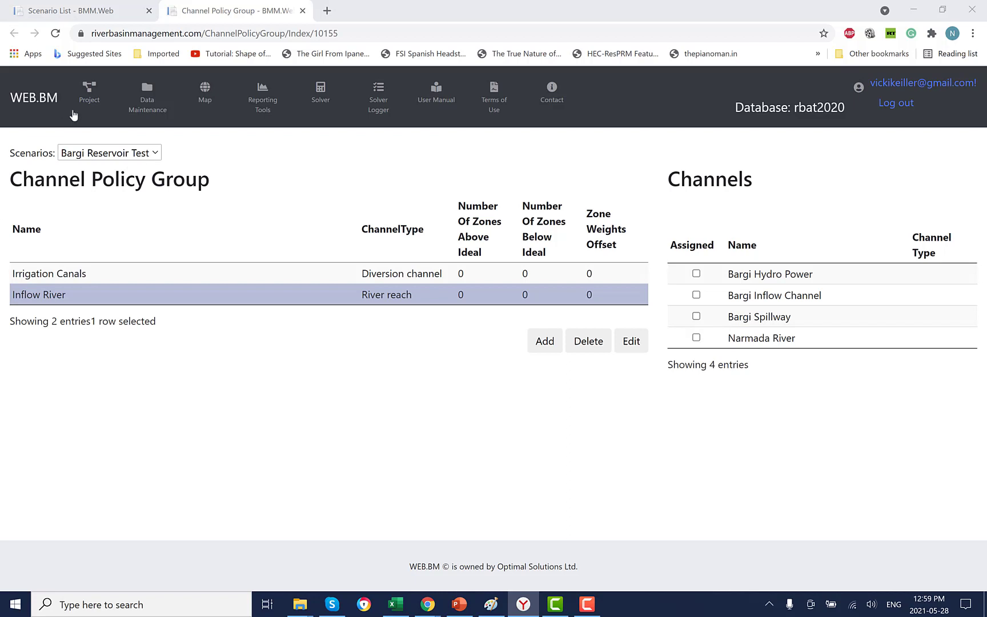
left_click(696, 294)
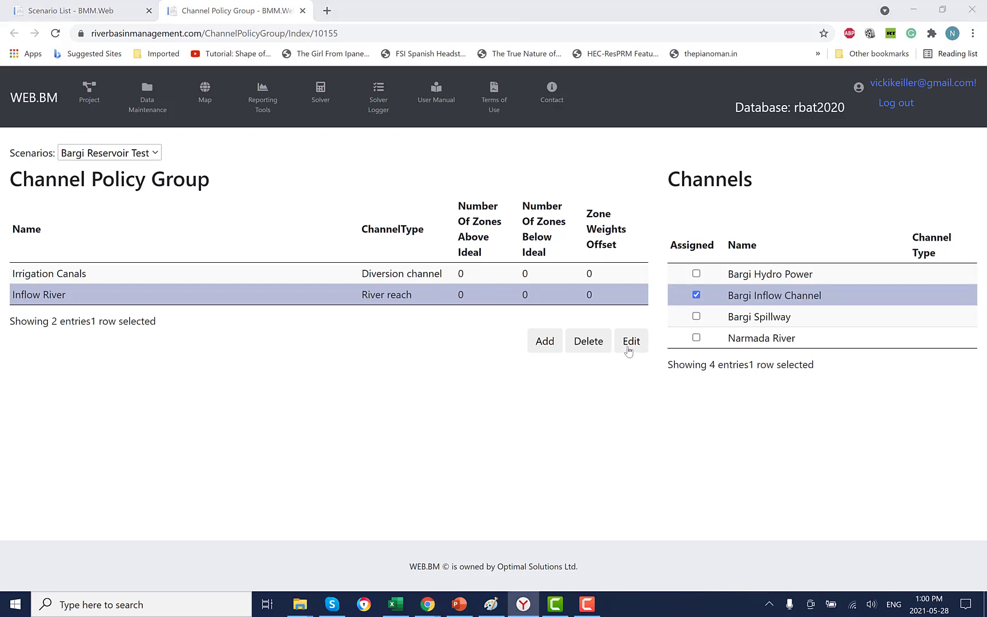
Step: Add a River reach channel policy group named "Bargi Spill" with 1 zone above, 0 zones below the ideal level and a zone weights offset of 0.0
left_click(545, 343)
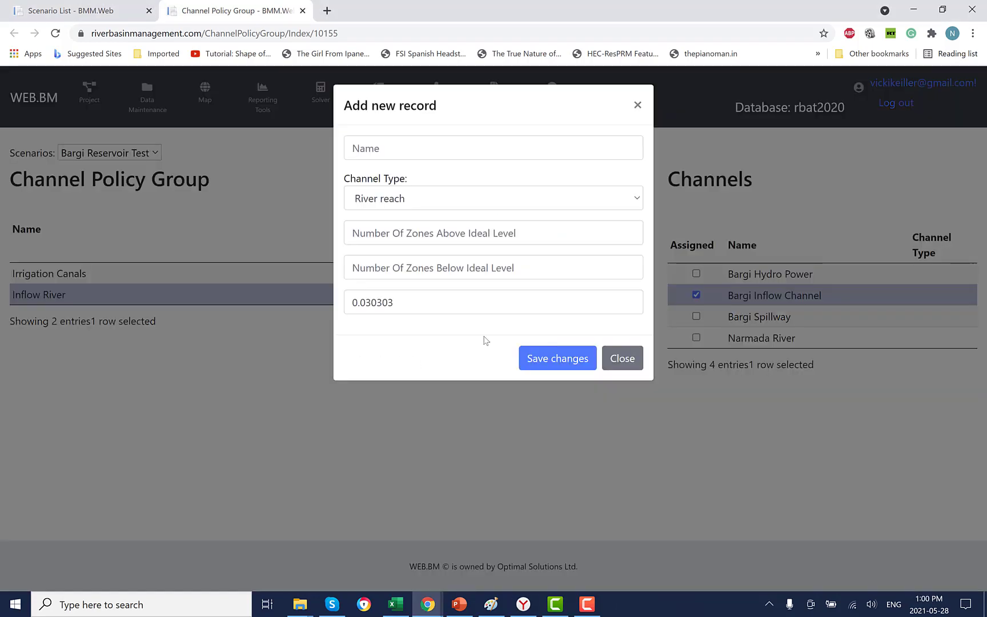
left_click(414, 152)
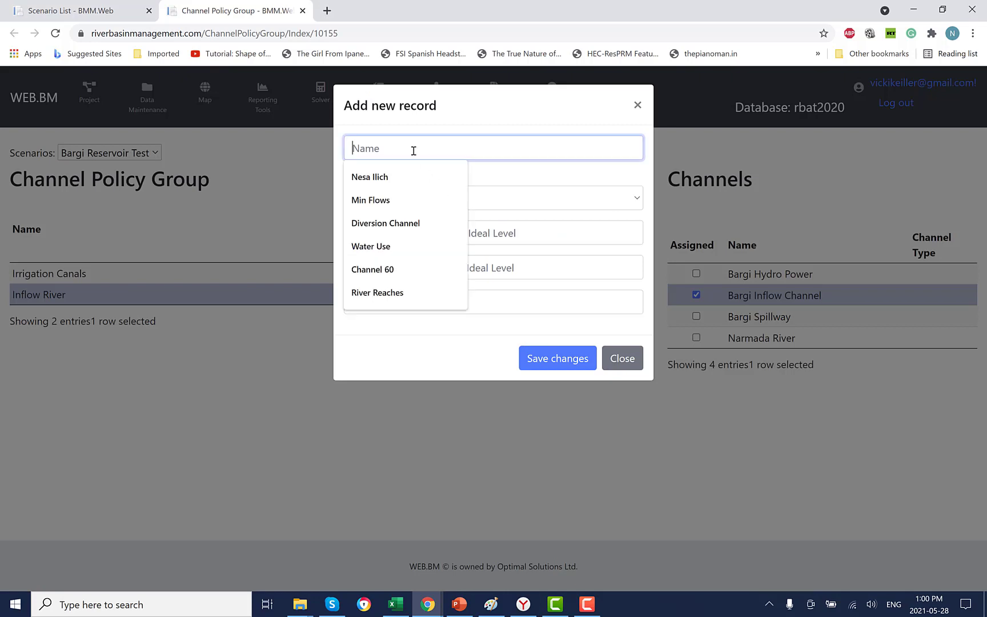
type("Bargi Spill")
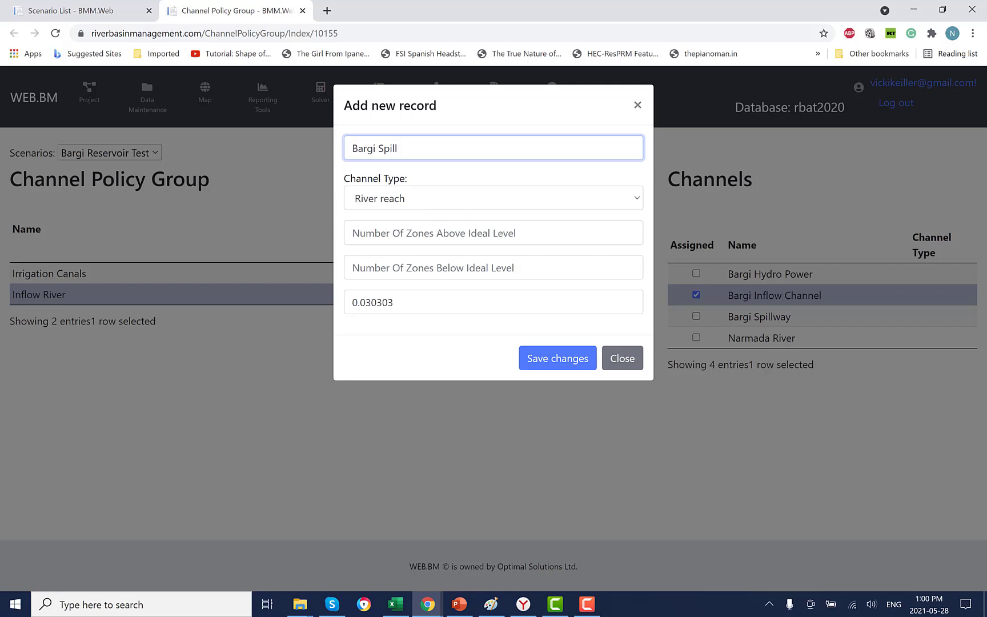
left_click(353, 232)
type("1")
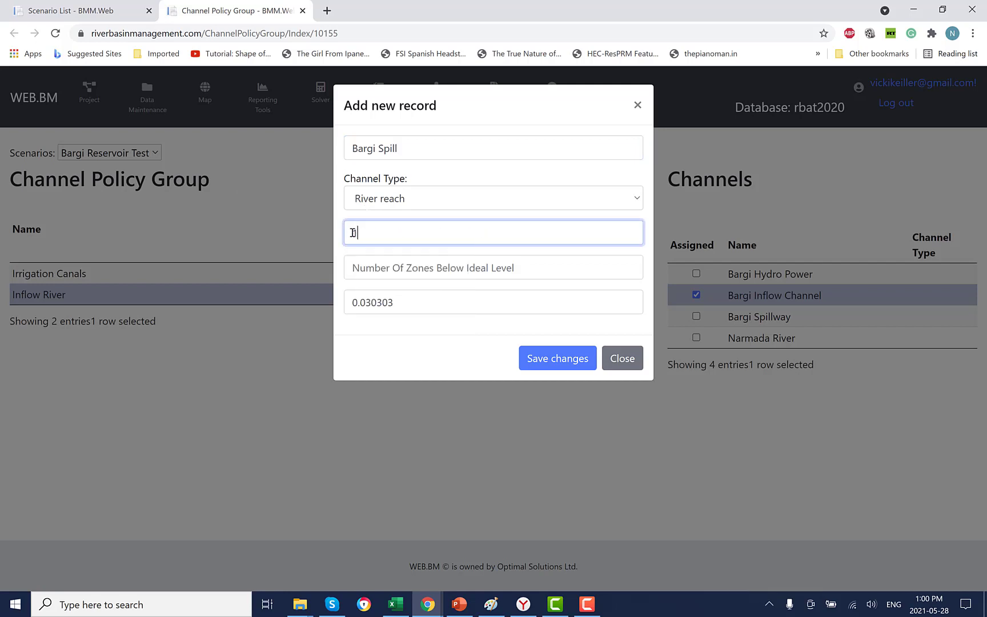
left_click(352, 266)
type("0")
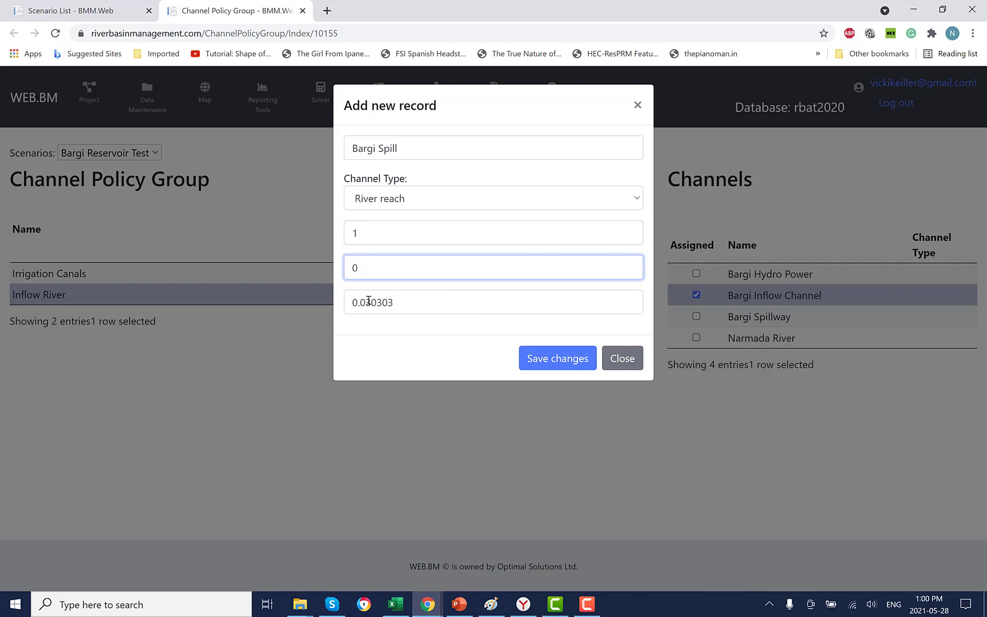
left_click_drag(365, 302, 430, 303)
key("BackSpace")
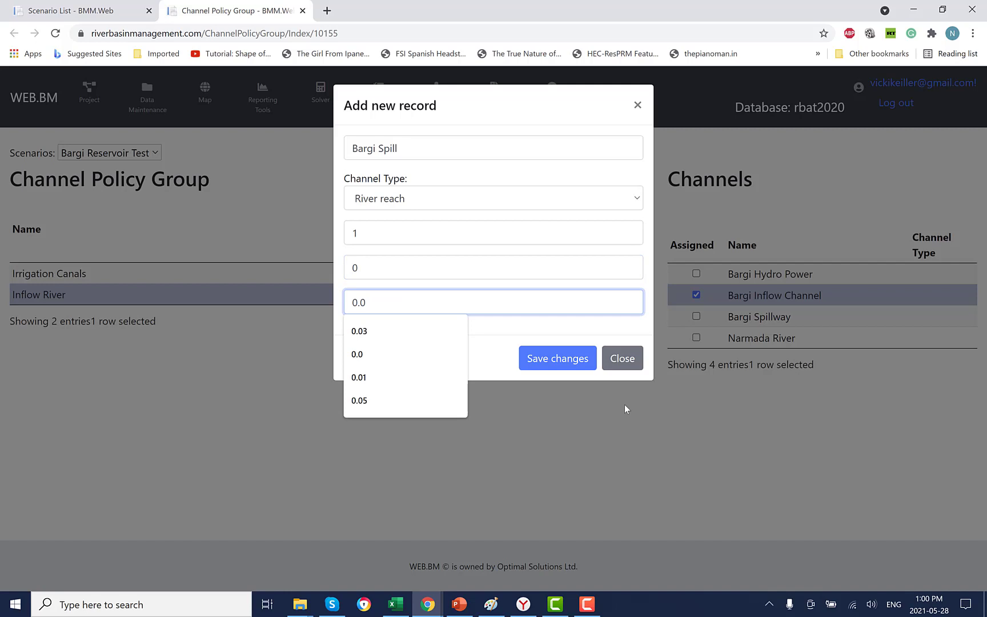
left_click(575, 366)
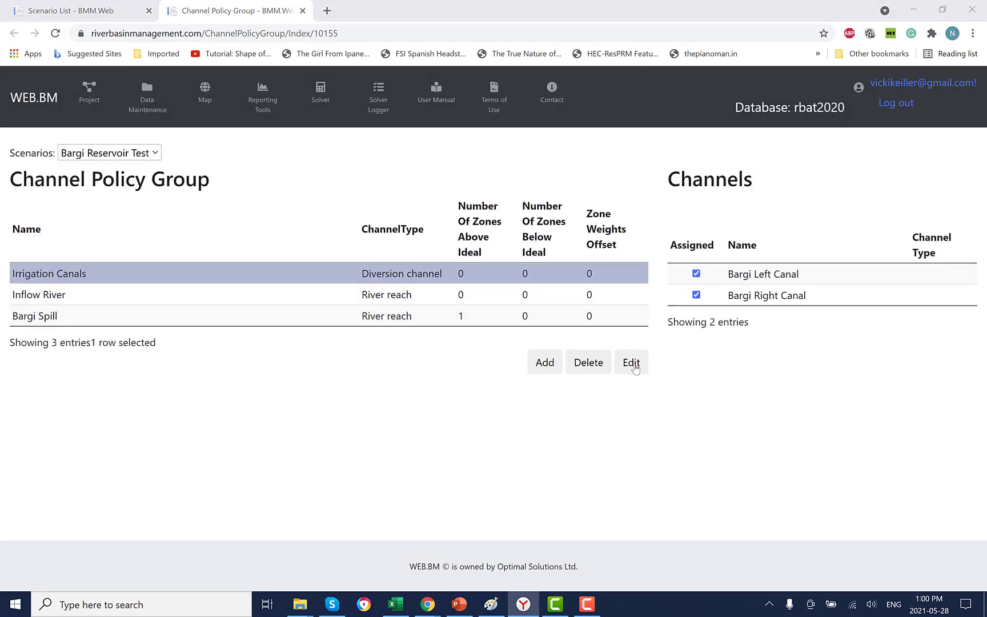
Step: Add a River reach channel policy group named "Bargi Hydro" with 0 zones above, 0 zones below the ideal level and a zone weights offset of 0
left_click(545, 363)
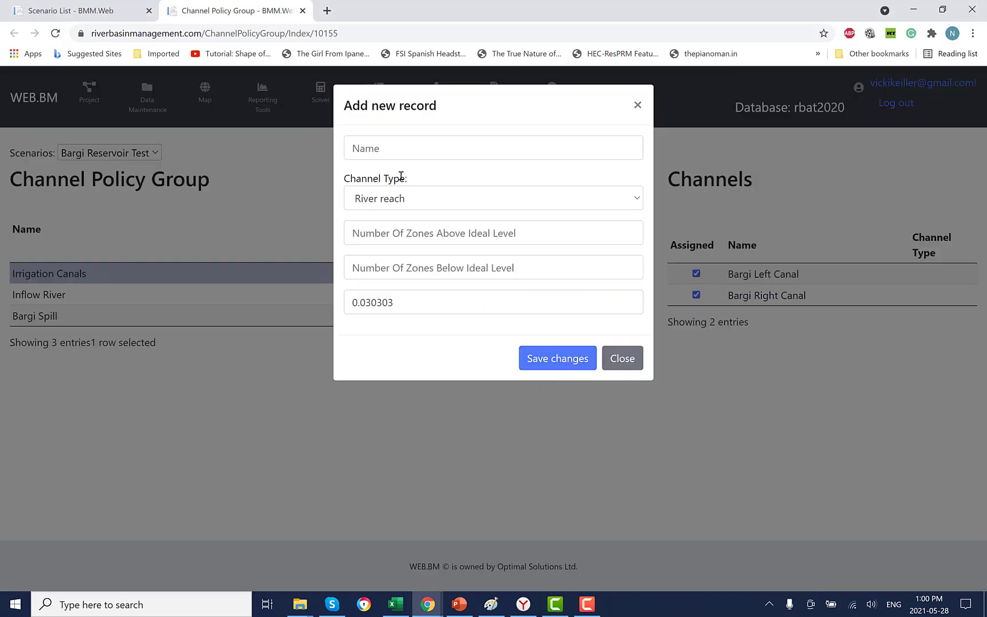
left_click(376, 148)
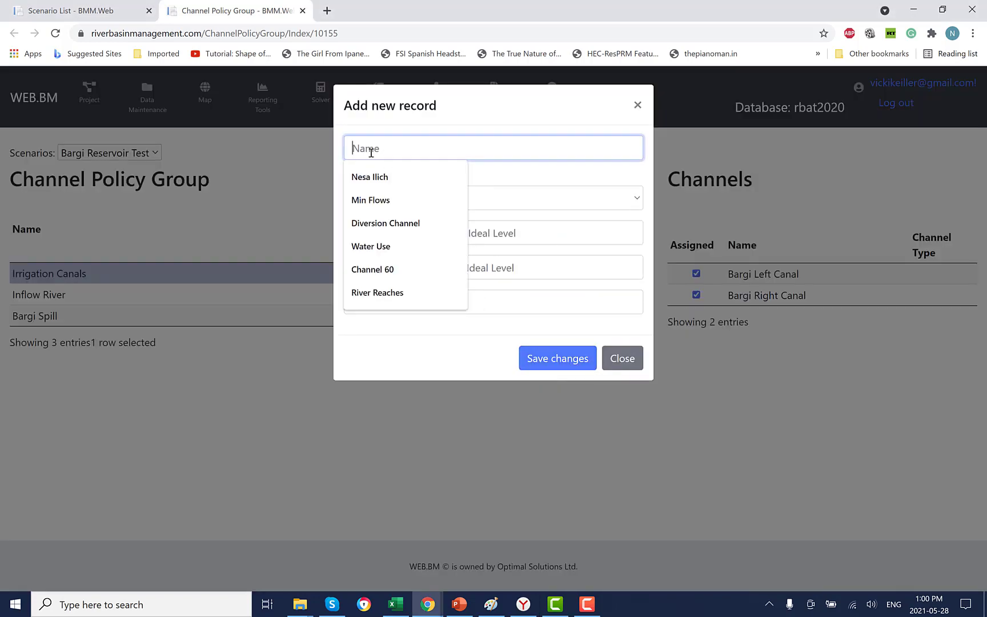
type("Bargi Hydro")
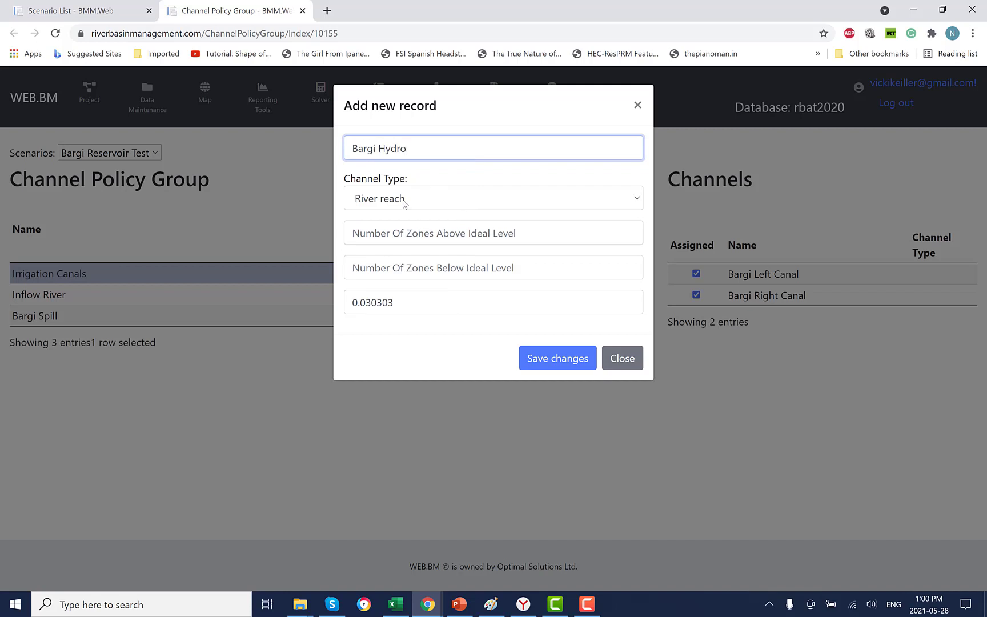
left_click(385, 234)
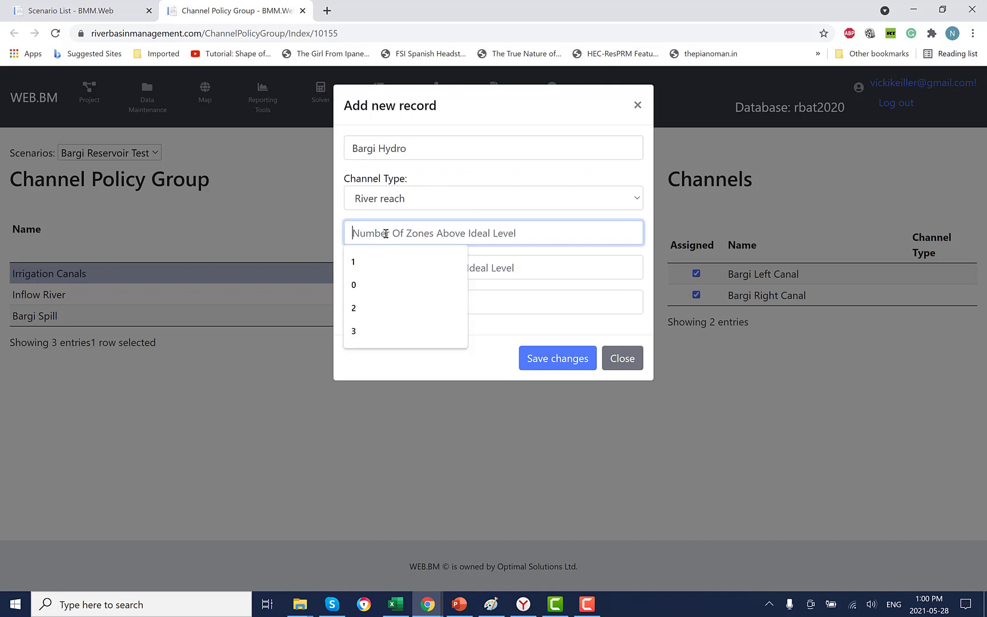
type("0")
left_click(352, 267)
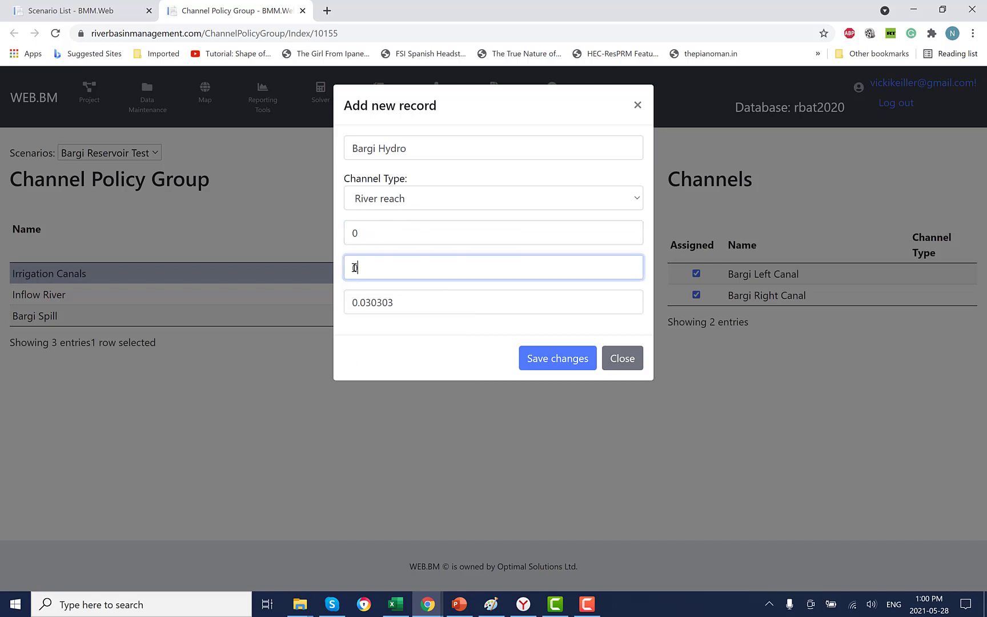
type("0")
left_click(537, 359)
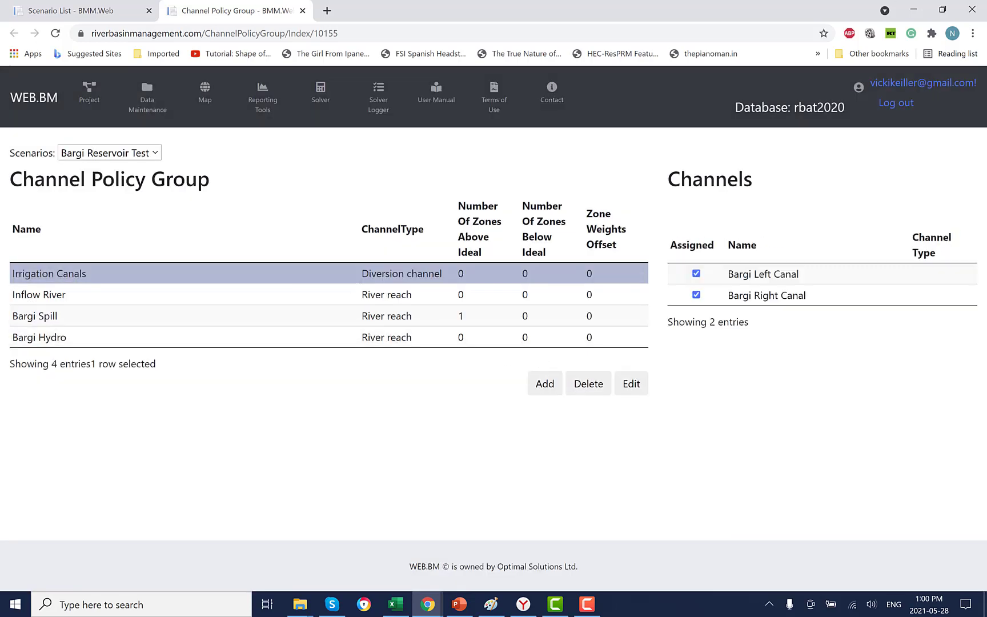
Step: Add a River reach channel policy group named "Bargi Outflow" with 0 zones above, 1 zone below the ideal level and a zone weights offset of 0.0
key("alt+Tab")
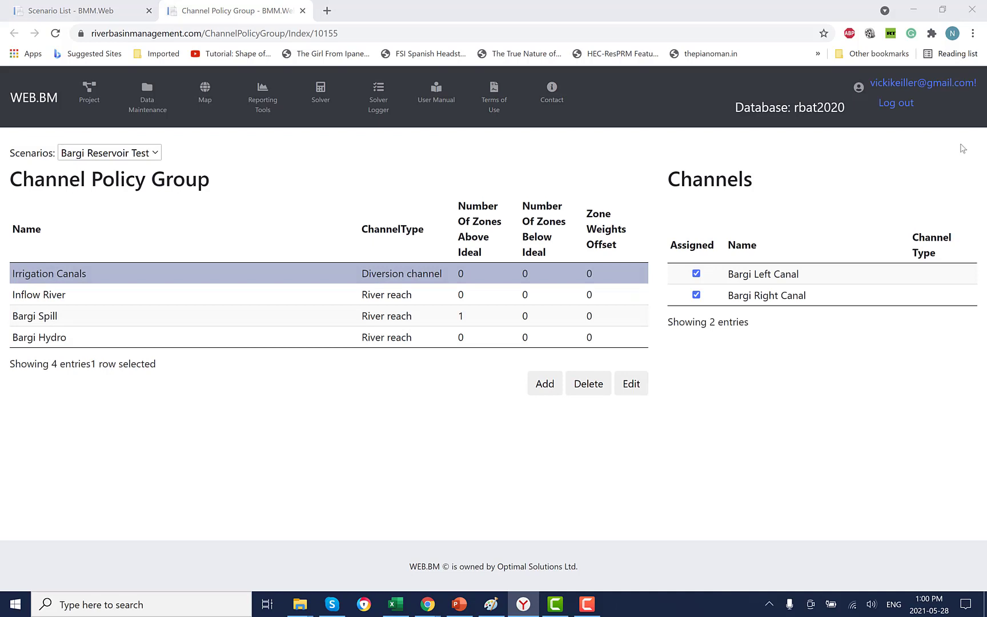
left_click(545, 385)
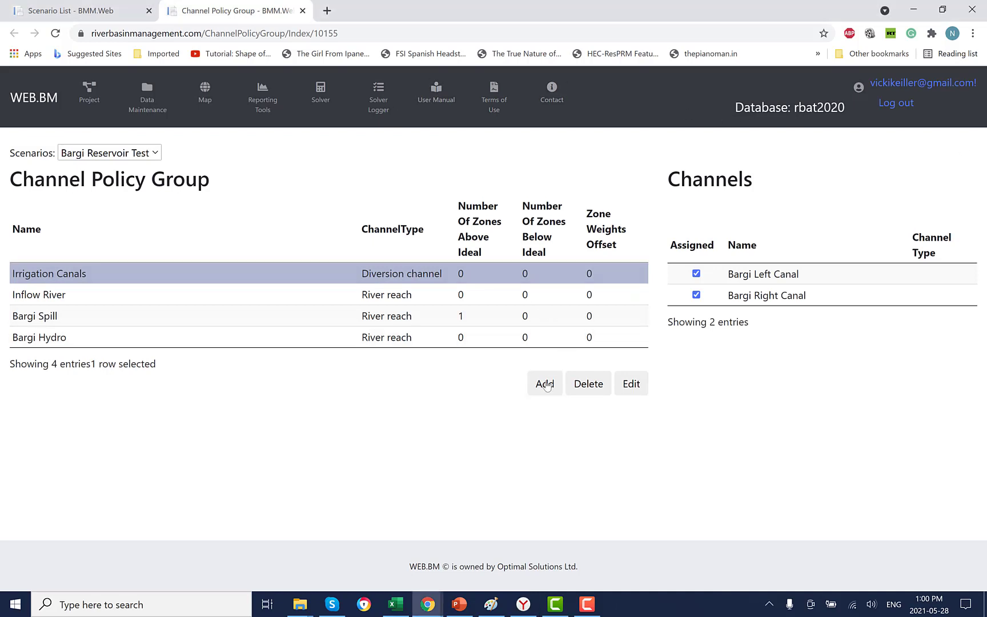
left_click(545, 385)
left_click(353, 151)
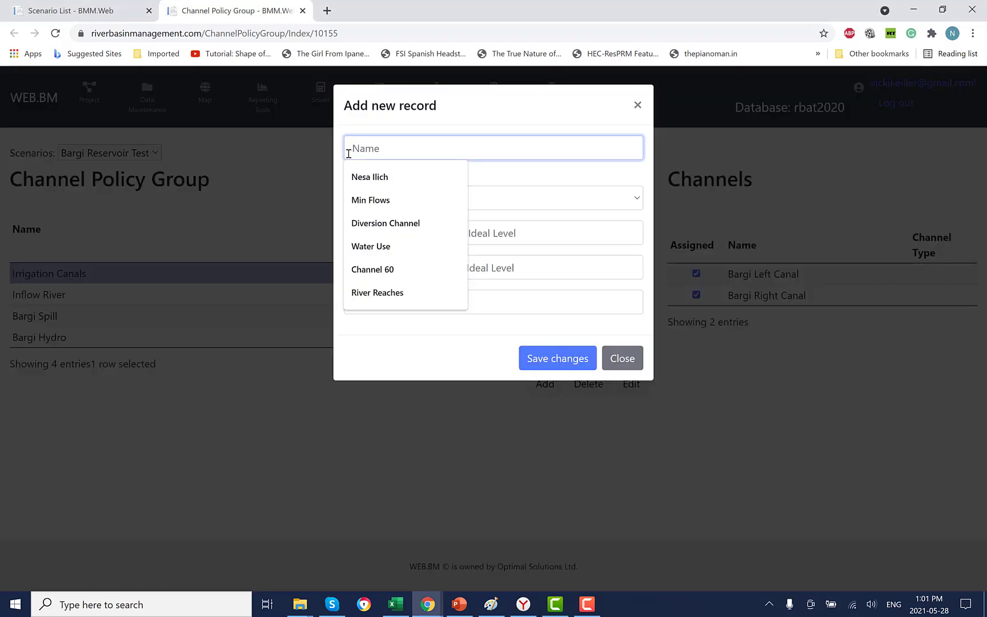
type("Bargi OUtflow")
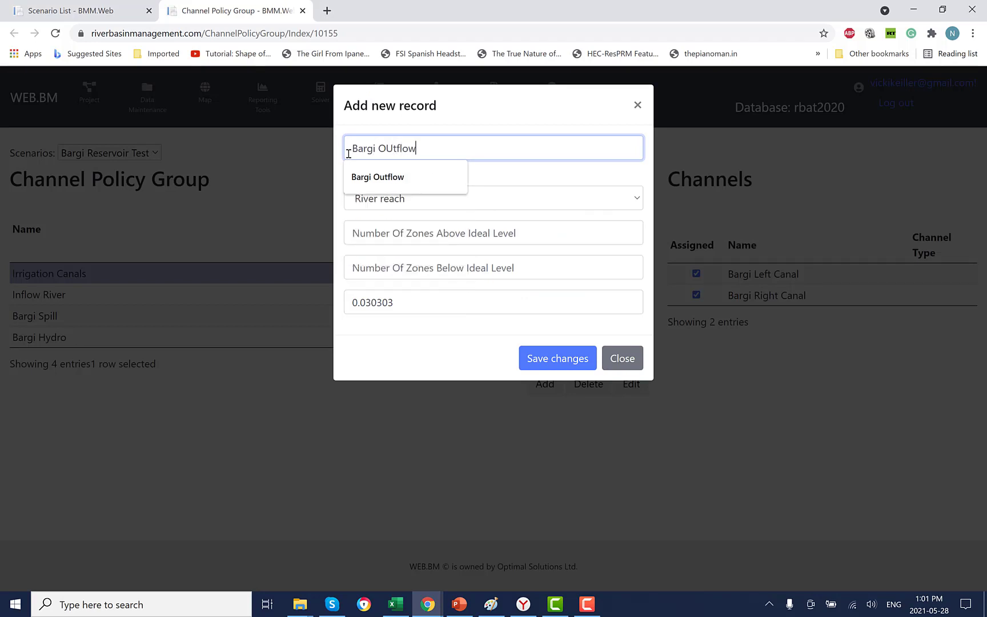
left_click(377, 176)
left_click(411, 238)
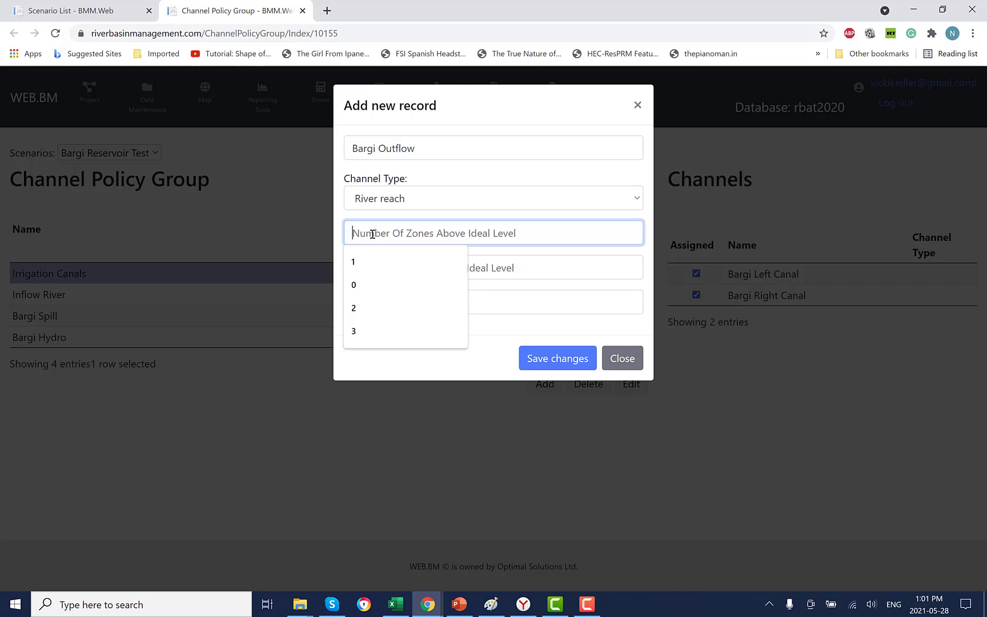
type("0")
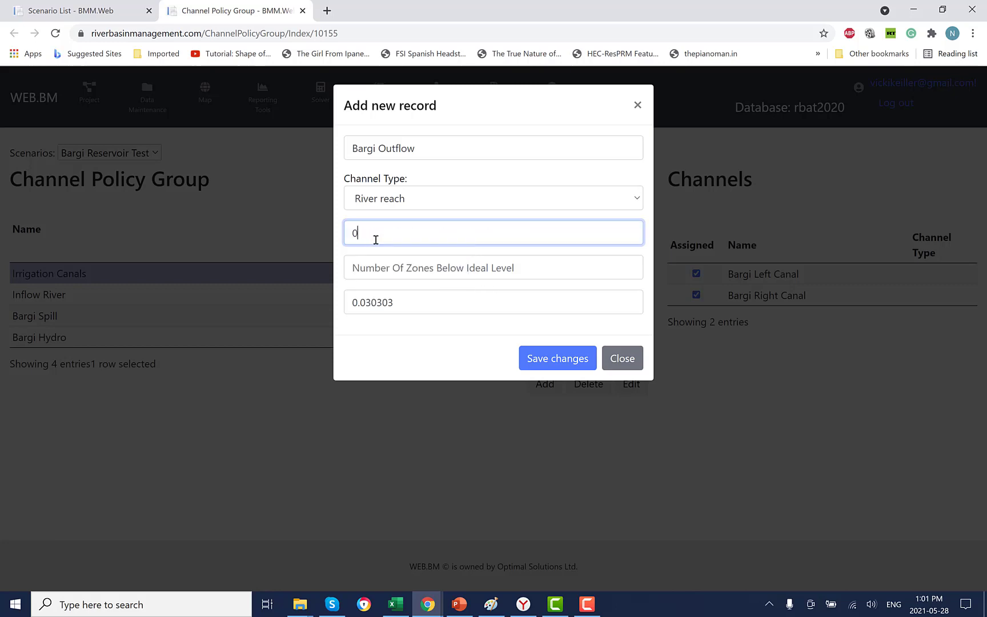
left_click(356, 264)
type("1")
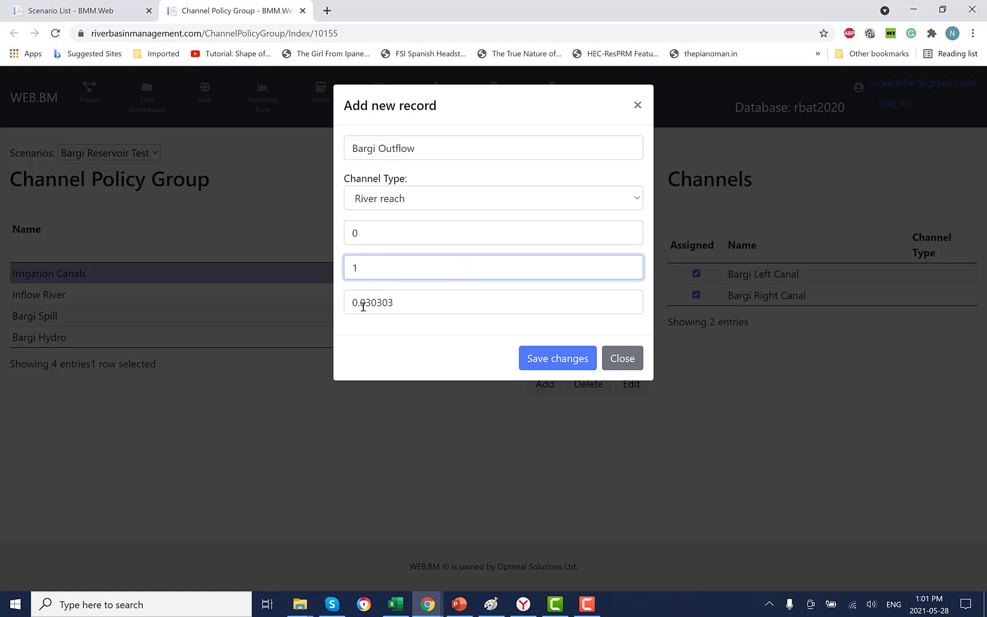
left_click_drag(366, 303, 399, 303)
key("BackSpace")
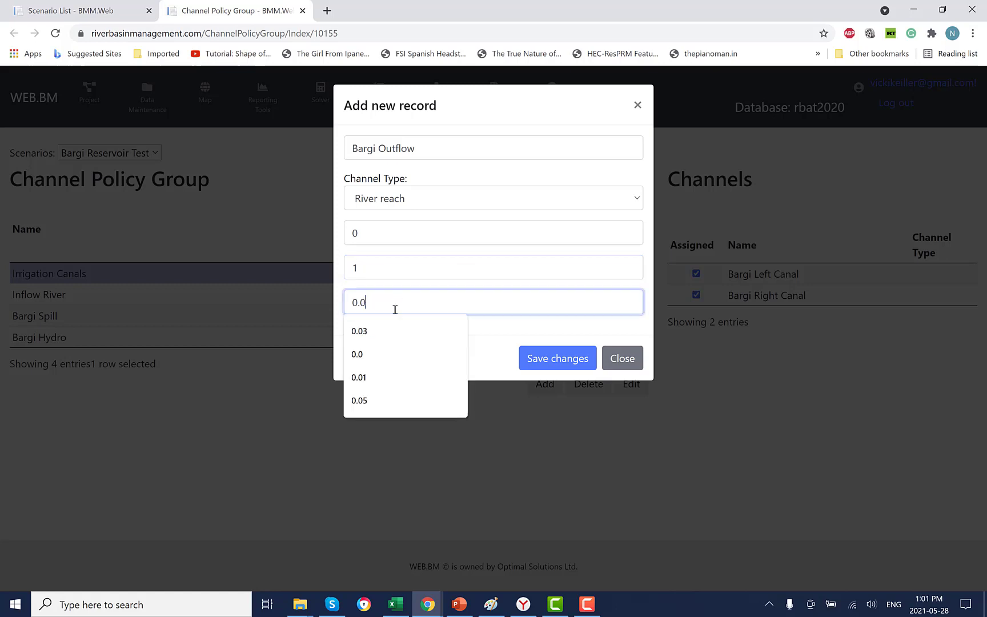
left_click(276, 424)
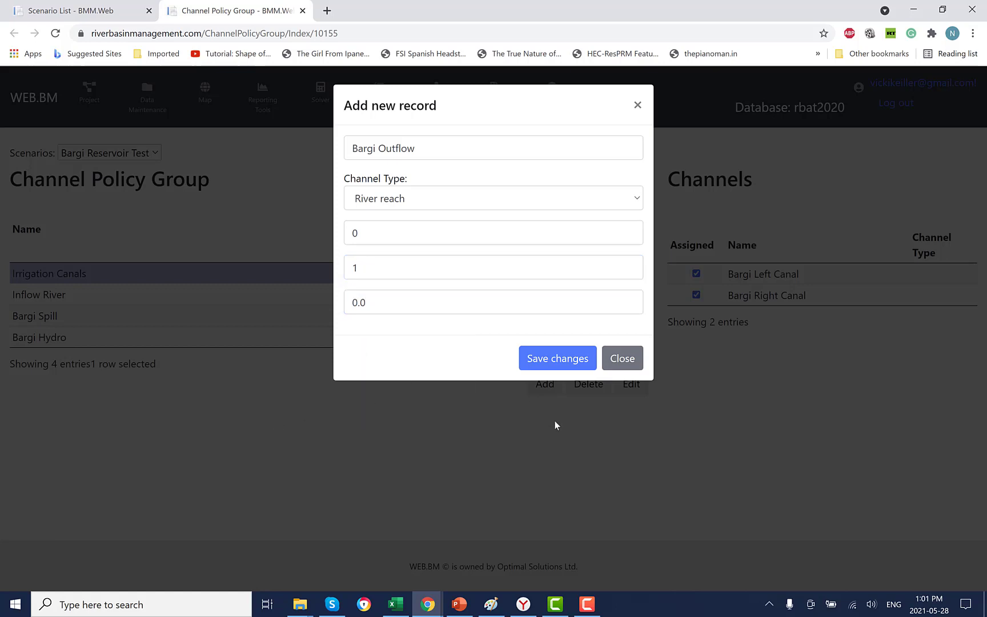
left_click(557, 359)
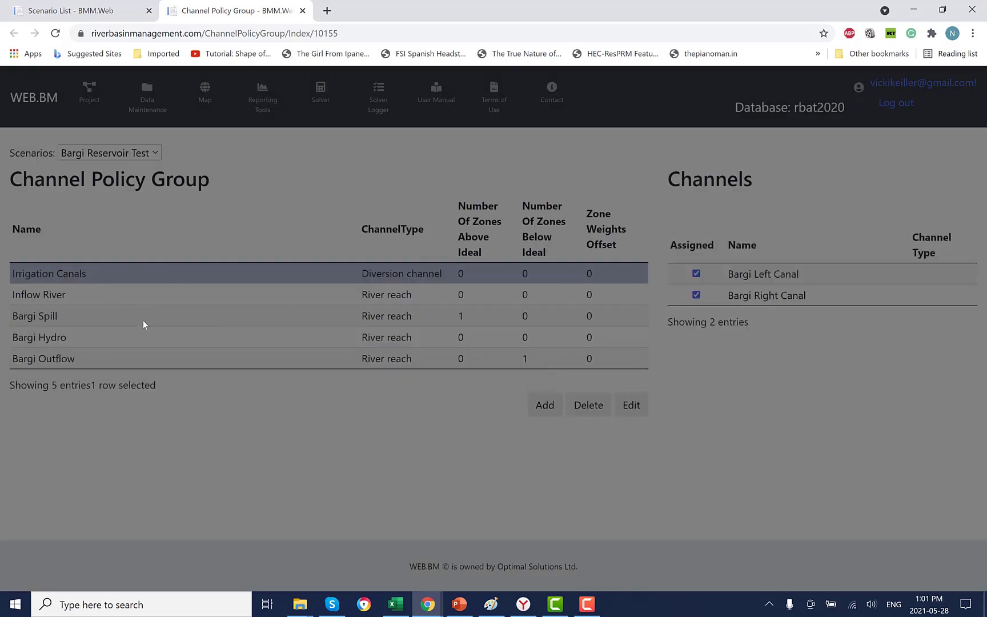
Step: Assign the Bargi Spillway channel to the Bargi Spill policy group
left_click(143, 294)
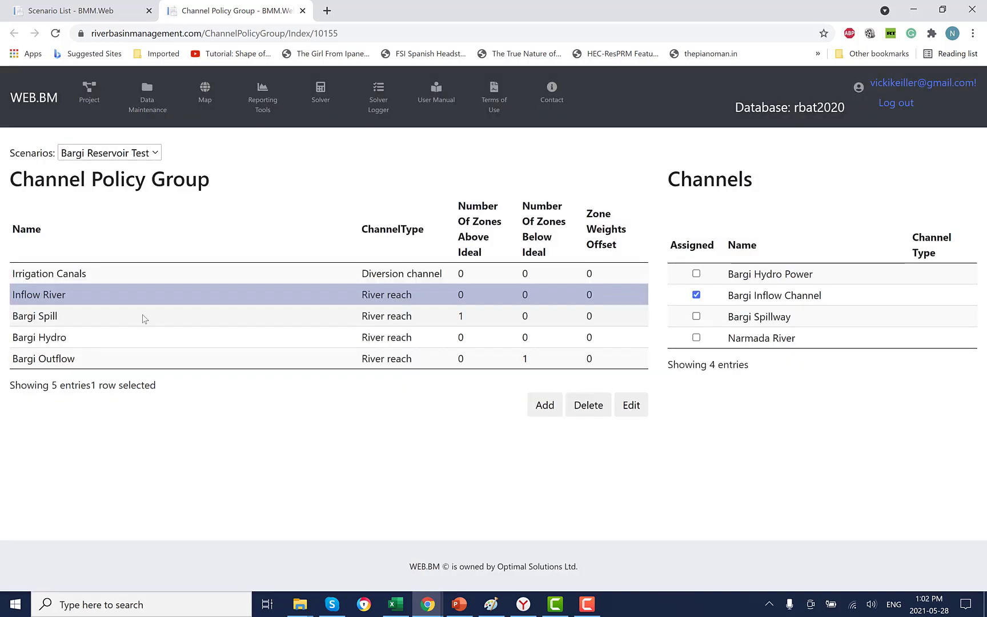
left_click(69, 316)
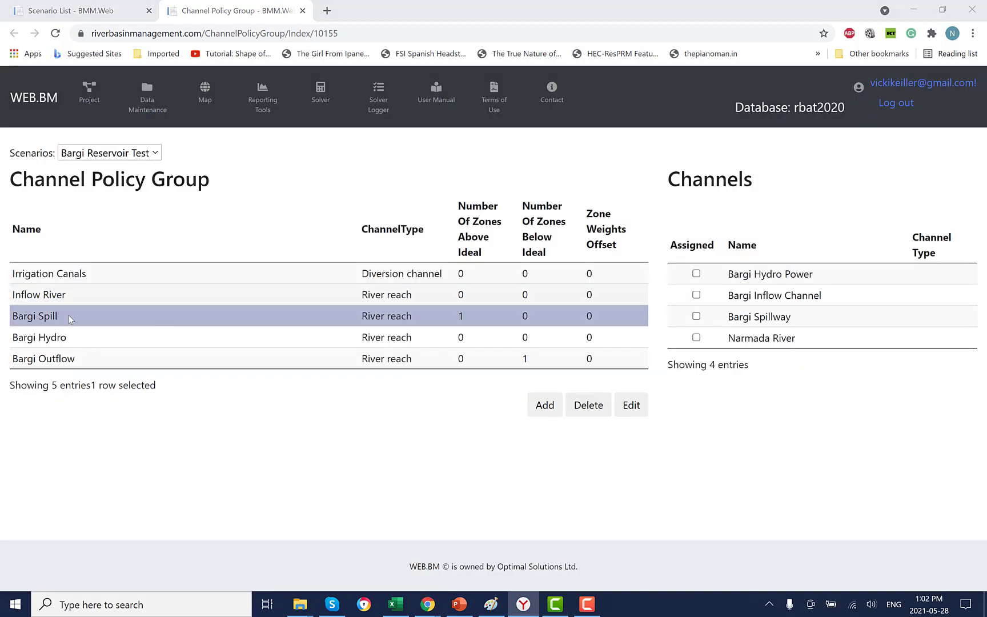
left_click(697, 315)
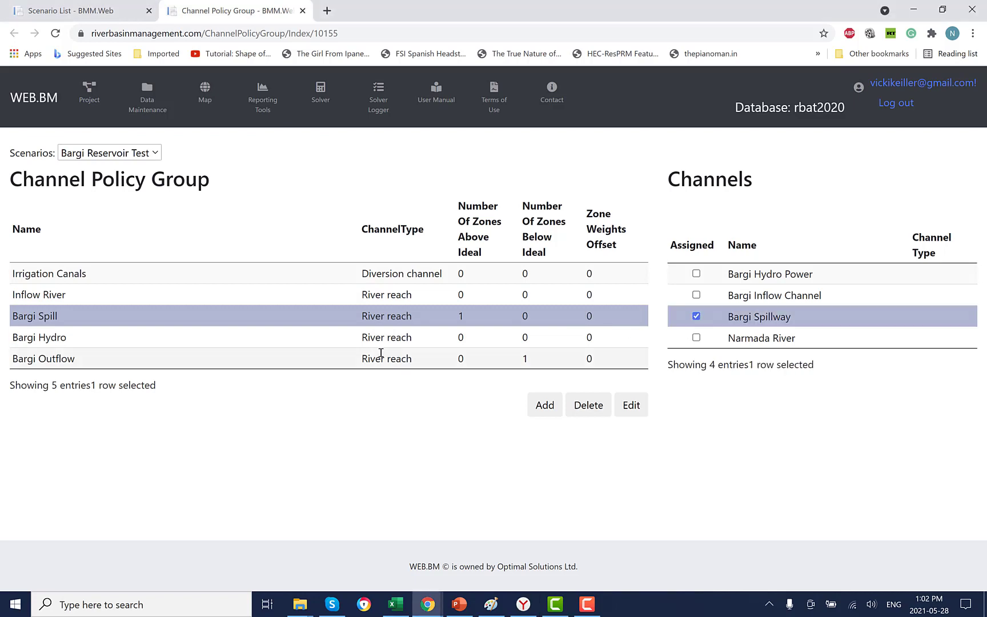
Step: Assign Narmada River to the Bargi Outflow group and Bargi Hydro Power to the Bargi Hydro group
left_click(182, 358)
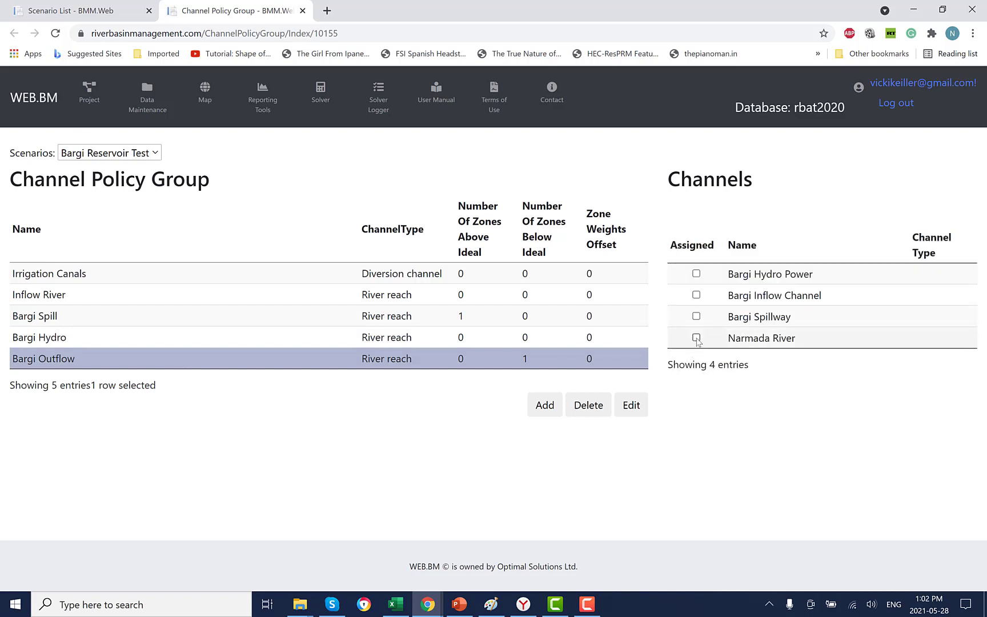
left_click(695, 338)
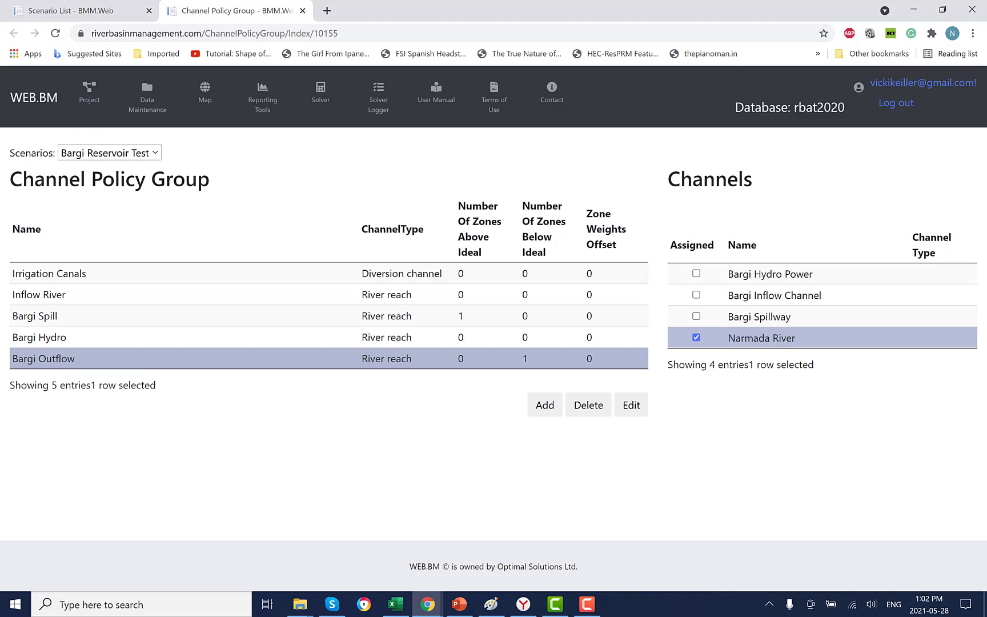
left_click(176, 341)
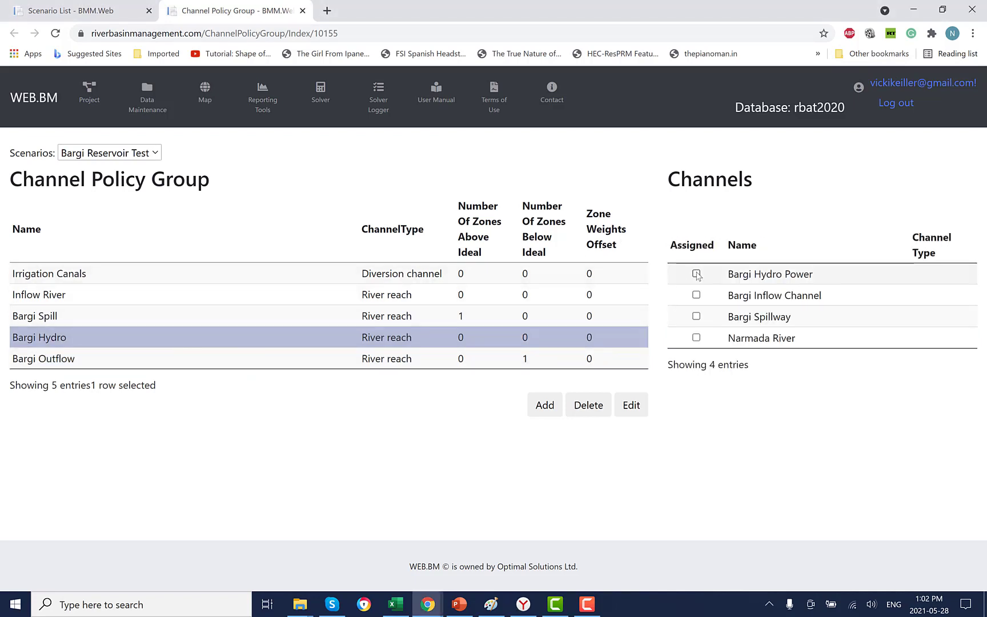
left_click(696, 274)
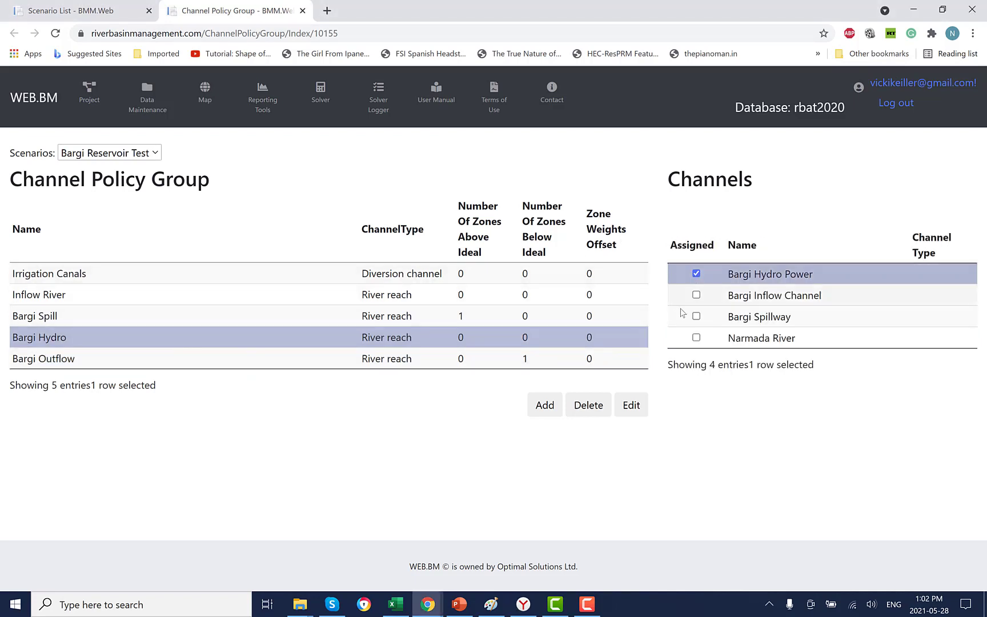
Step: Review which channels are assigned to each of the five channel policy groups, from Irrigation Canals through Bargi Outflow
left_click(257, 277)
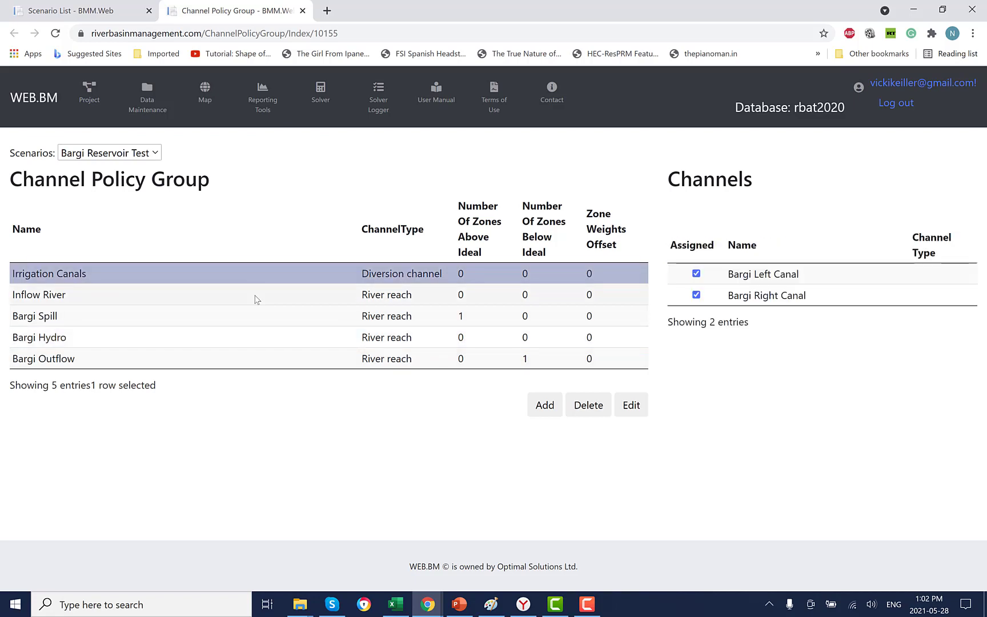
left_click(255, 297)
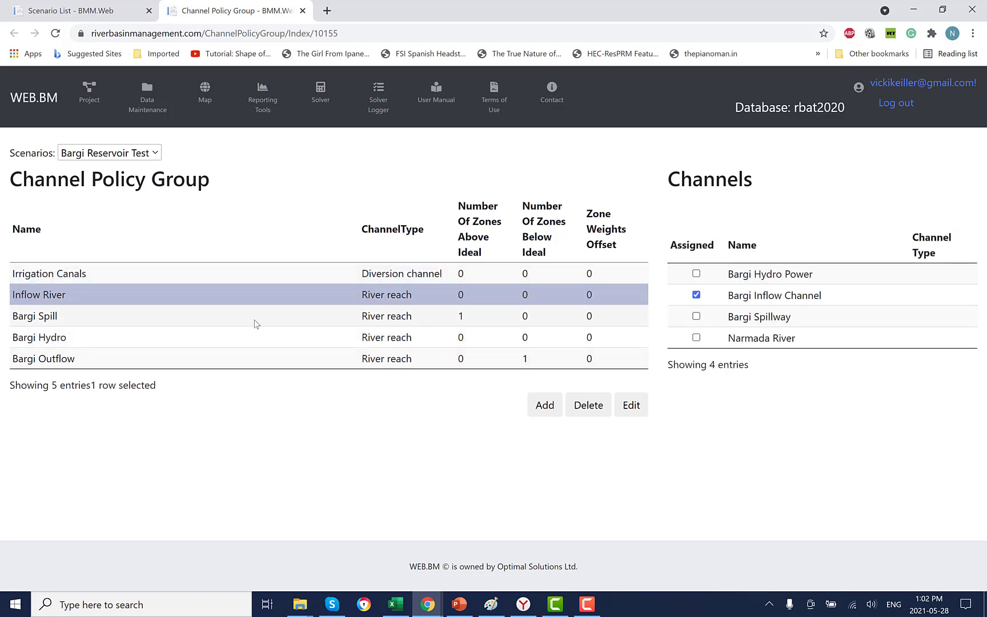
left_click(256, 324)
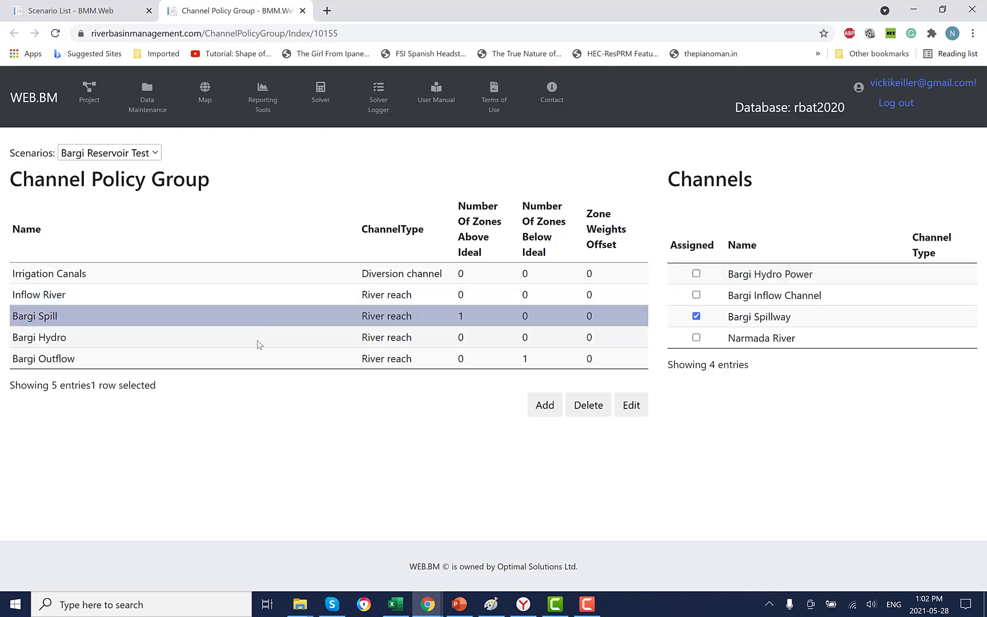
left_click(257, 341)
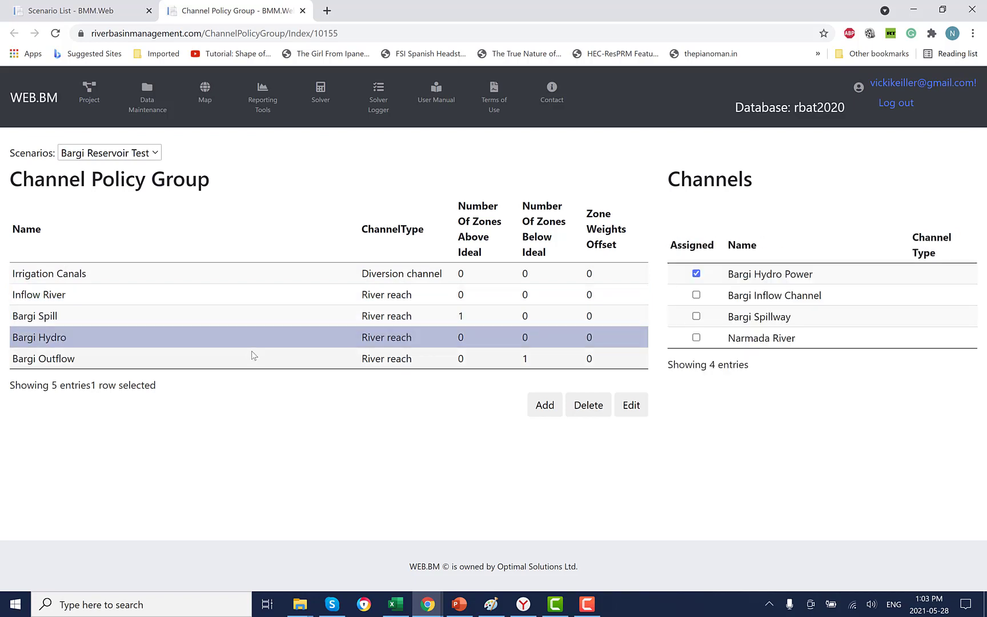
left_click(240, 366)
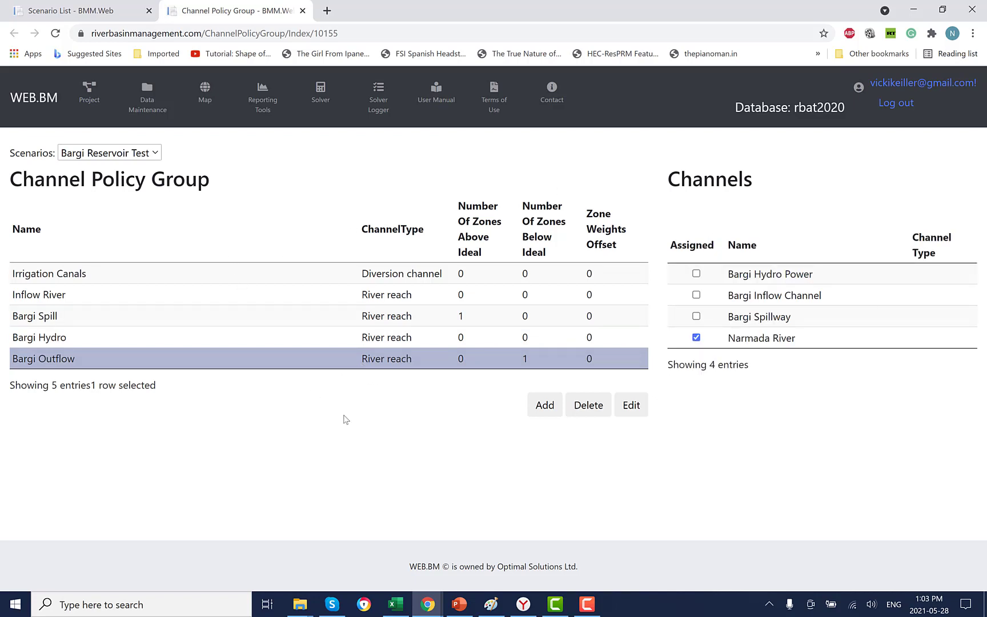
Step: Open the scenario's node zones and paste and save the Reservoirs group's zone weights: 50000, 0.1, 0.2, 0.3 and 90000
left_click(72, 10)
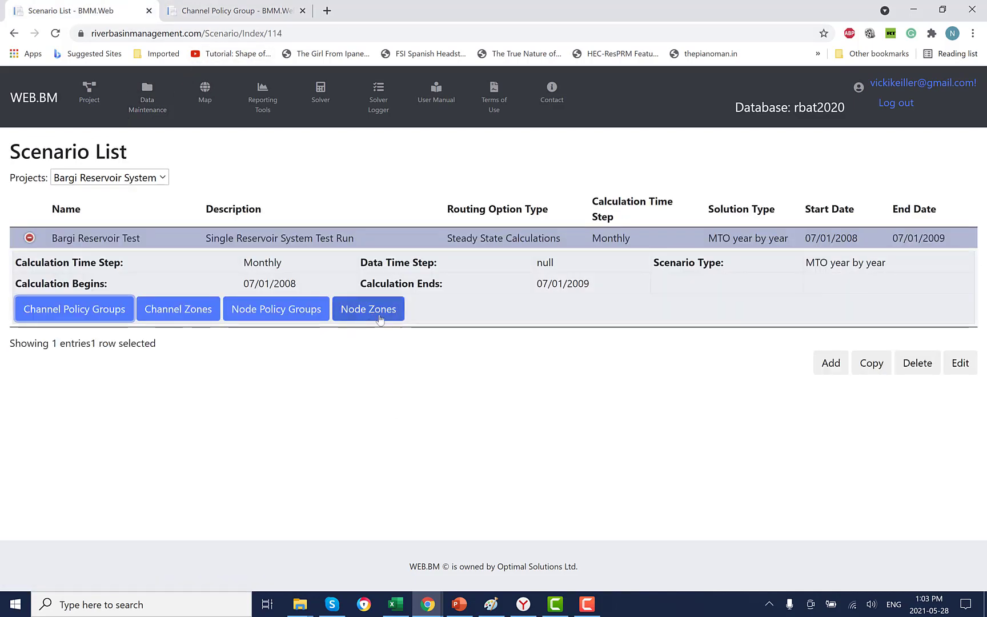
left_click(371, 316)
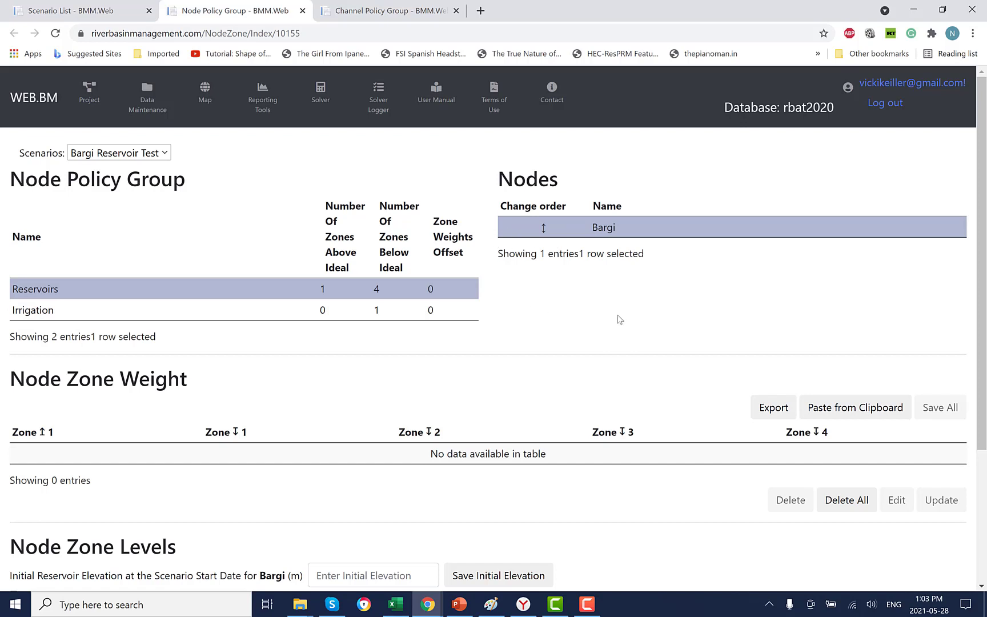
scroll(621, 320, "down", 1)
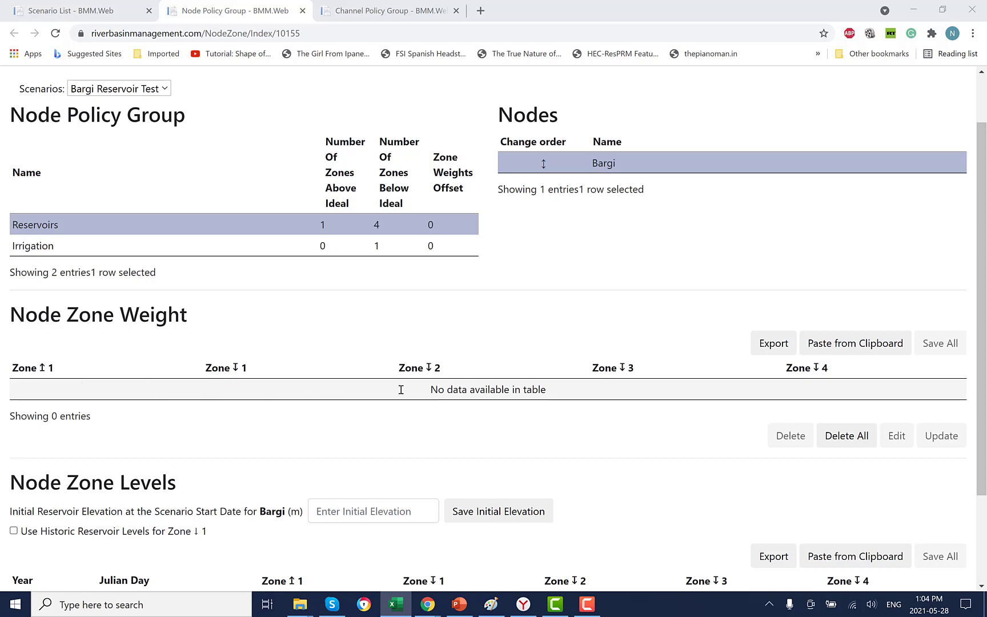
left_click(865, 344)
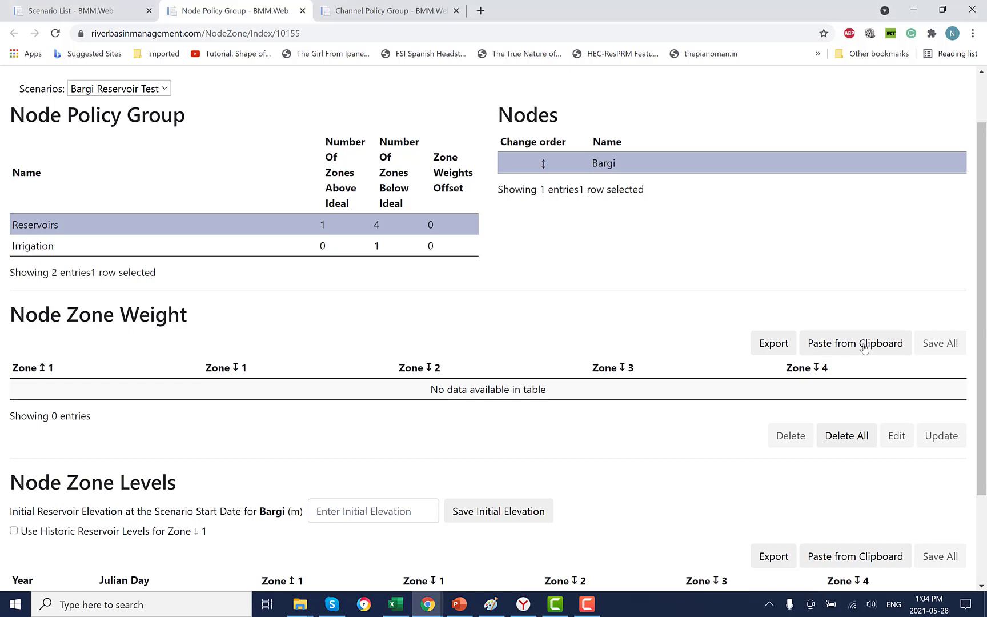
left_click(937, 348)
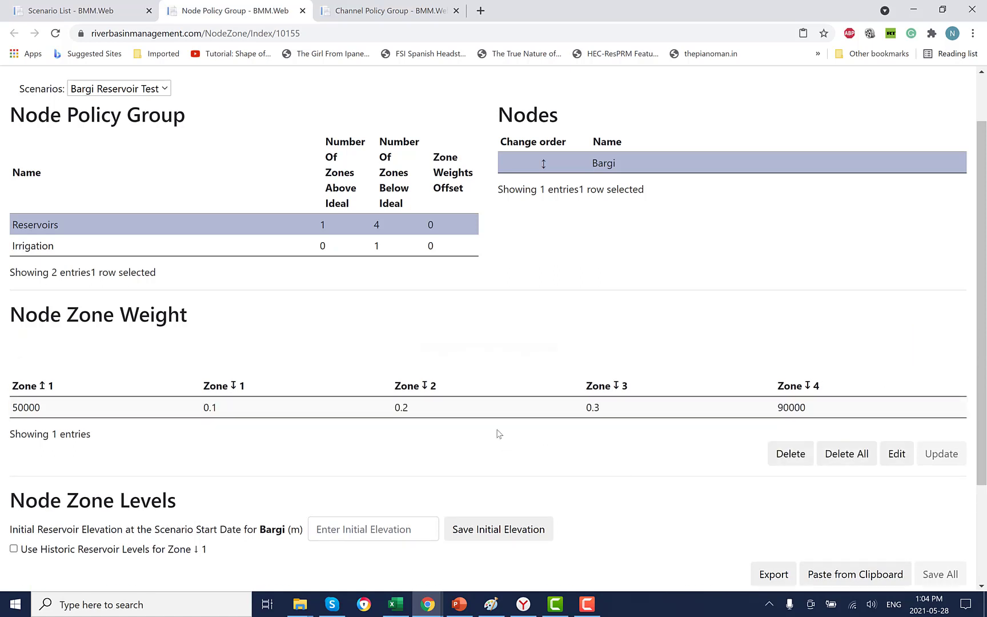
left_click(524, 368)
left_click(895, 412)
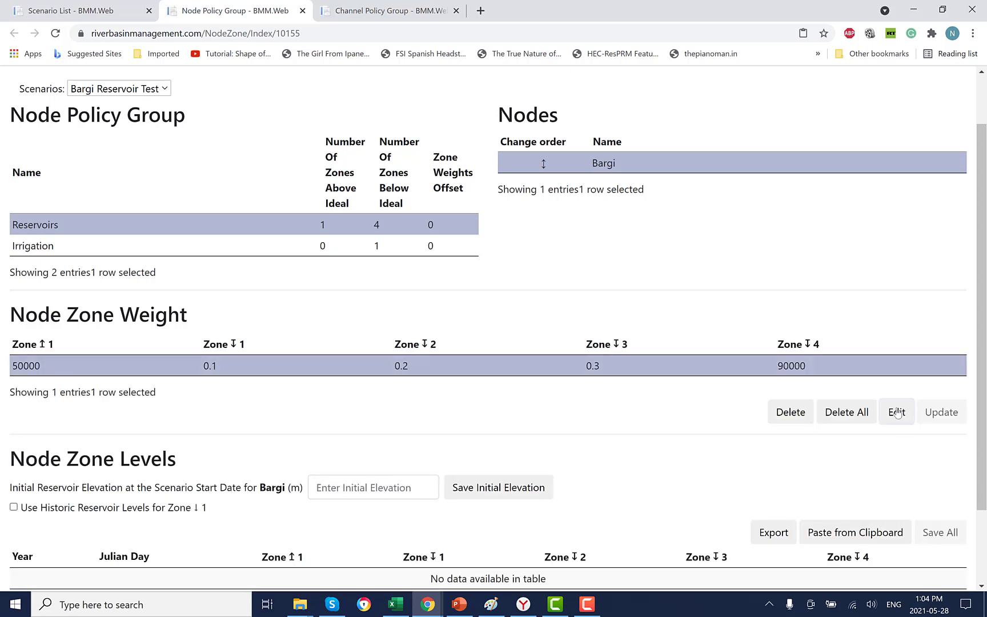
left_click(890, 417)
Step: Set Bargi's initial reservoir elevation at the scenario start date to 408.65 m and save it
scroll(444, 406, "down", 1)
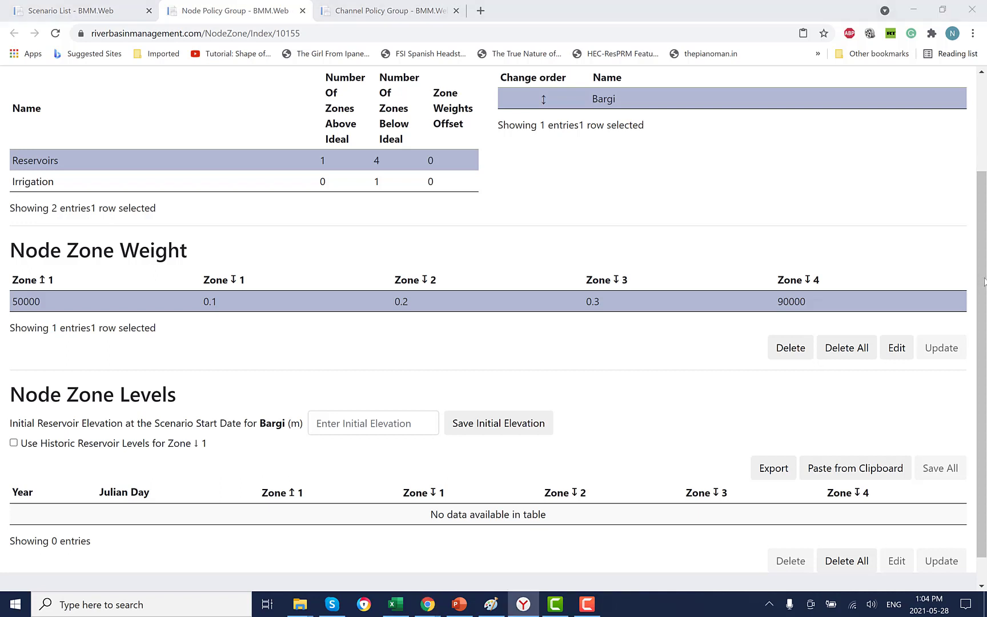
left_click(350, 425)
type("40")
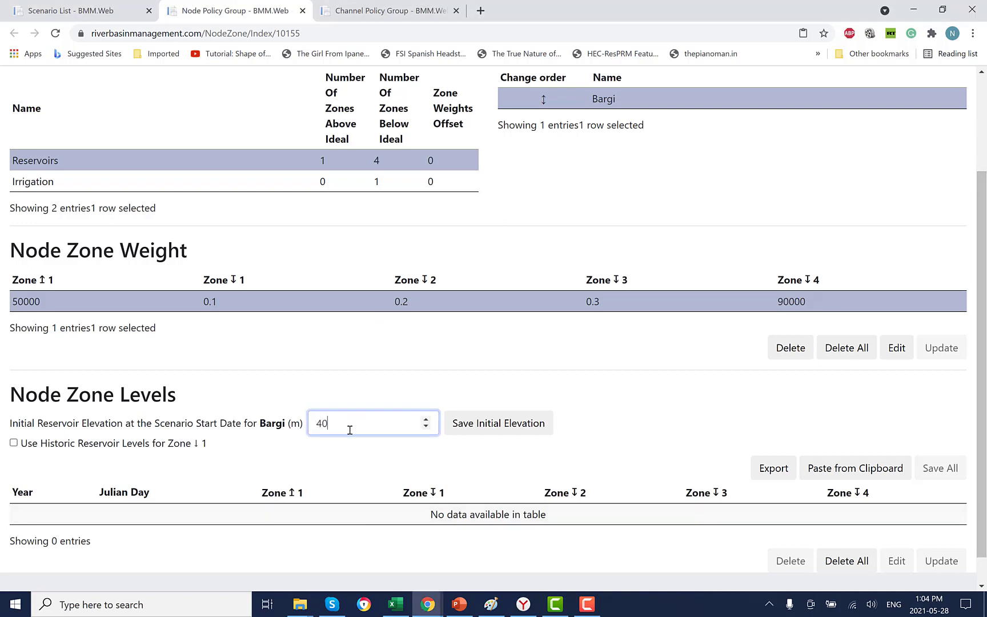
type("8.65")
left_click(493, 425)
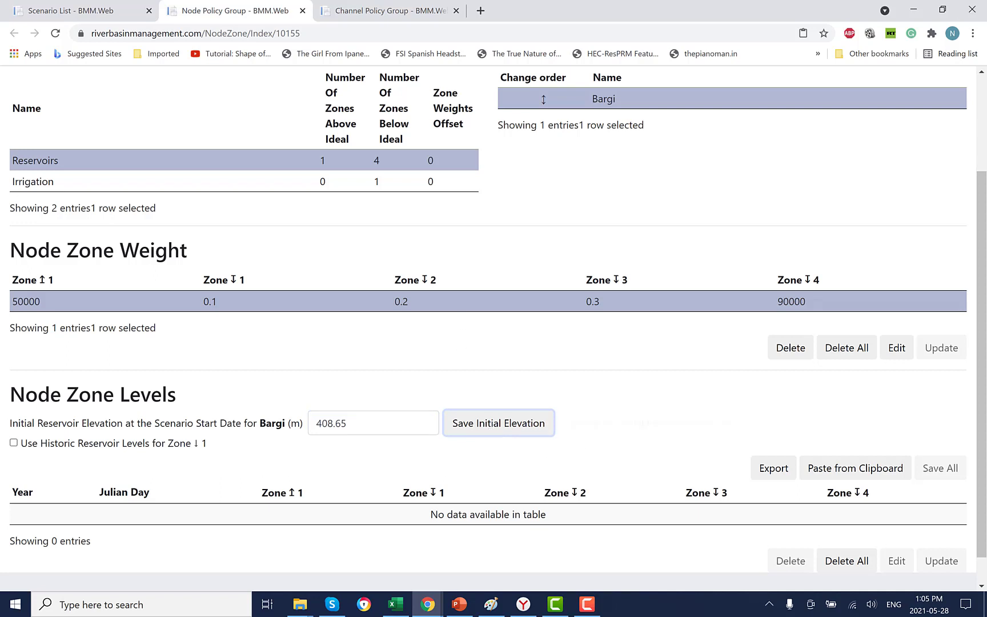
Step: Paste and save four rows of Bargi zone levels from Excel: 425.7, 422.76, 419, 414.5 and 406, with 409 as the last value for 2009 day 182
key("alt+Tab")
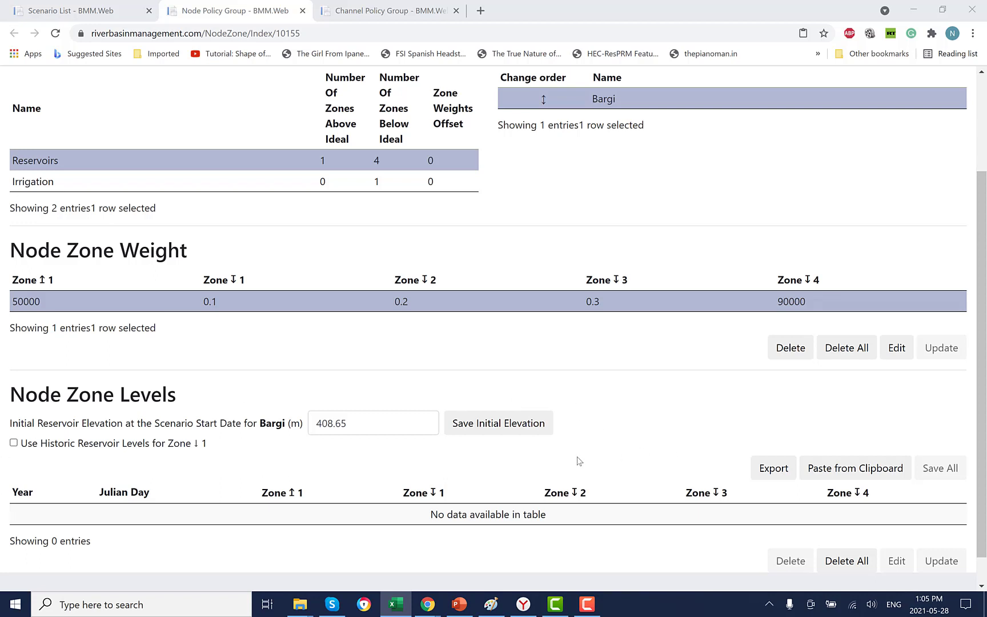
left_click(838, 470)
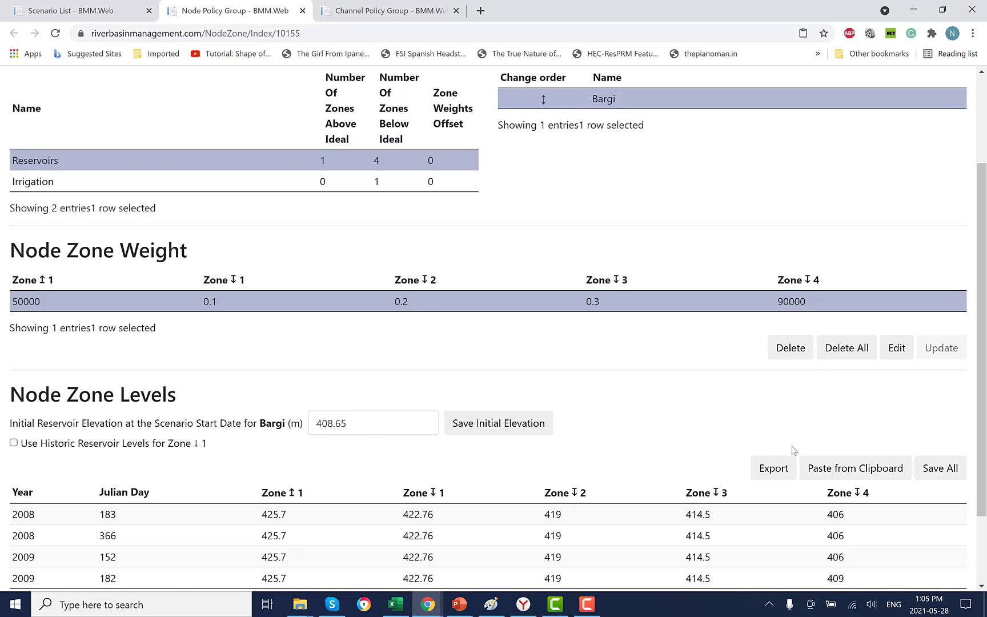
scroll(795, 435, "down", 1)
scroll(795, 435, "down", 2)
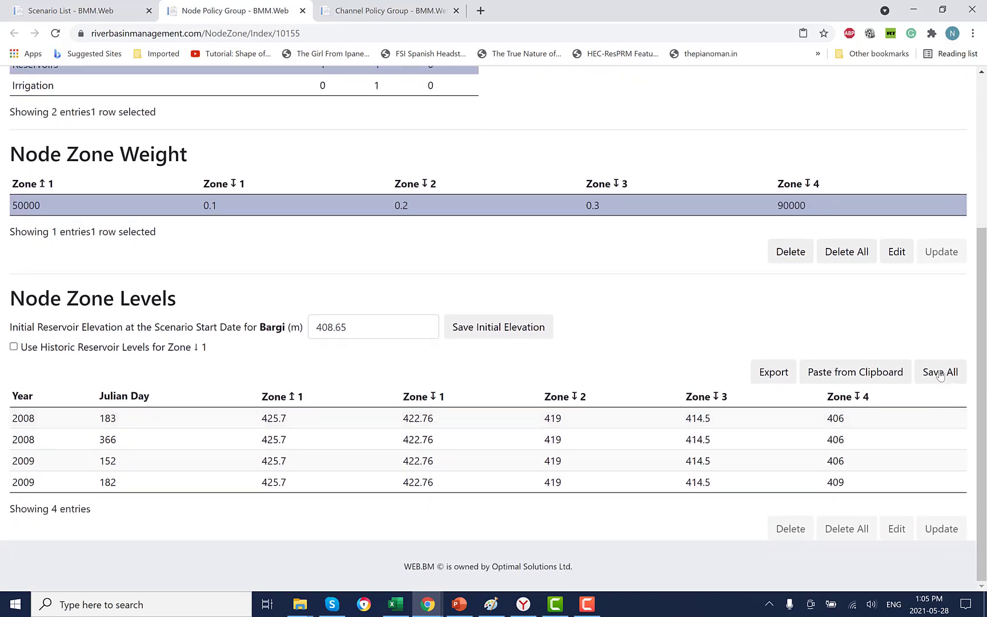
left_click(940, 373)
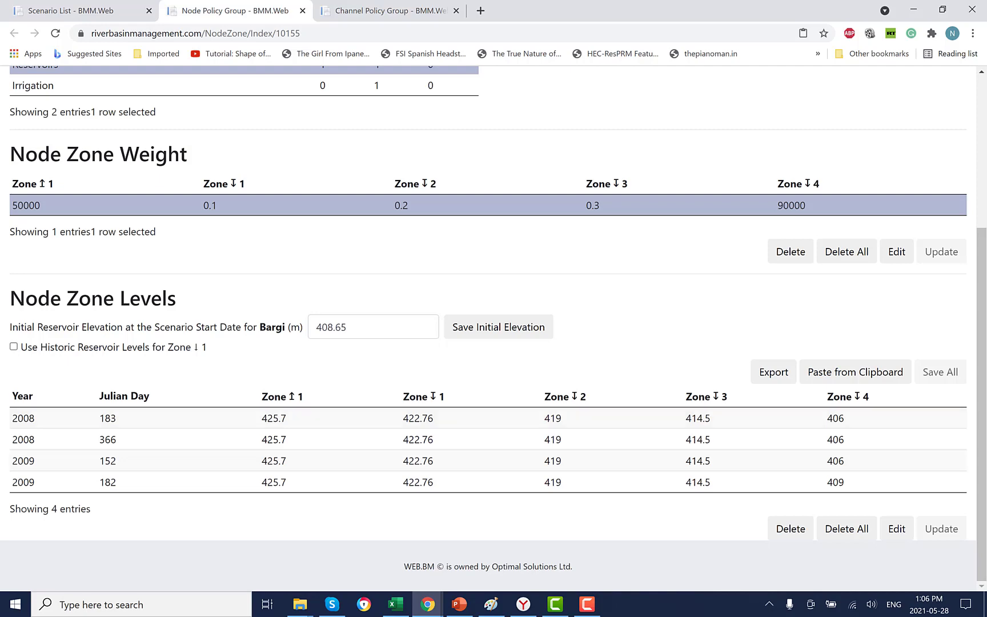
Step: Paste a node zone weight of 30 for the Irrigation policy group and save it
scroll(216, 210, "up", 2)
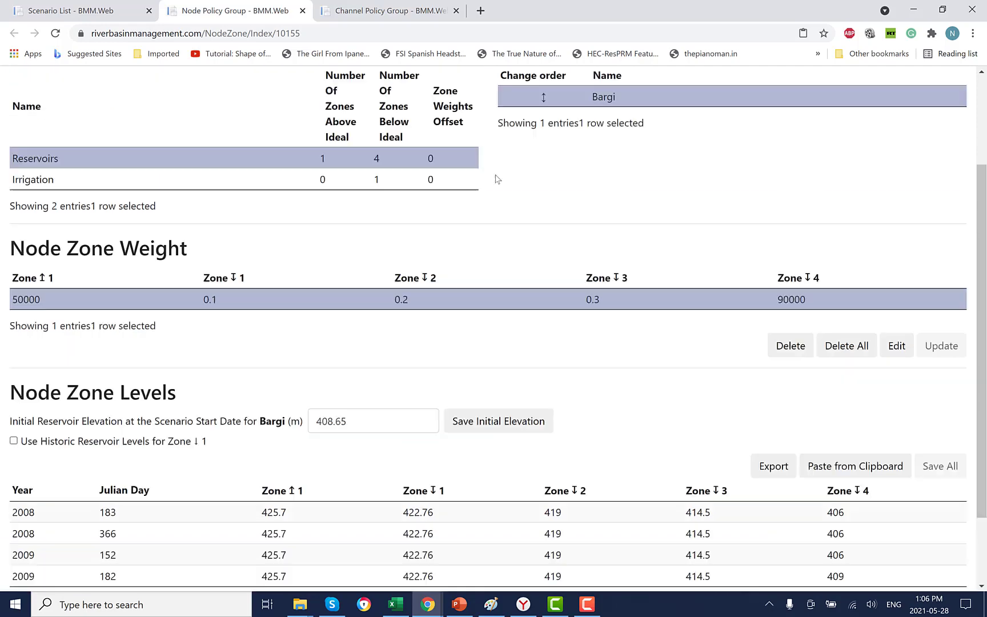
left_click(216, 210)
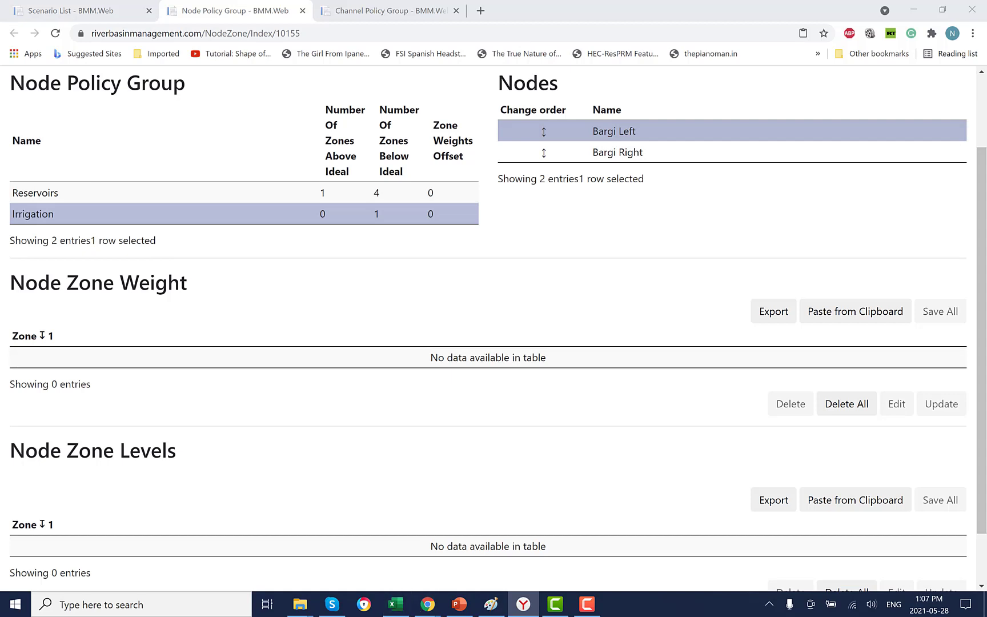
left_click(858, 311)
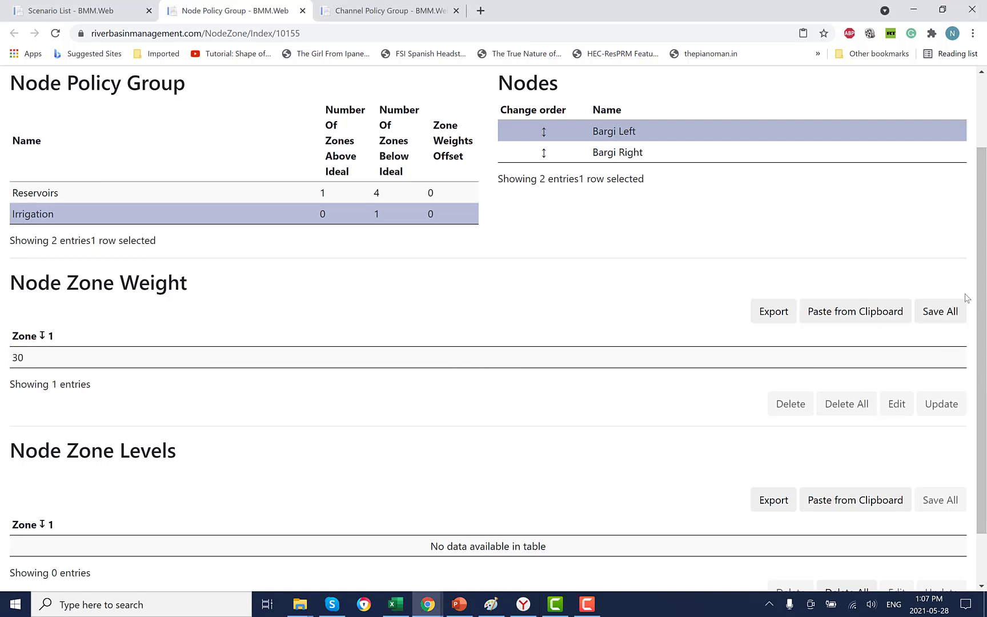
left_click(940, 313)
Step: Paste the Bargi Left node's zone level of 1 from Excel and save it
scroll(731, 432, "down", 2)
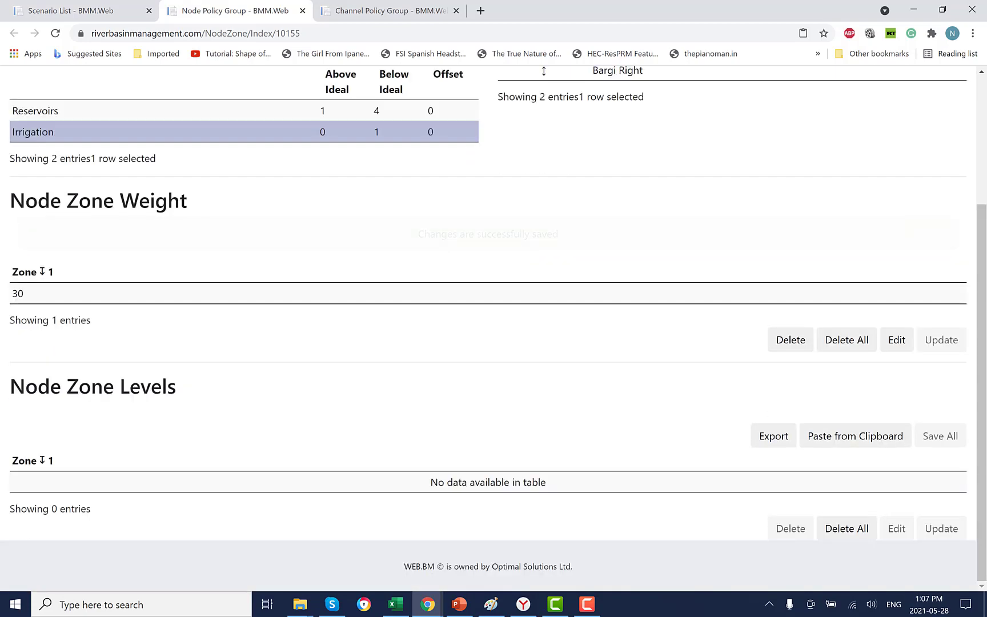
key("alt+Tab")
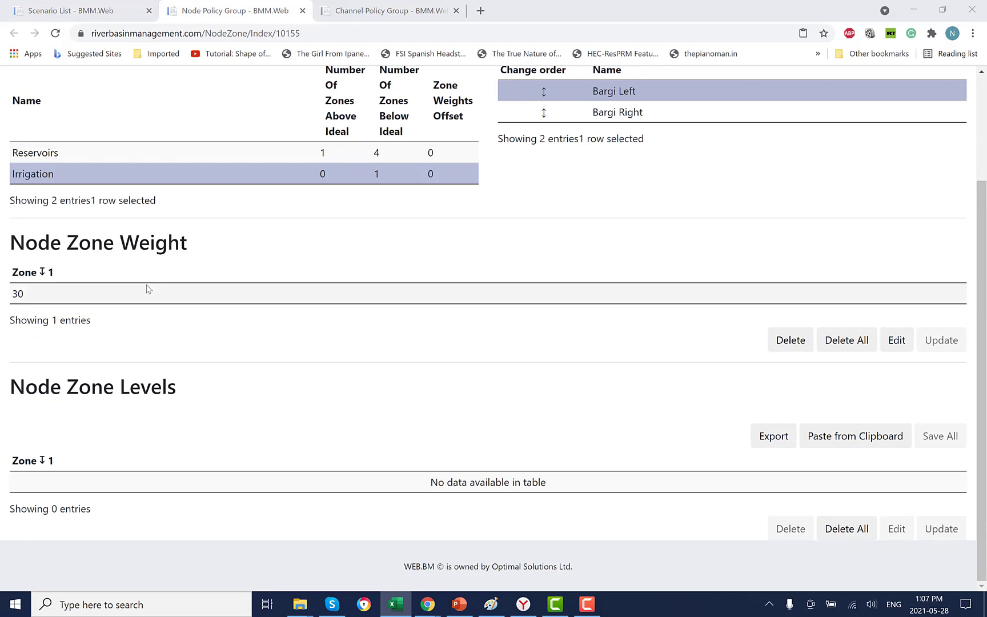
left_click(869, 440)
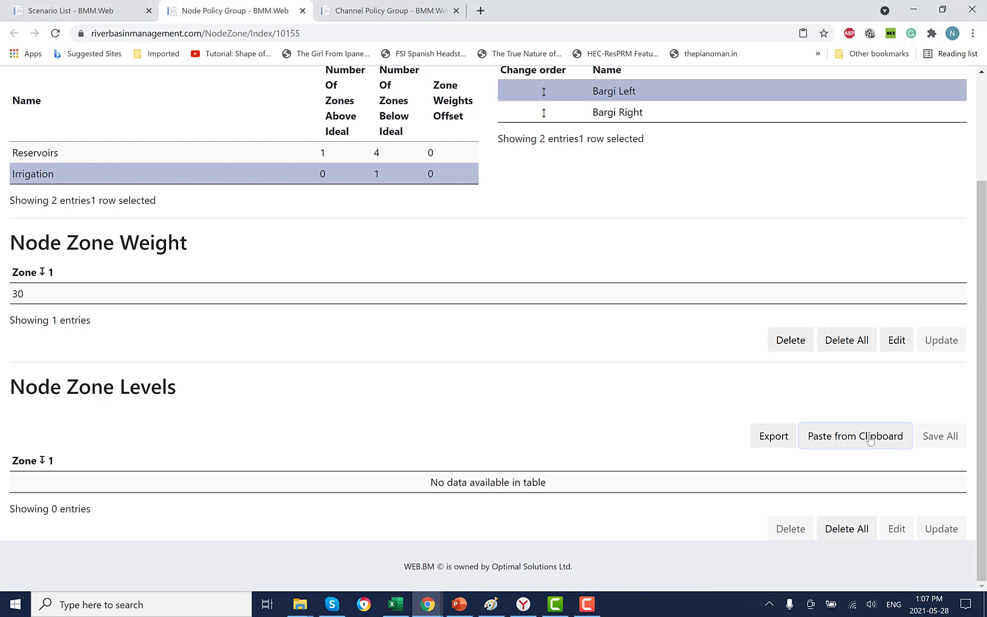
left_click(940, 437)
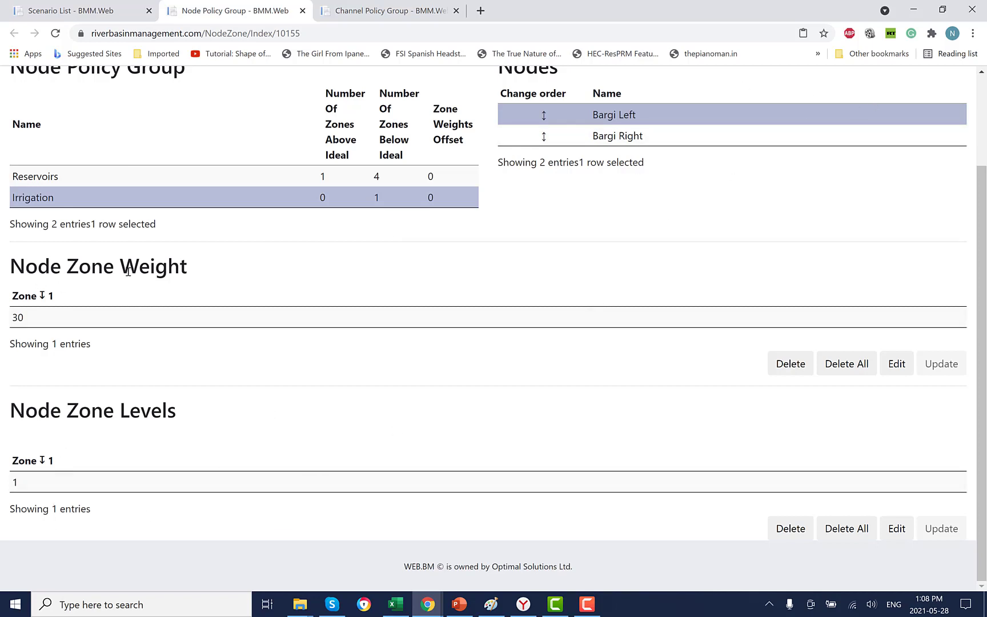
Step: Select the Bargi Right node, paste its zone level of 1 from Excel and save it
left_click(571, 137)
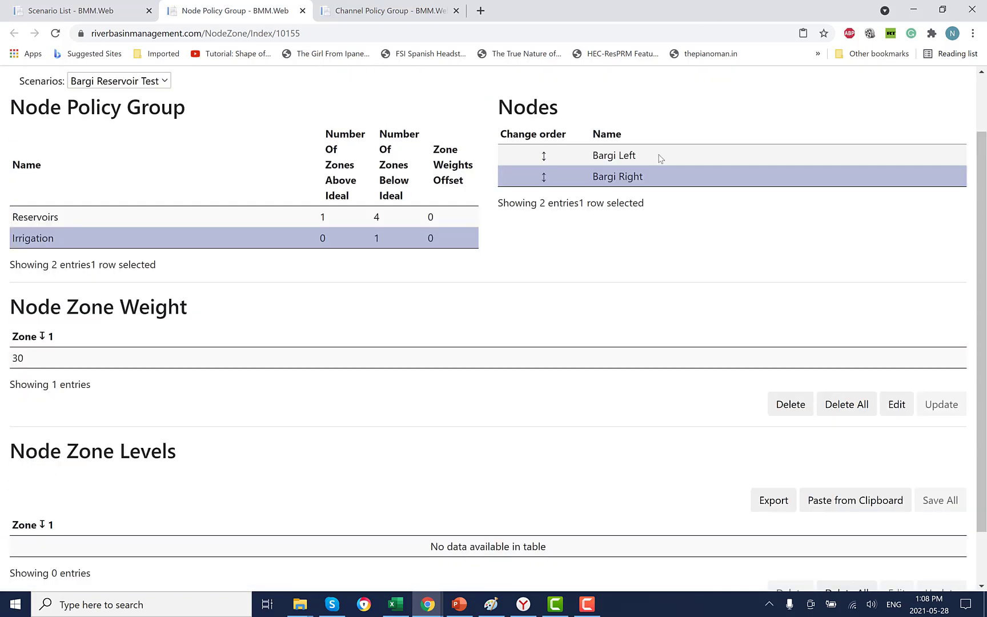
scroll(403, 371, "down", 1)
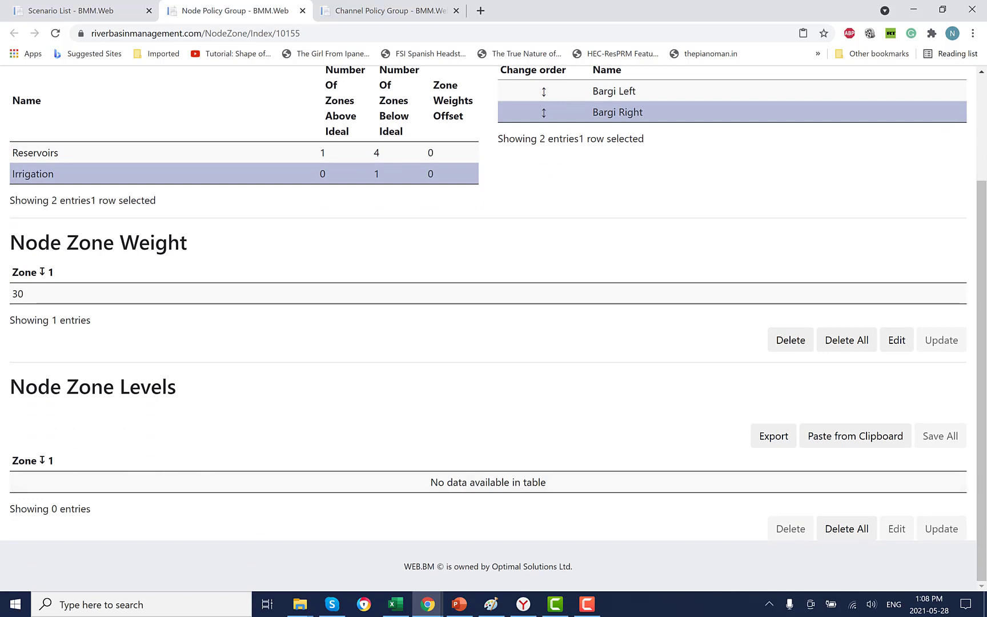
key("alt+Tab")
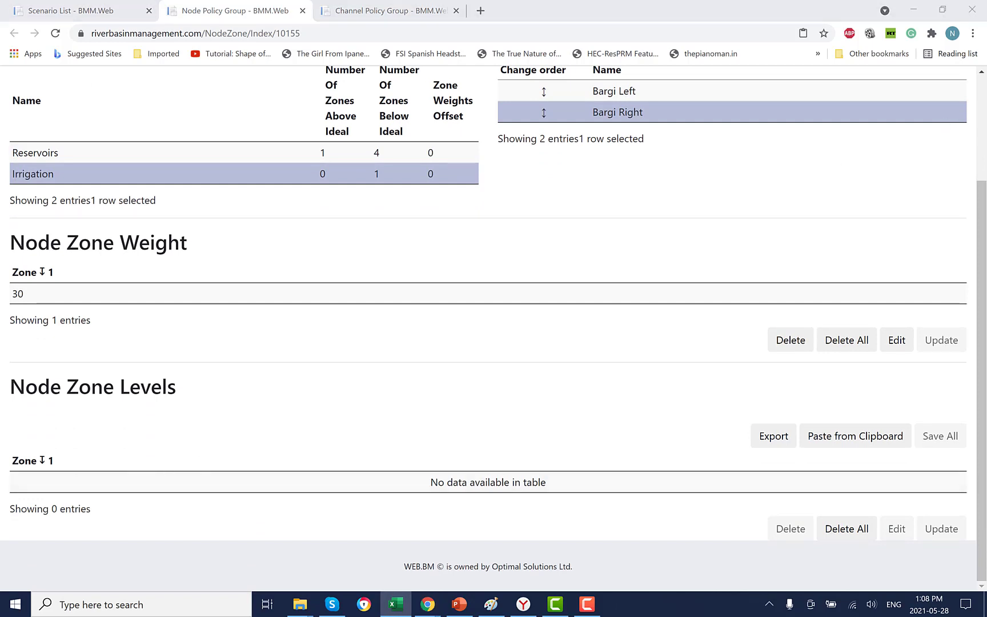
left_click(857, 439)
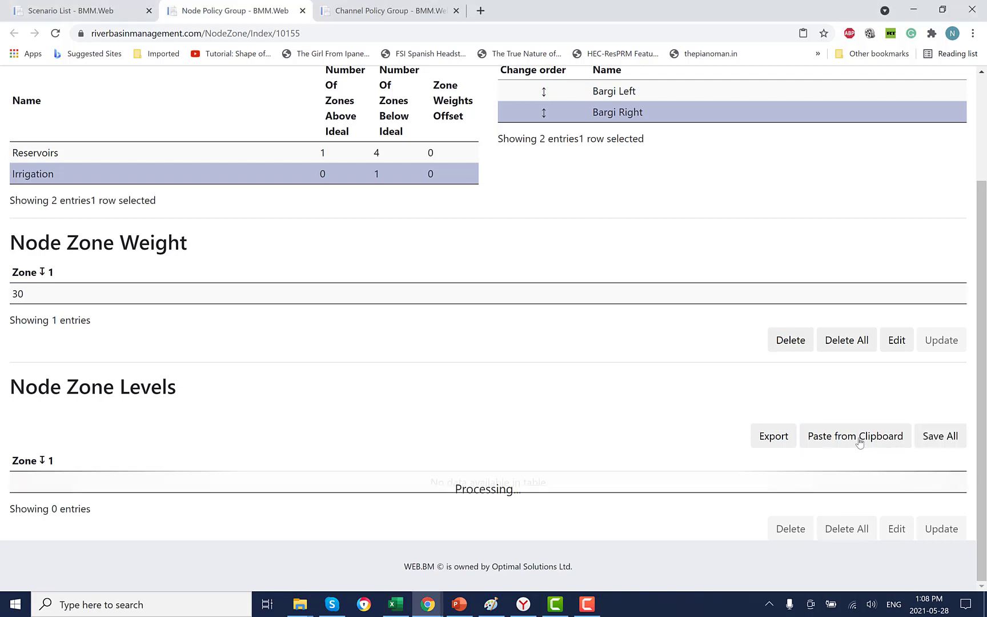
left_click(948, 439)
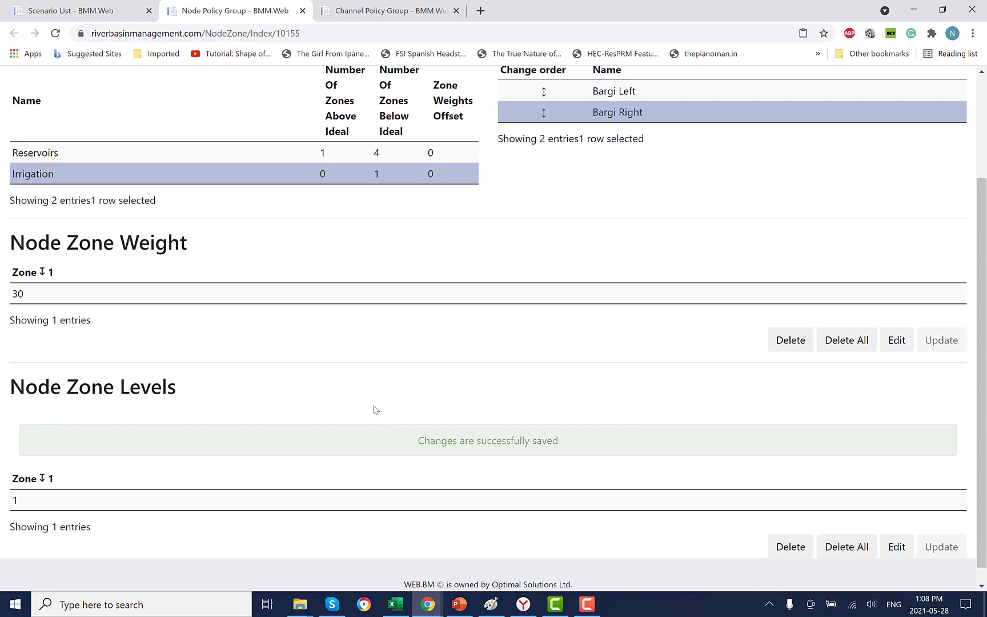
Step: Review the saved zone weights and initial elevation of the Reservoirs policy group
scroll(394, 291, "up", 1)
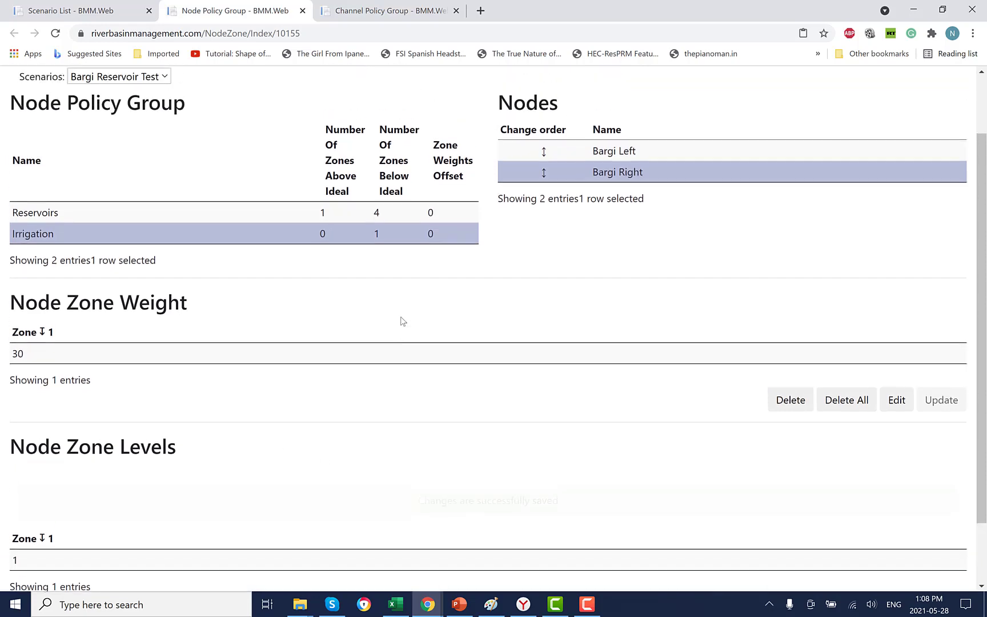
left_click(243, 221)
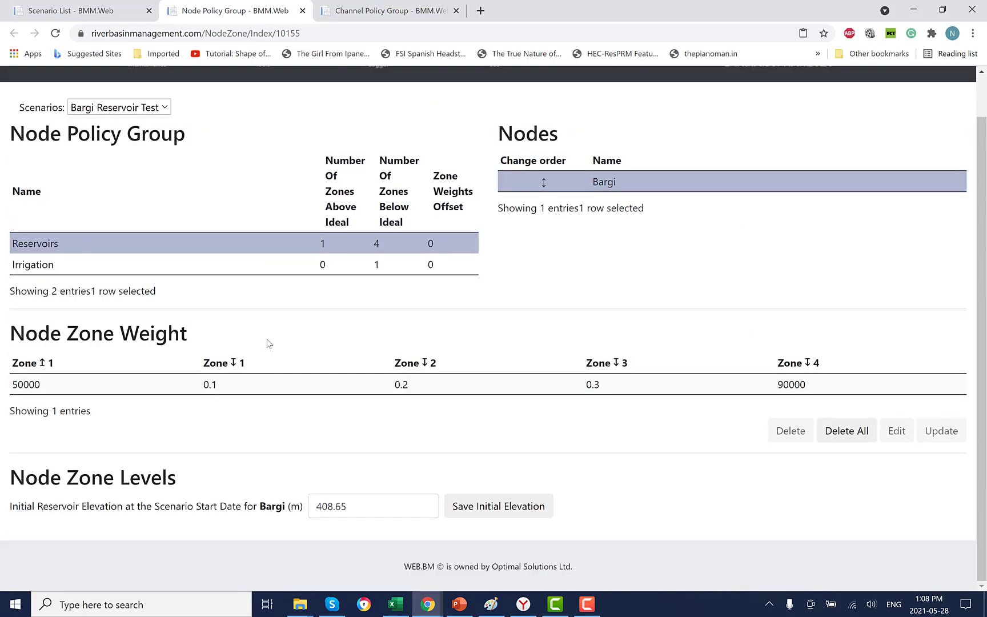
scroll(267, 344, "up", 1)
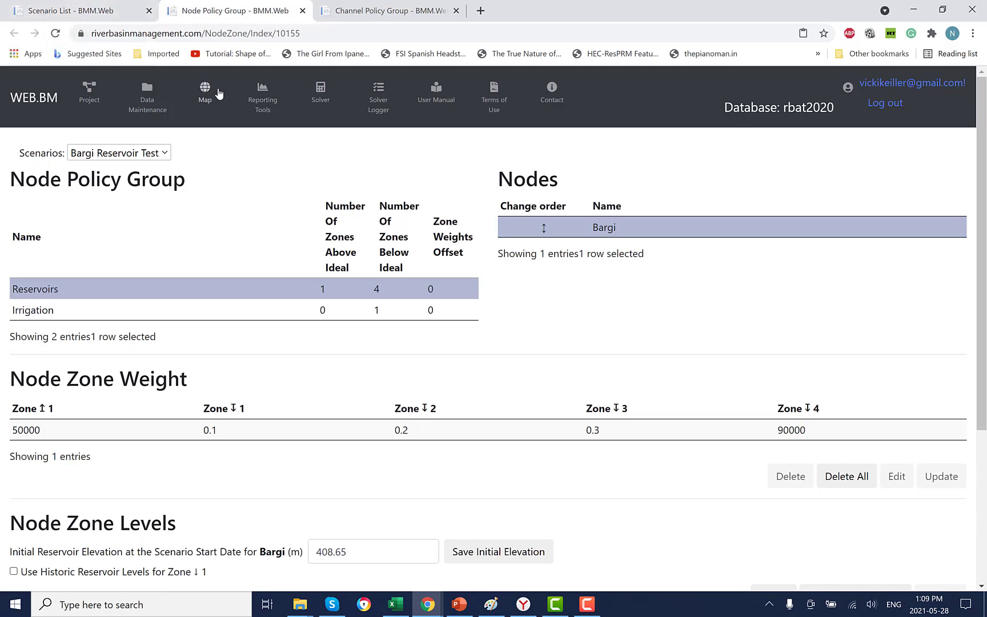
Step: Open the channel zones of the Bargi Reservoir Test scenario at the Irrigation Canals group's weights and levels
left_click(113, 12)
left_click(156, 313)
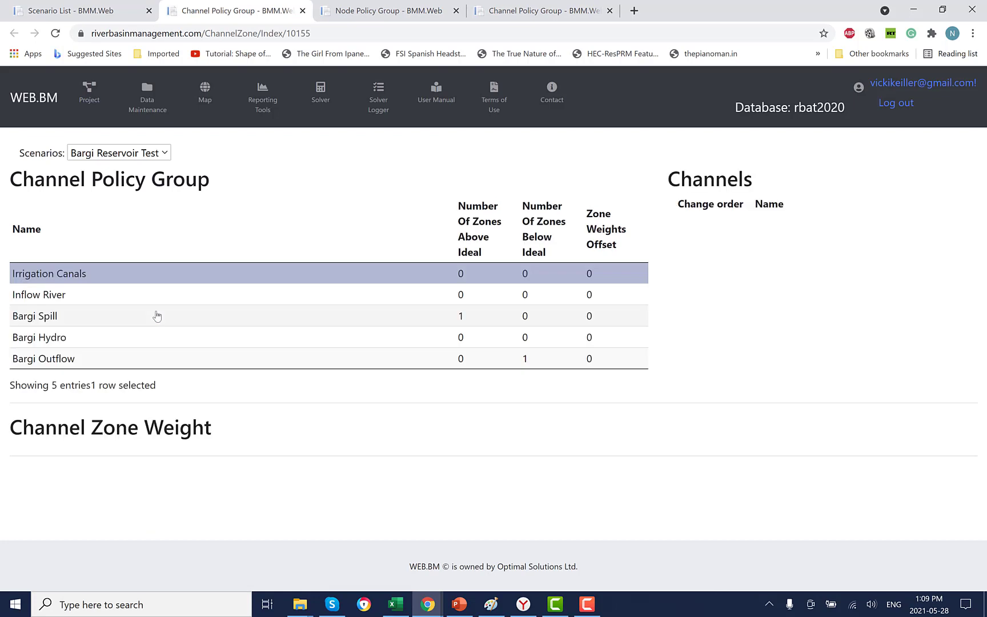
scroll(377, 333, "down", 2)
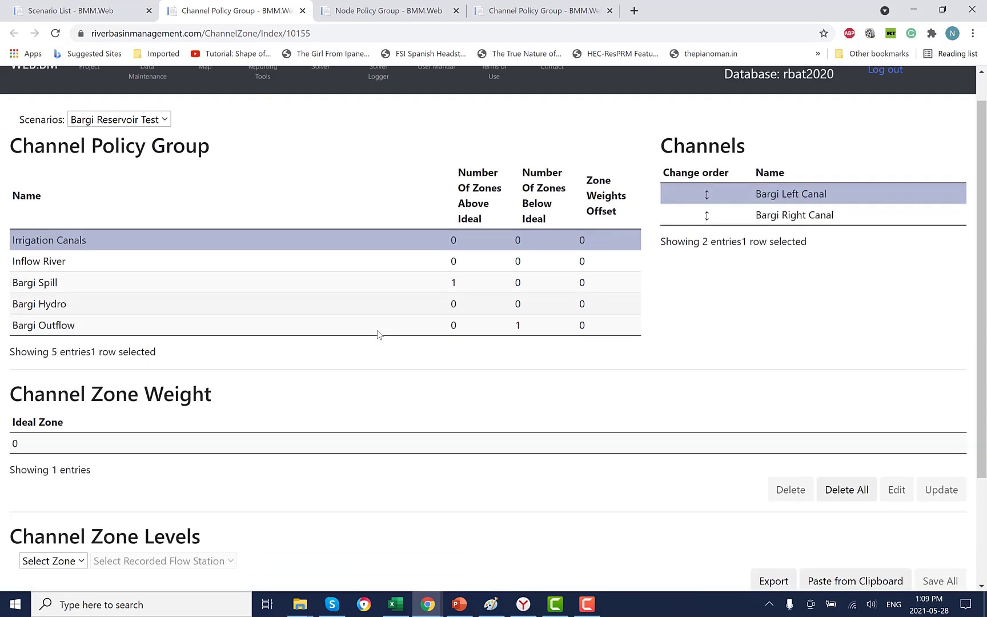
Step: Paste the 2008, Julian day 183 ideal zone level of 1000 from Excel for Bargi Left Canal and Bargi Right Canal, saving each
key("alt+Tab")
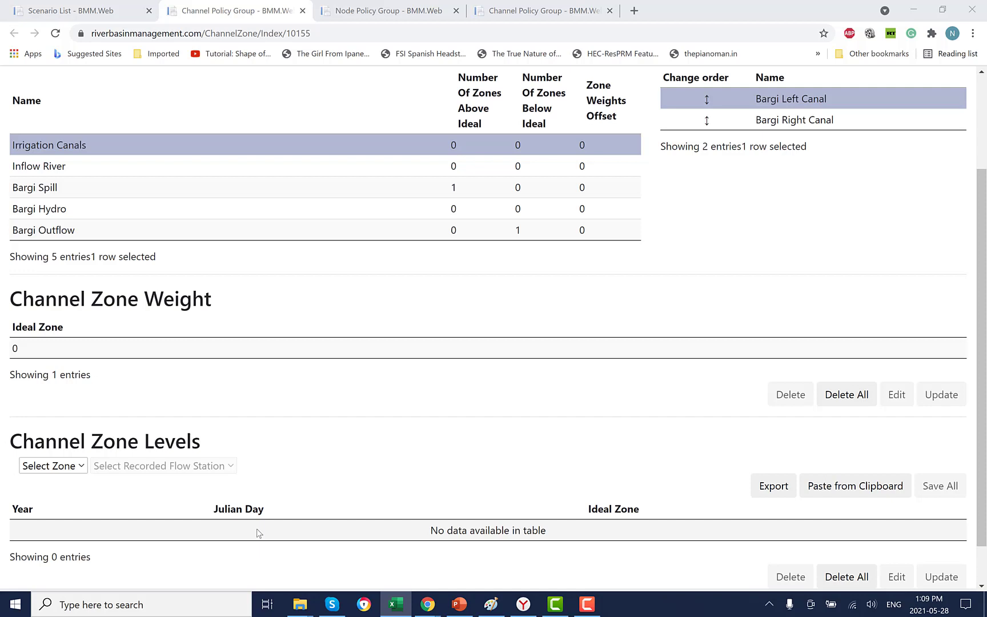
left_click(862, 487)
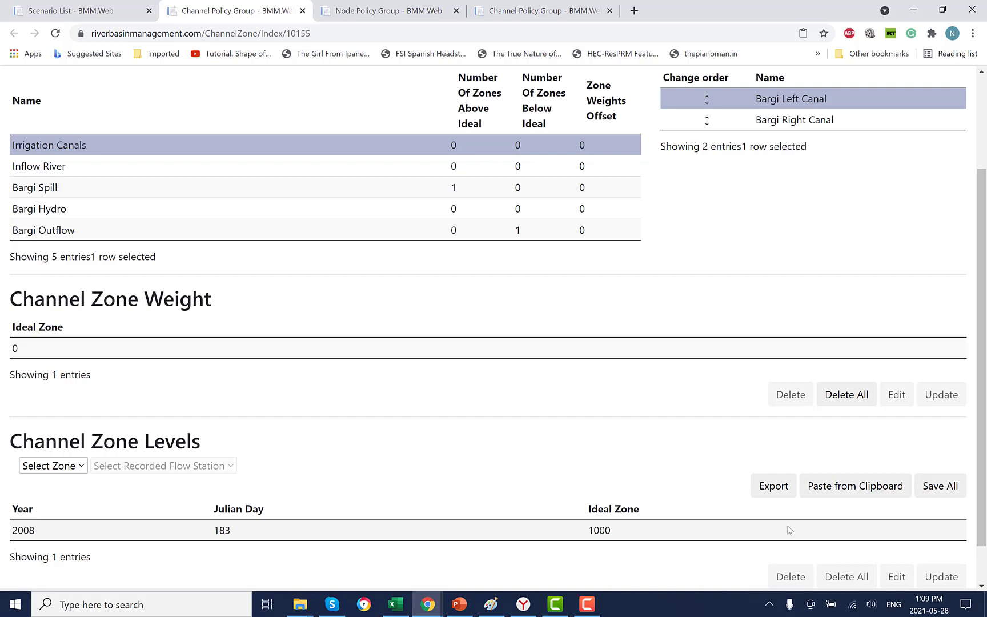
left_click(942, 490)
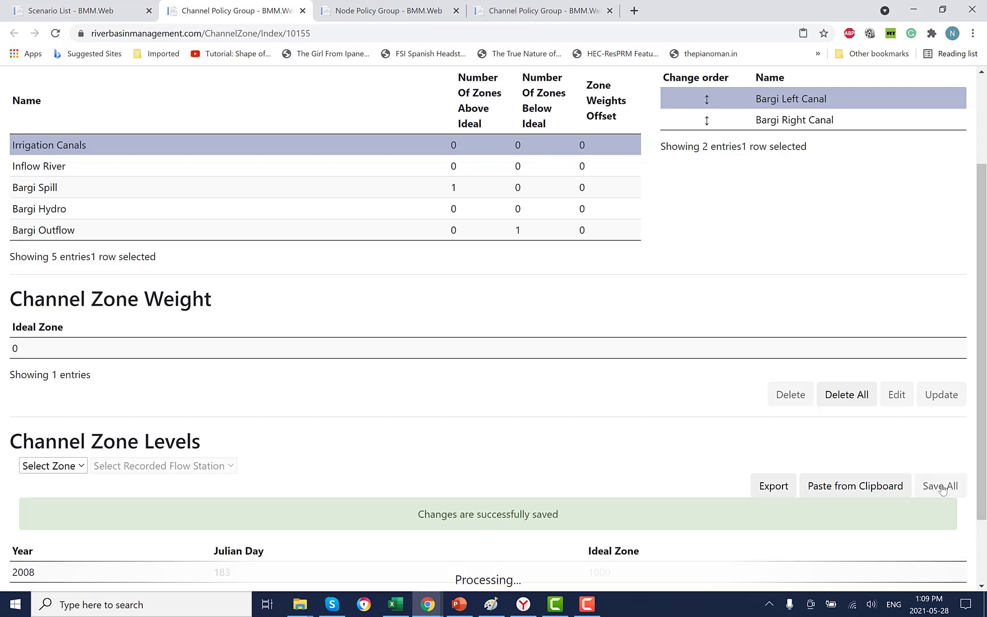
left_click(734, 121)
left_click(943, 487)
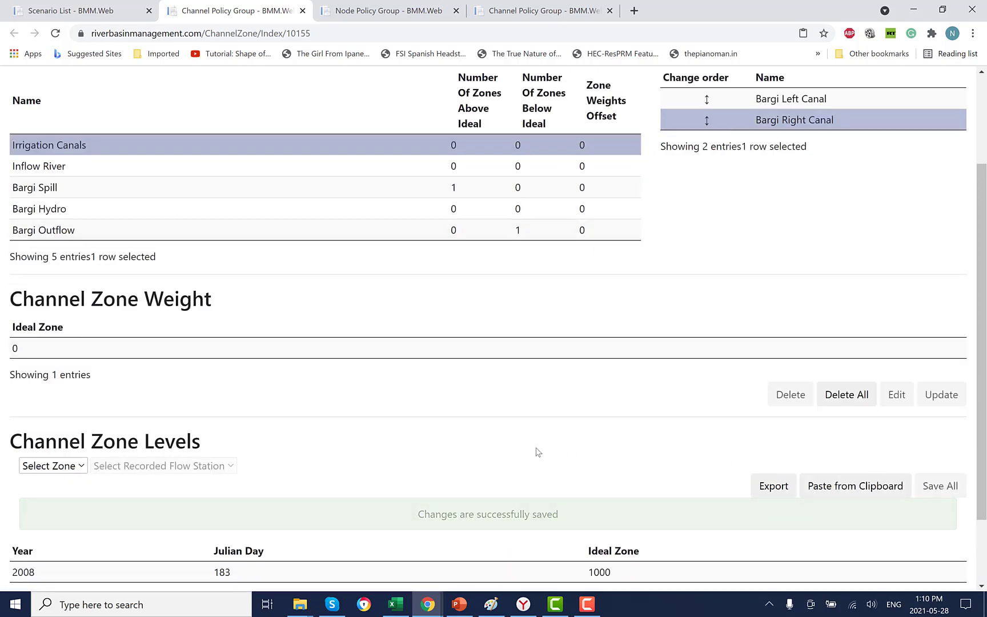
Step: Select the Inflow River policy group, paste its ideal zone weight of 0 from Excel and save it
left_click(128, 167)
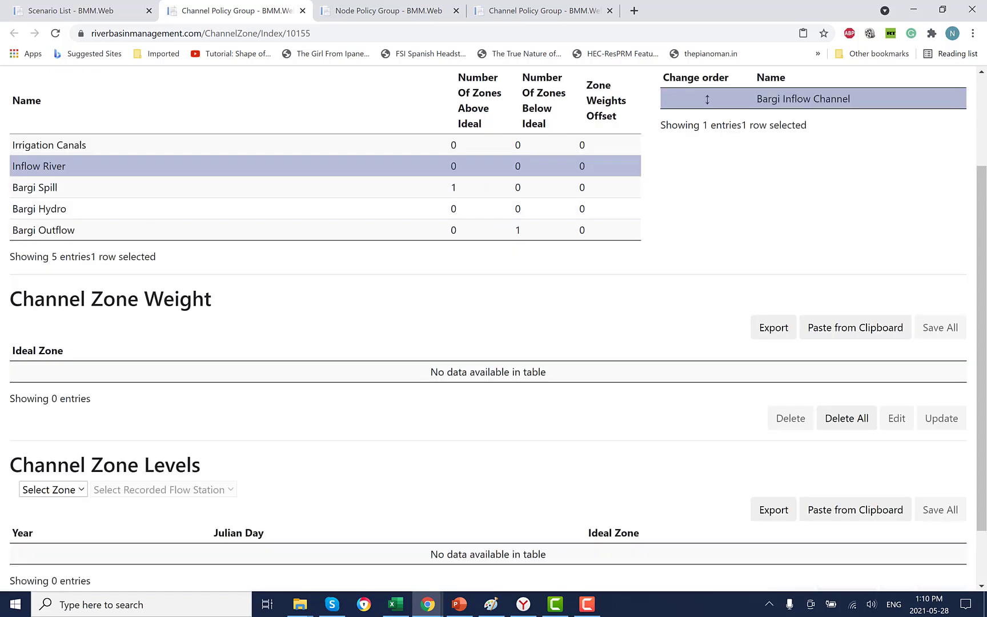
key("alt+Tab")
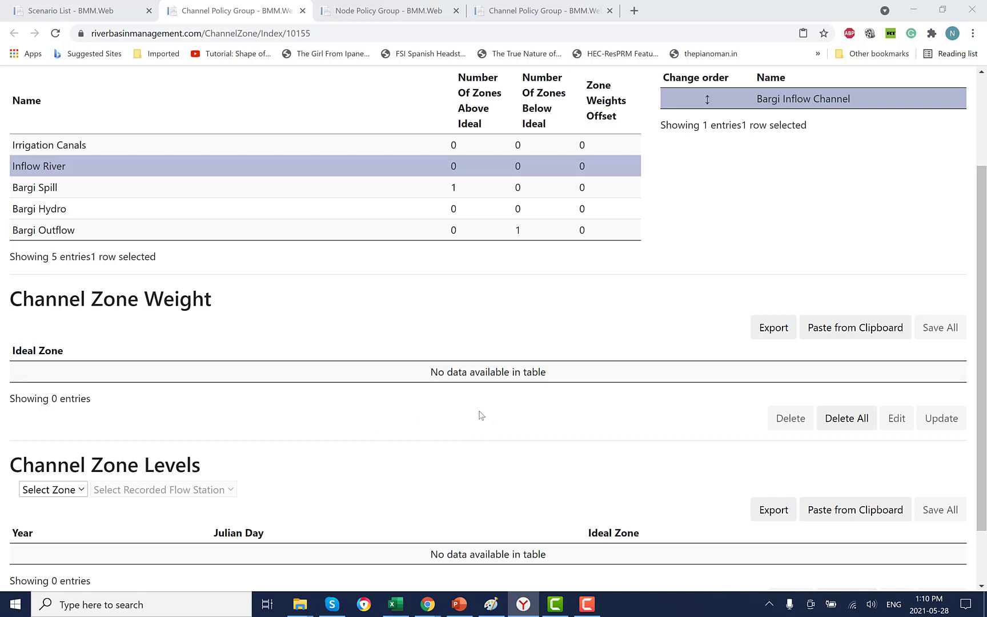
key("alt+Tab")
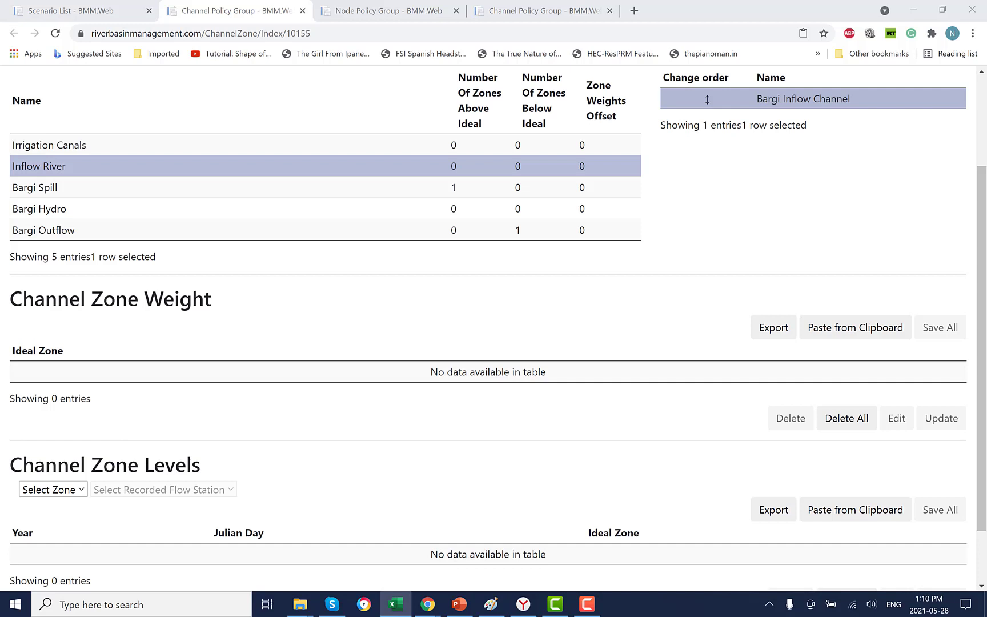
left_click(855, 327)
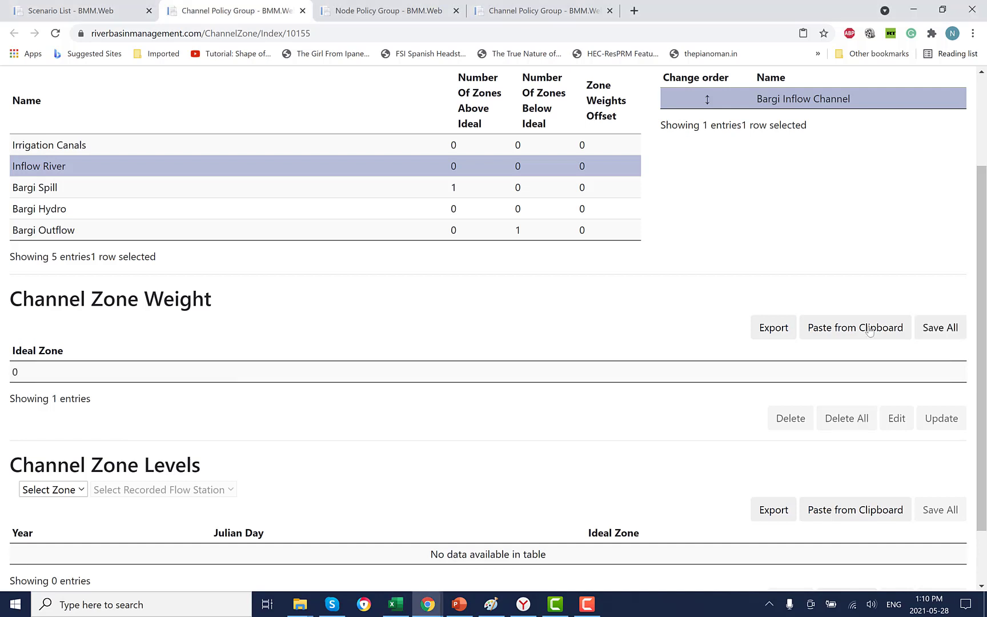
left_click(944, 330)
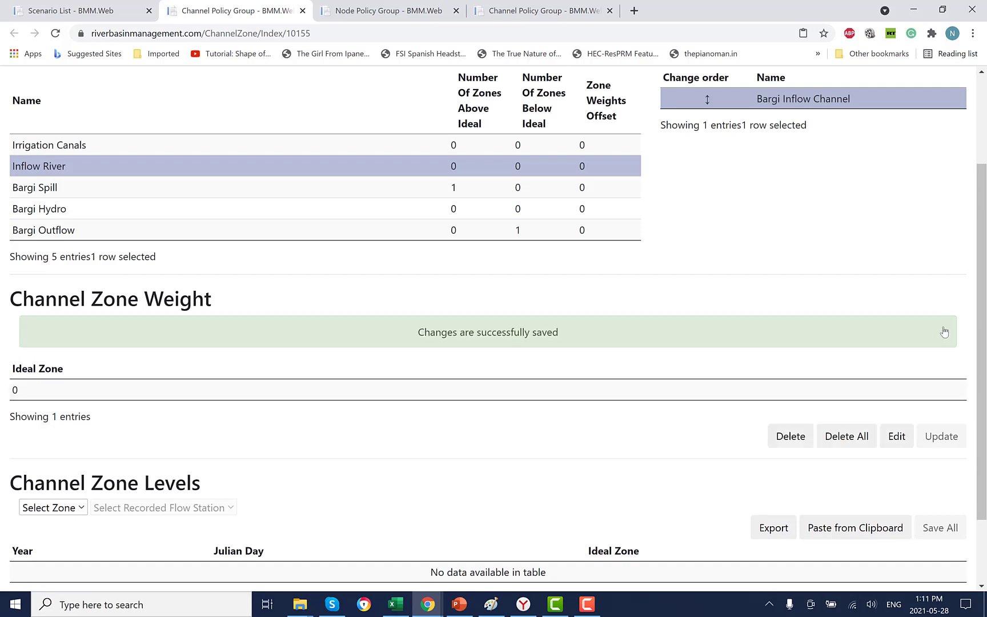
Step: Paste the Bargi Inflow Channel's ideal zone level of 9000 for 2008, Julian day 183 from Excel and save it
key("alt+Tab")
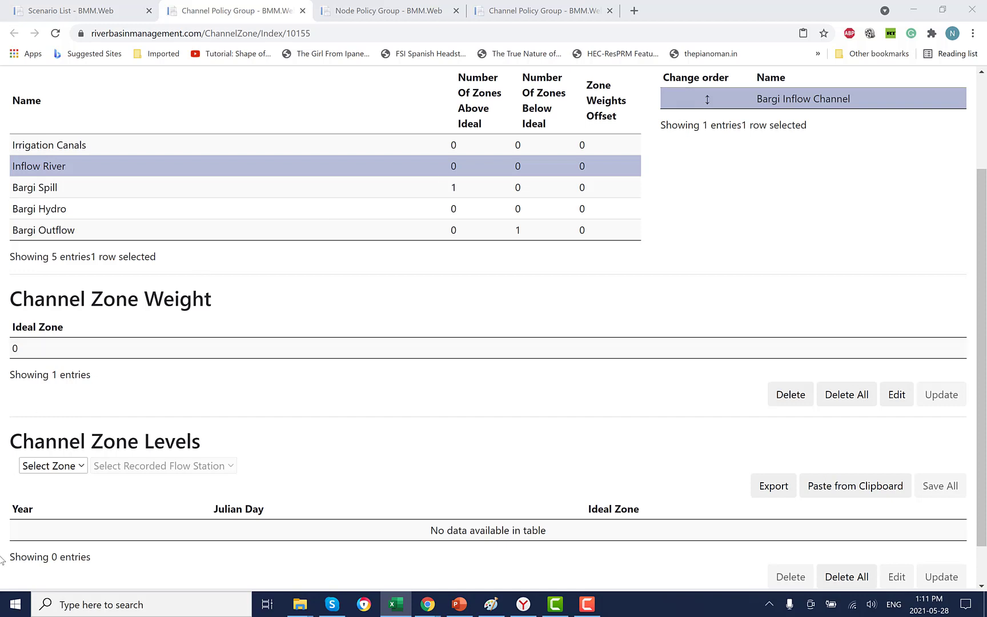
left_click(877, 491)
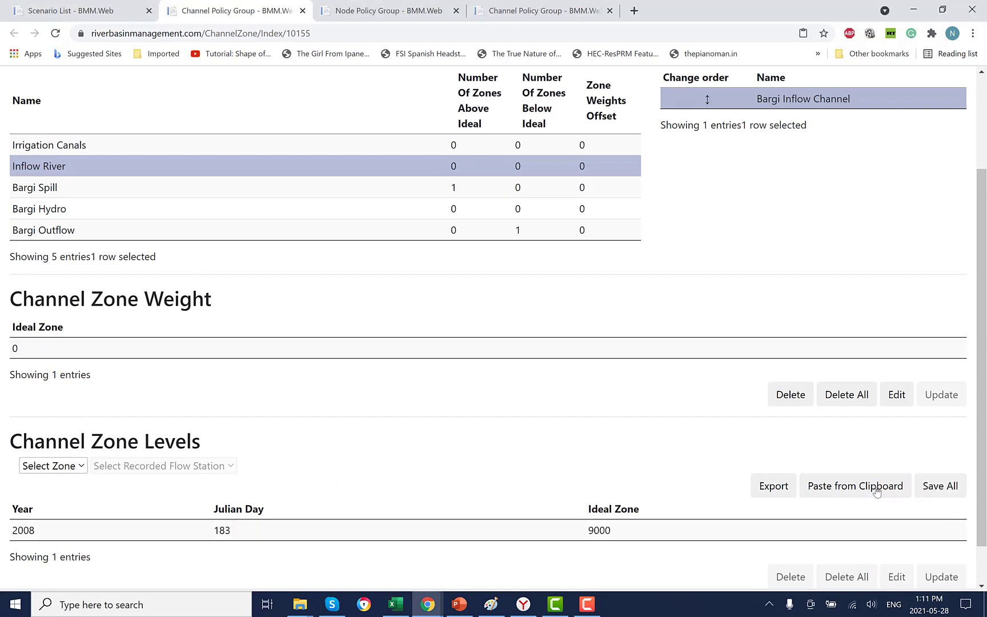
left_click(942, 489)
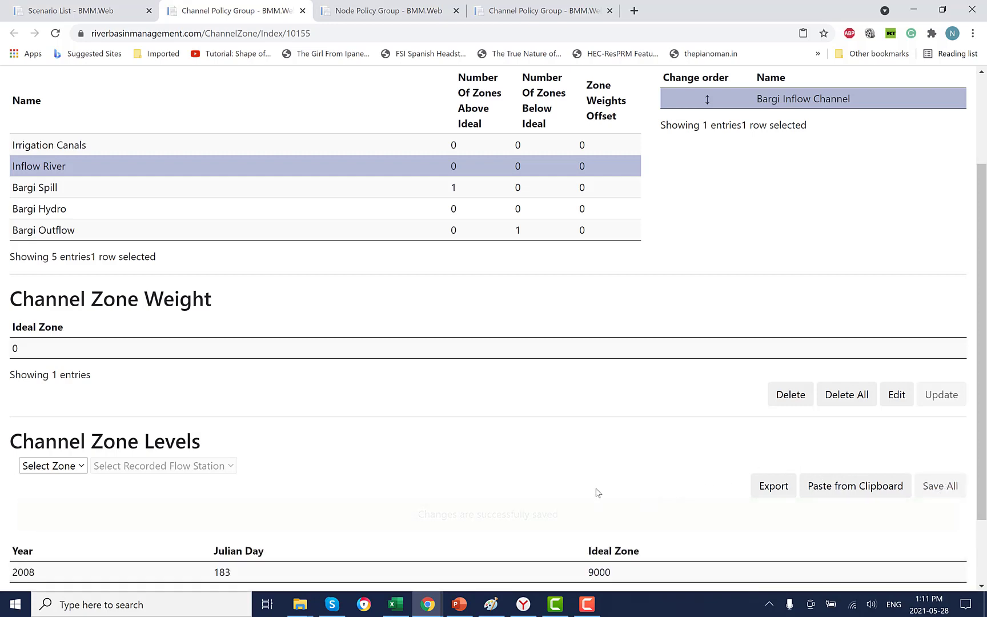
Step: Select the Bargi Spill policy group, paste its zone weights of 1000 above ideal and 0 ideal, and save them
left_click(49, 188)
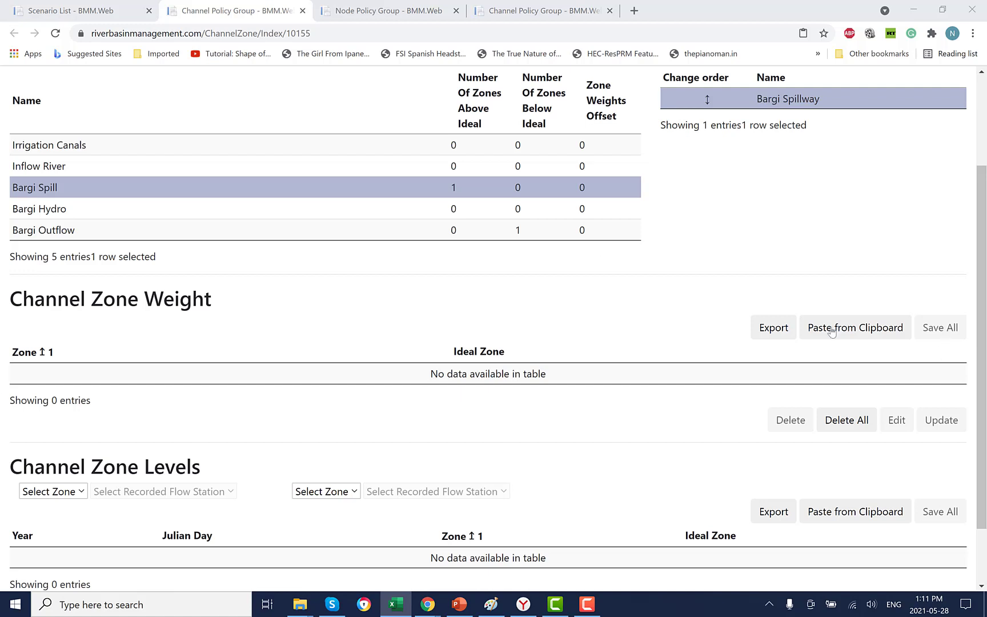
left_click(869, 331)
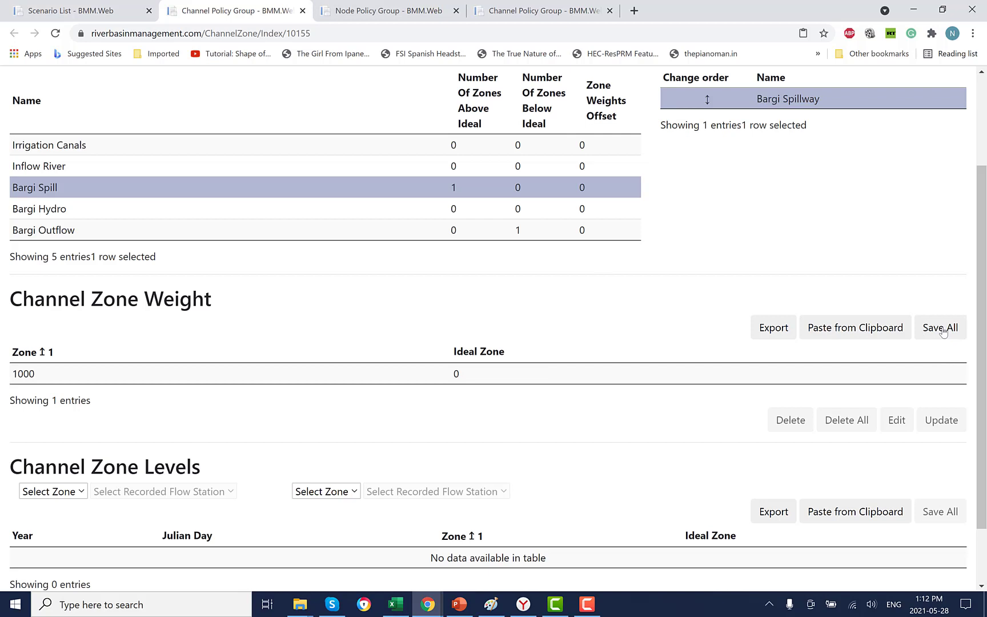
left_click(941, 330)
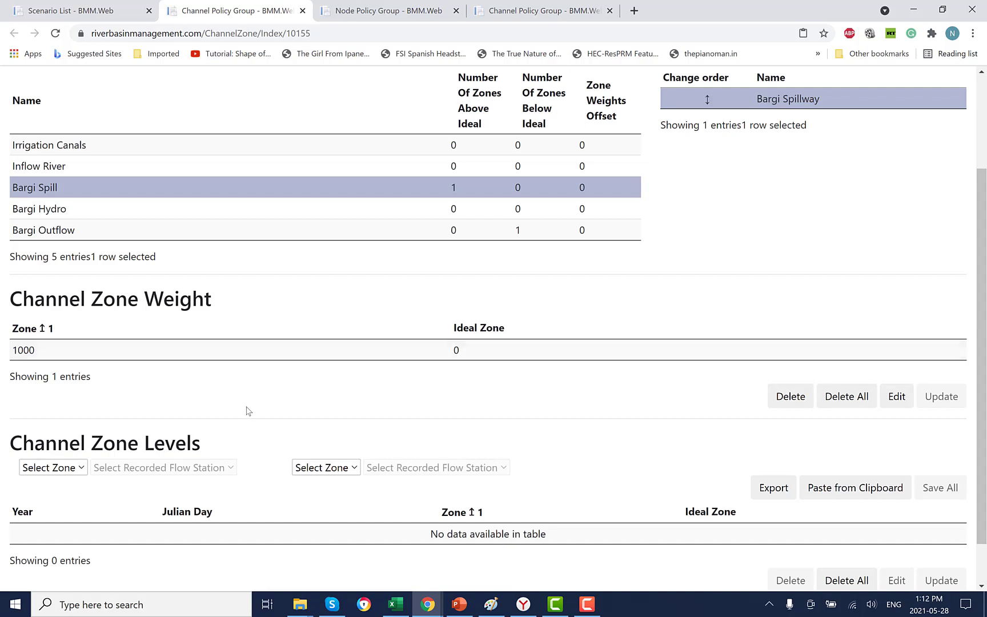
Step: Paste the Bargi Spillway's 2008, Julian day 183 zone levels from Excel: 9000 above ideal and 0 ideal
key("alt+Tab")
key("alt+Tab")
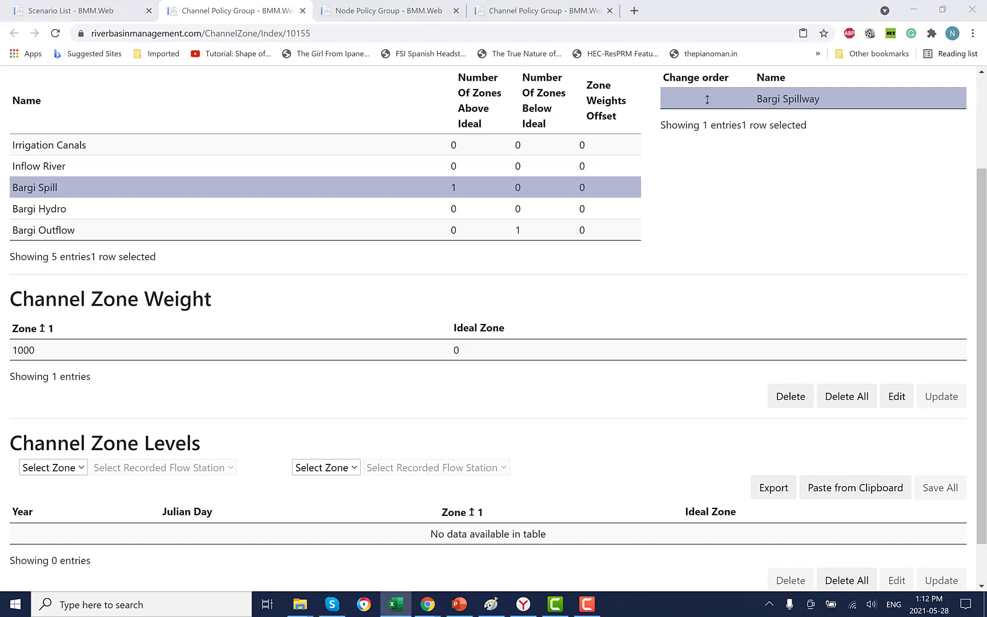
left_click(862, 487)
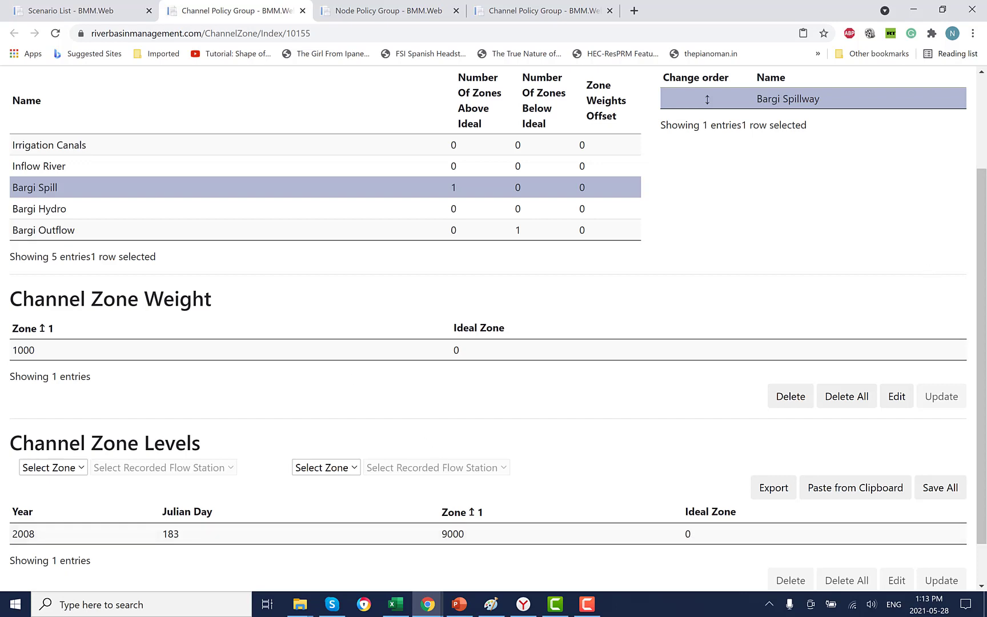
Step: Select the Bargi Hydro policy group, paste its ideal zone level of 9000 for 2008, Julian day 183, and save it
left_click(212, 209)
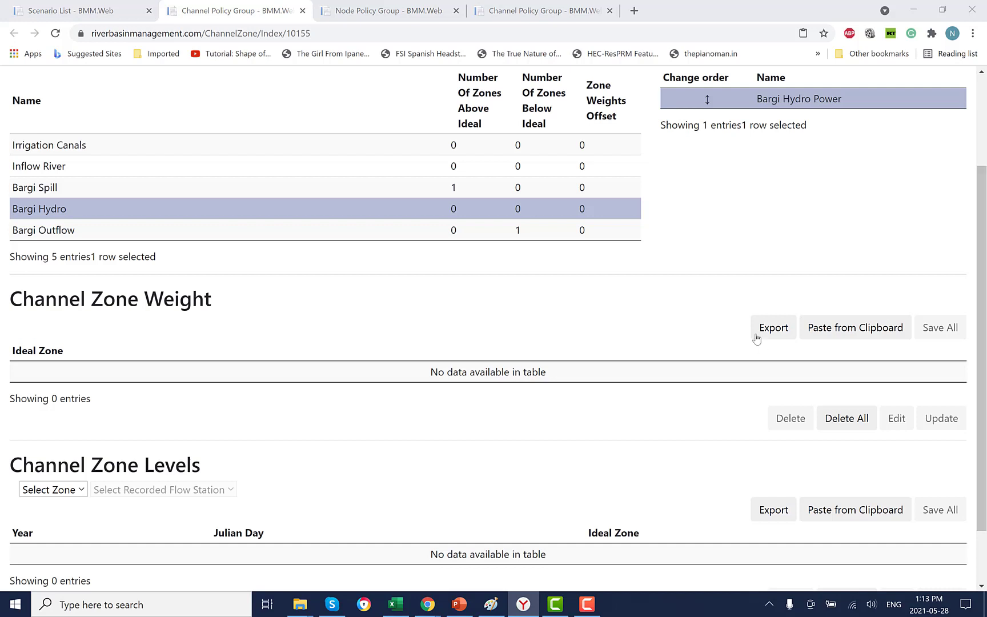
left_click(867, 510)
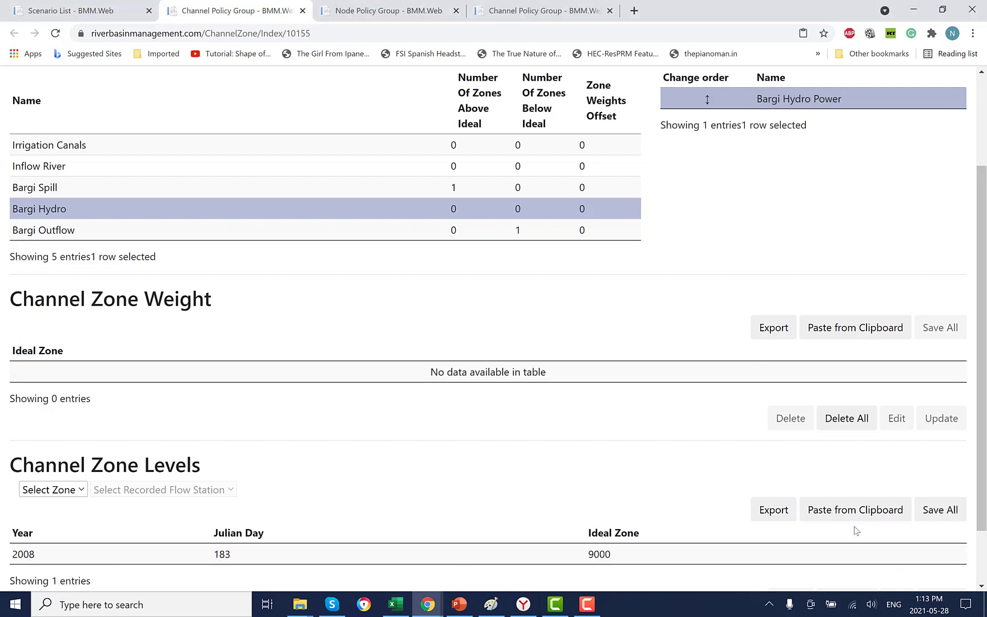
left_click(940, 509)
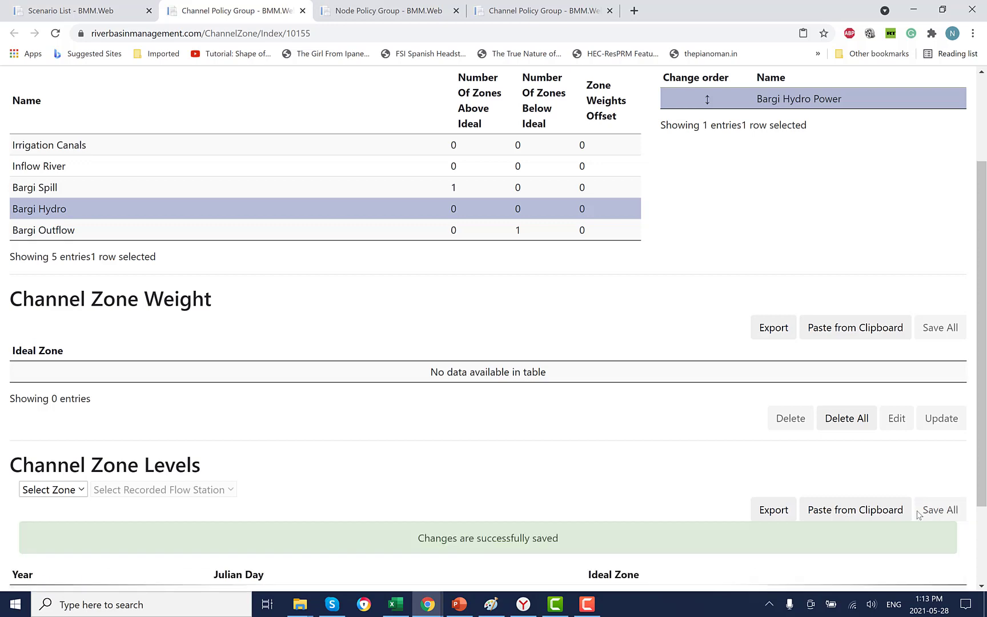
Step: Edit the Bargi Hydro Power channel's level record, setting its ideal zone to 218, and update it
scroll(870, 511, "down", 2)
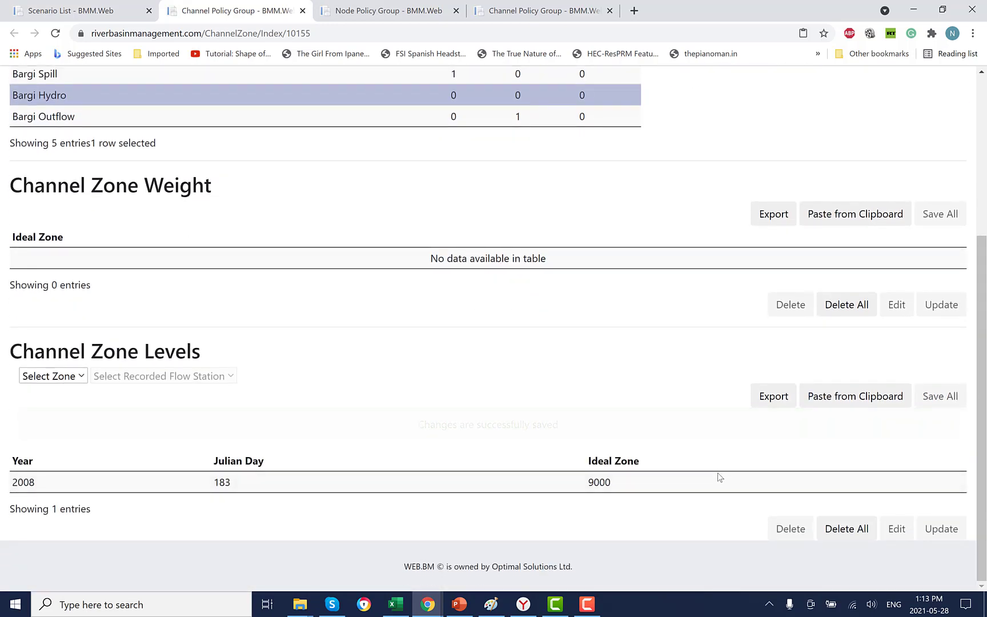
left_click(699, 480)
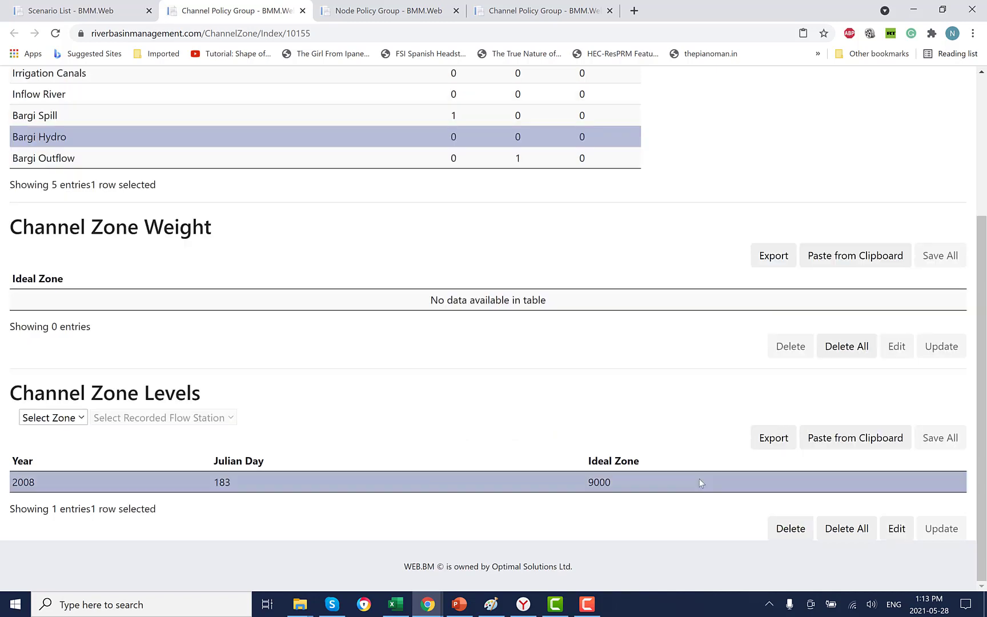
left_click(895, 530)
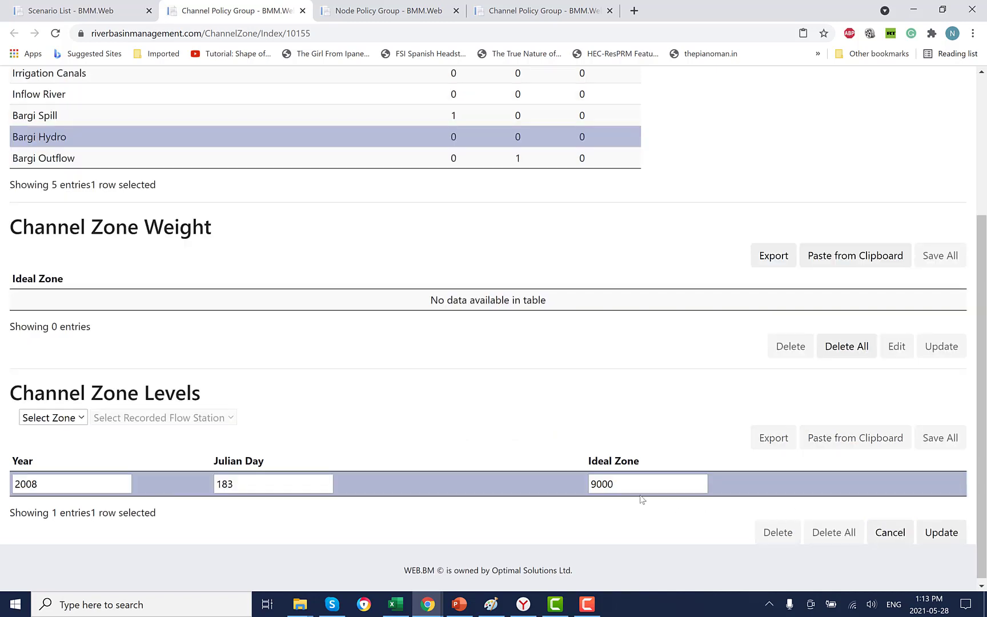
left_click(610, 485)
left_click_drag(610, 485, 579, 489)
type("218")
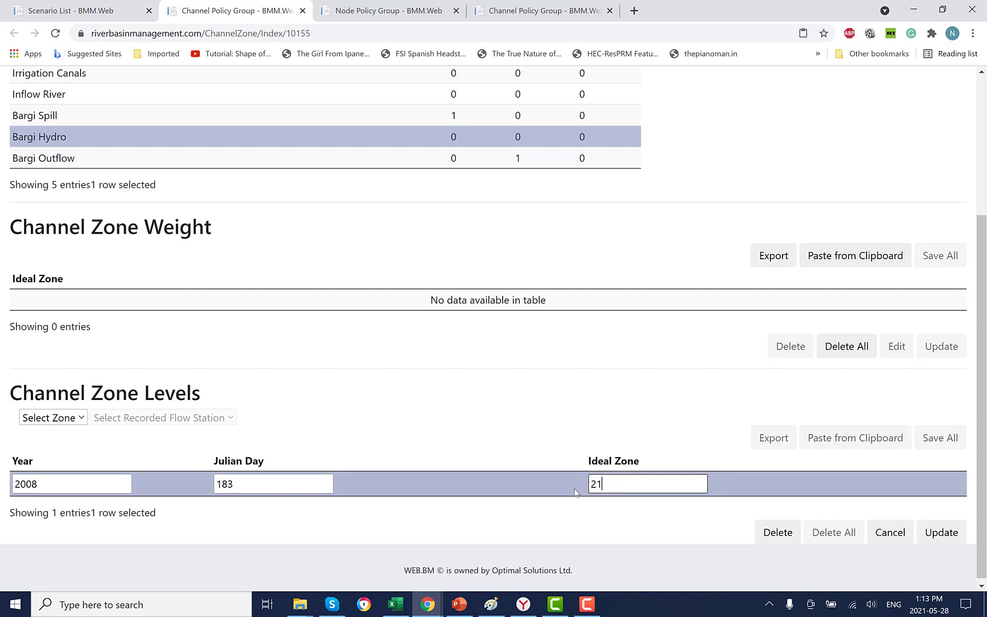
left_click(941, 533)
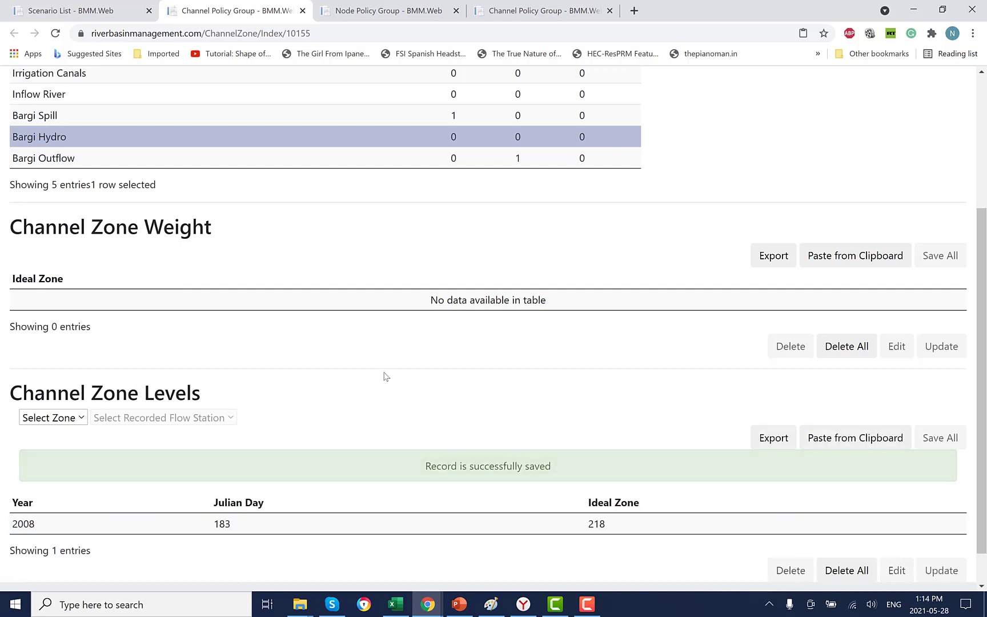
Step: Paste the Bargi Hydro group's ideal zone weight of 0 from Excel and save it
key("alt+Tab")
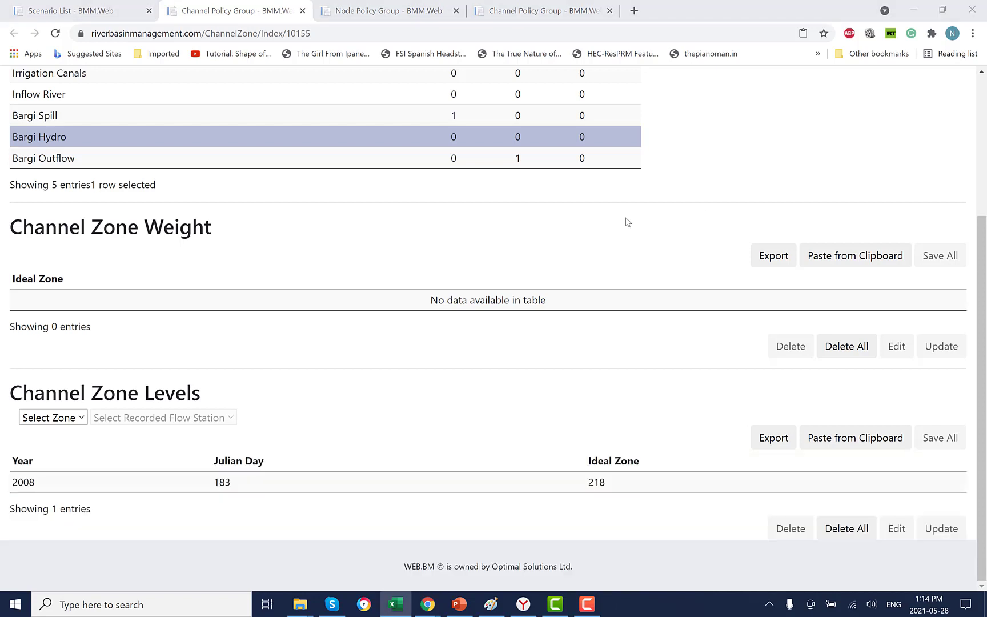
left_click(860, 255)
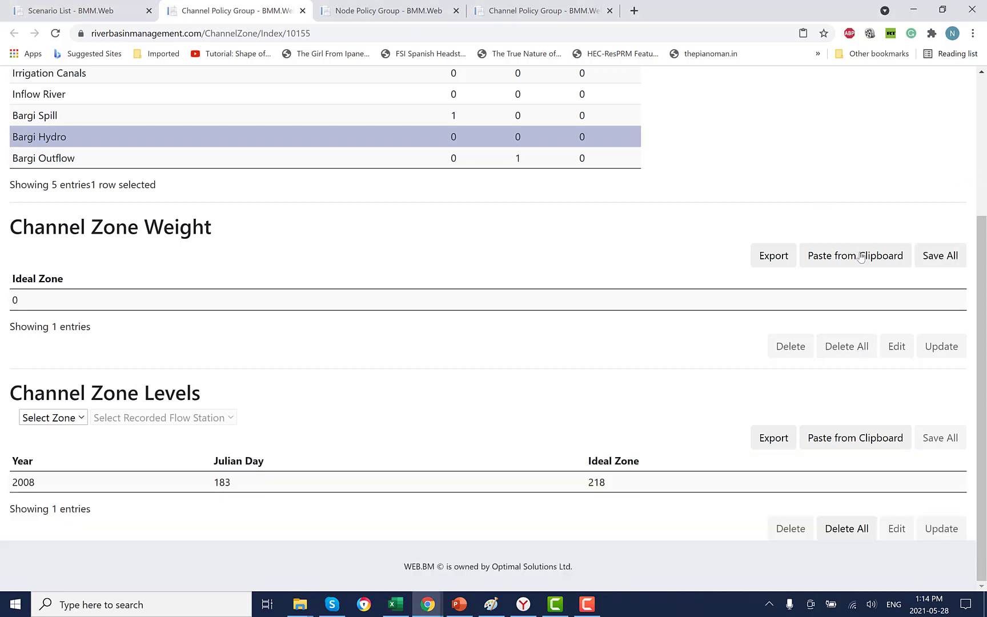
left_click(948, 257)
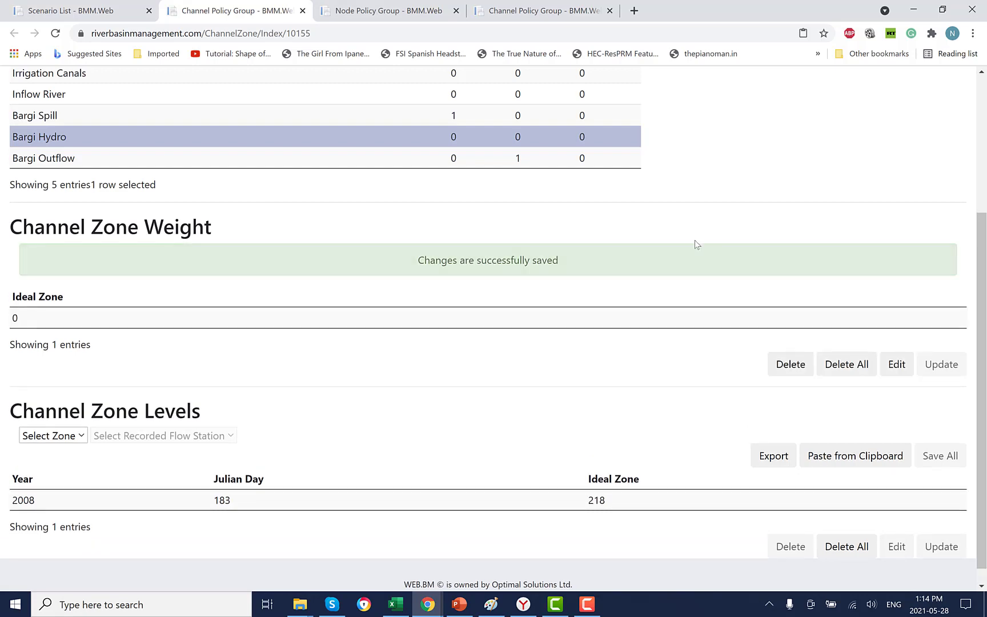
Step: Select the Bargi Outflow policy group, paste its zone weights of 0 ideal and 5000 below ideal, and save them
left_click(369, 160)
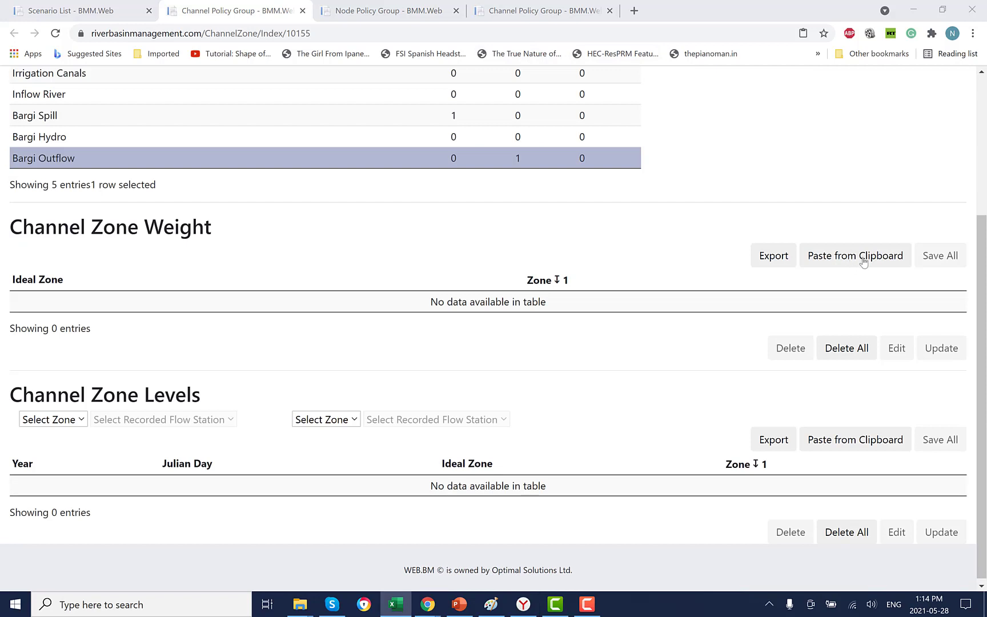
left_click(860, 256)
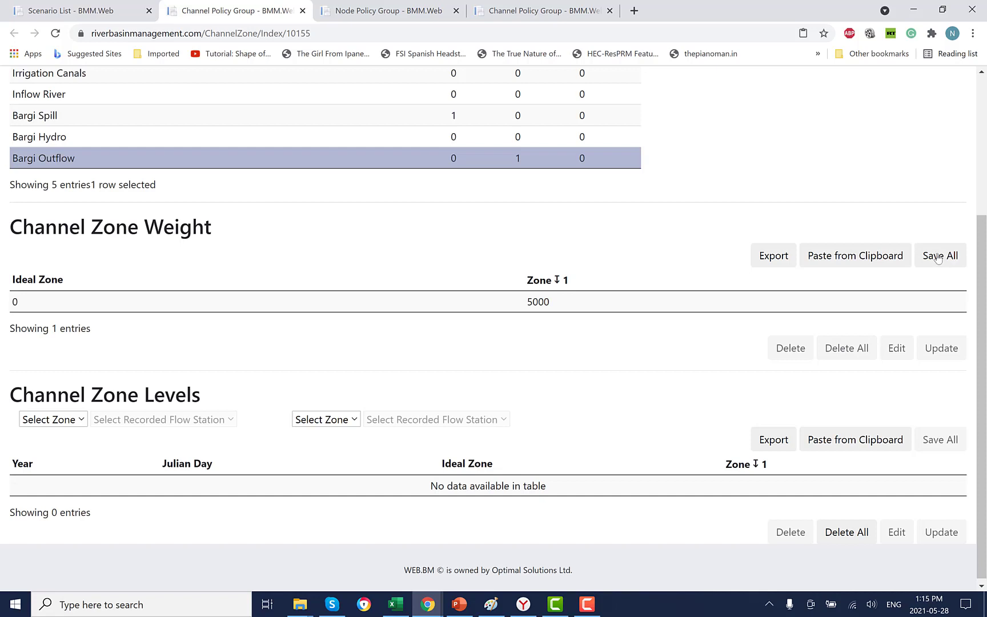
left_click(937, 258)
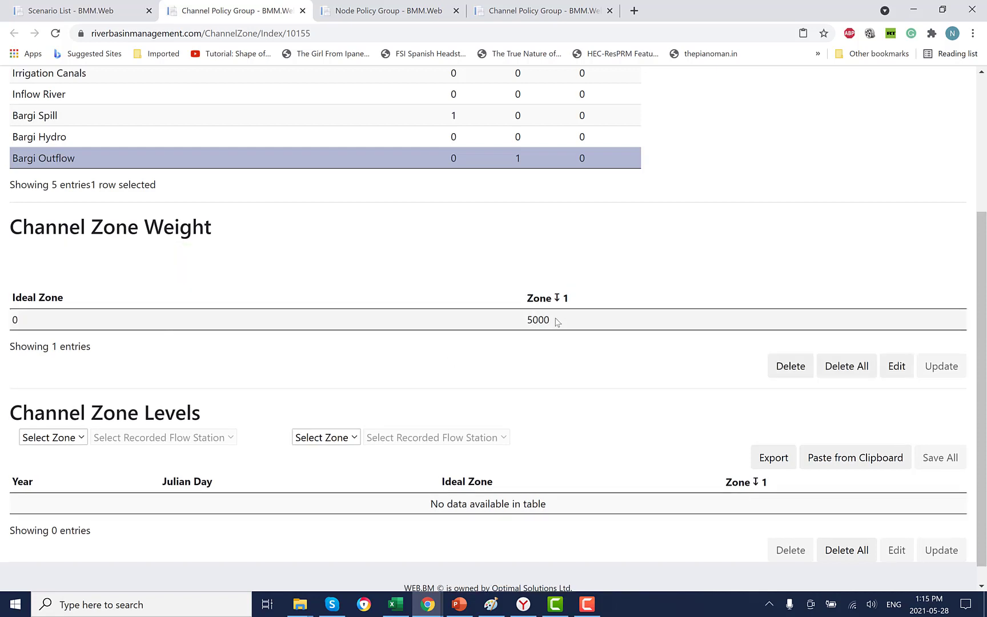
Step: Paste Bargi Outflow's 2008 levels from Excel for Julian days 183, 214, 245 and 275 (ideal 10000; below ideal 100, 155, 100, 100) and save them
key("alt+Tab")
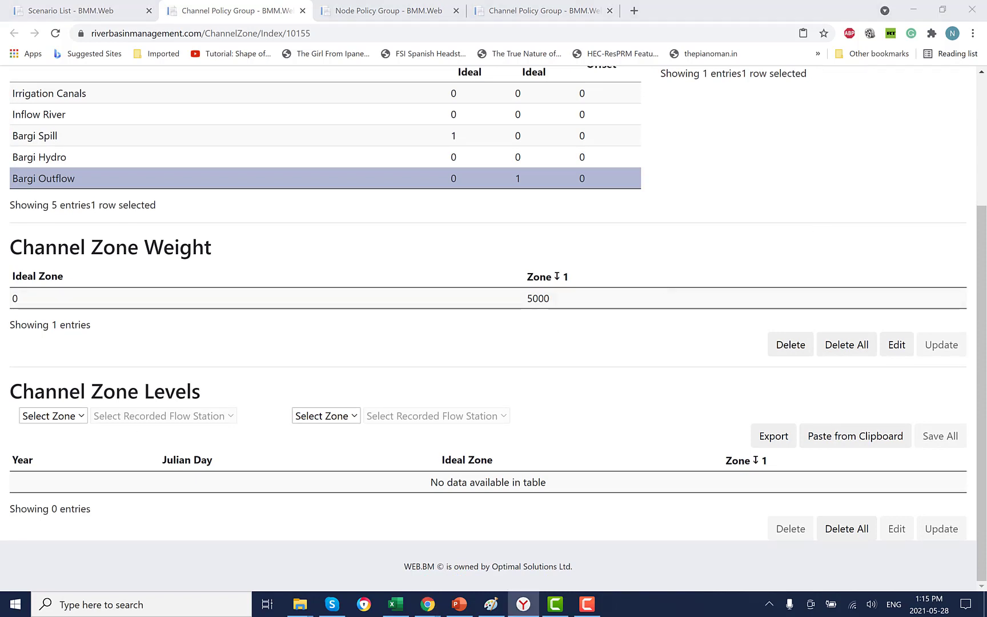
key("alt+Tab")
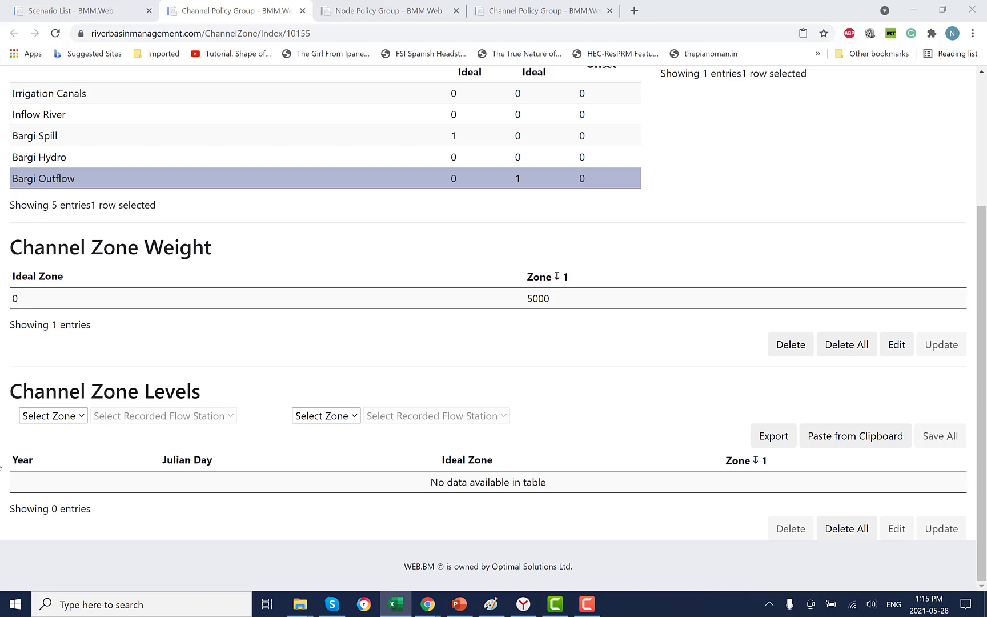
left_click(865, 437)
left_click(865, 437)
scroll(101, 438, "down", 1)
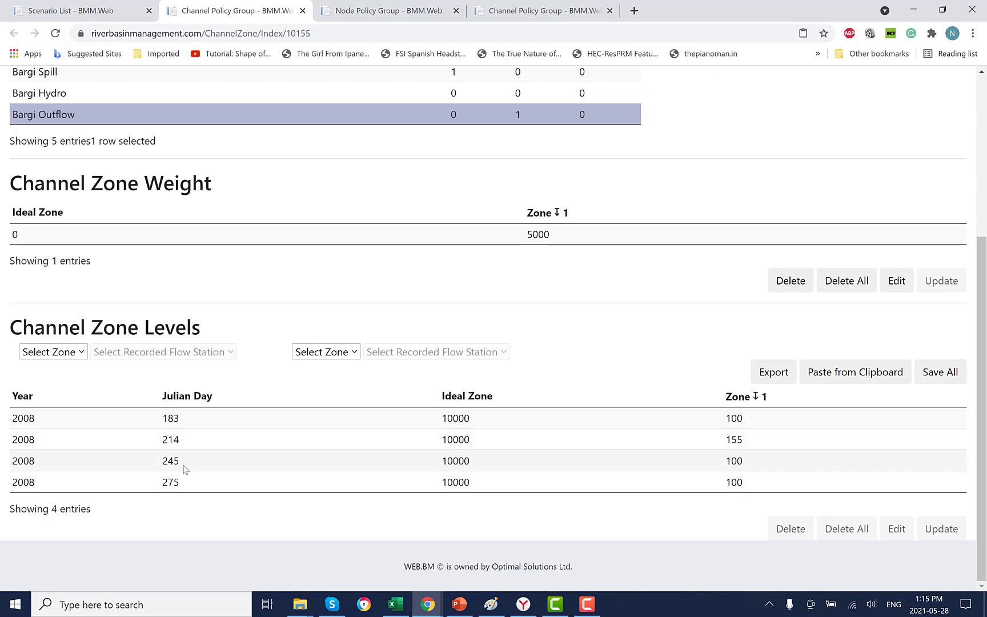
double_click(731, 439)
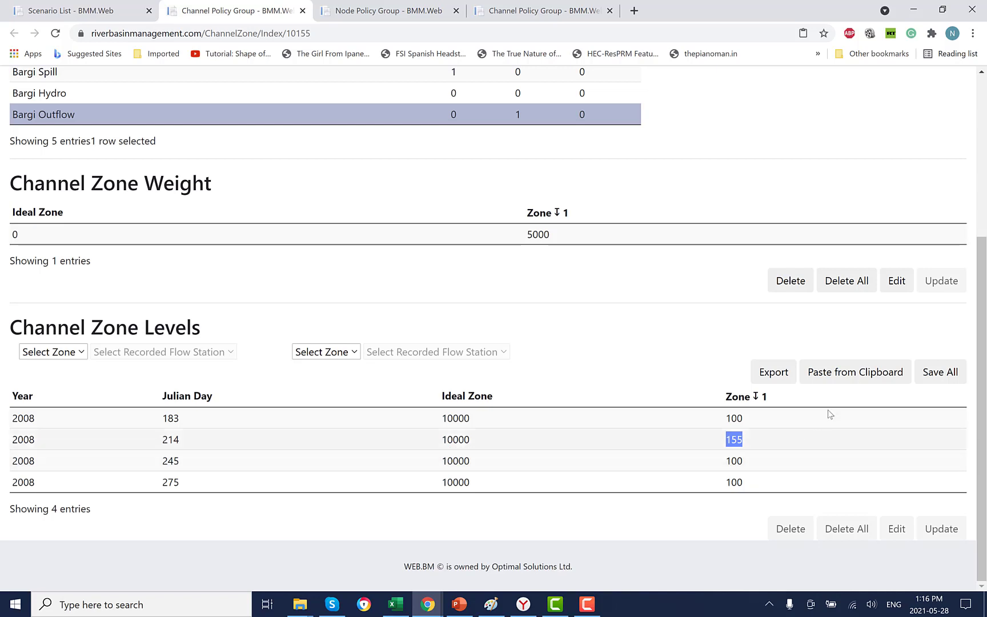
left_click(943, 376)
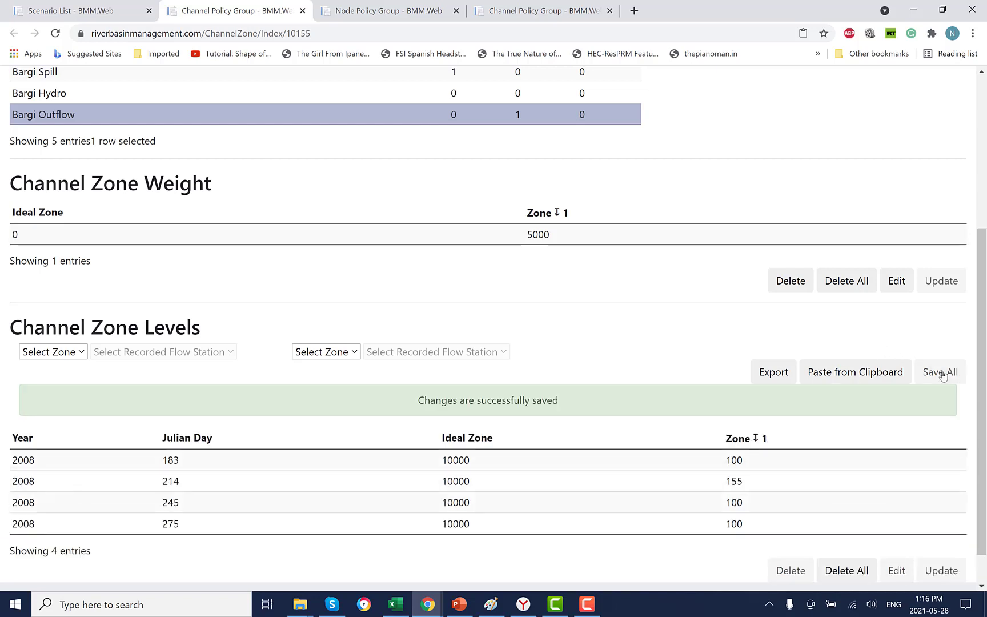
Step: Review the zone weights and levels of the Irrigation Canals group, including Bargi Right Canal, and of the Inflow River group
scroll(640, 375, "up", 2)
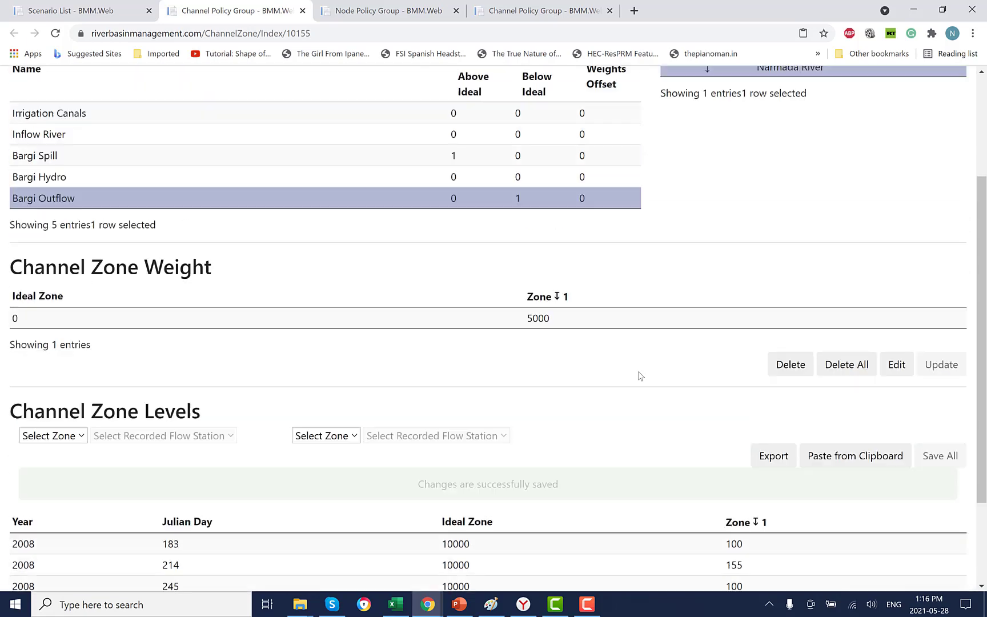
scroll(639, 377, "up", 2)
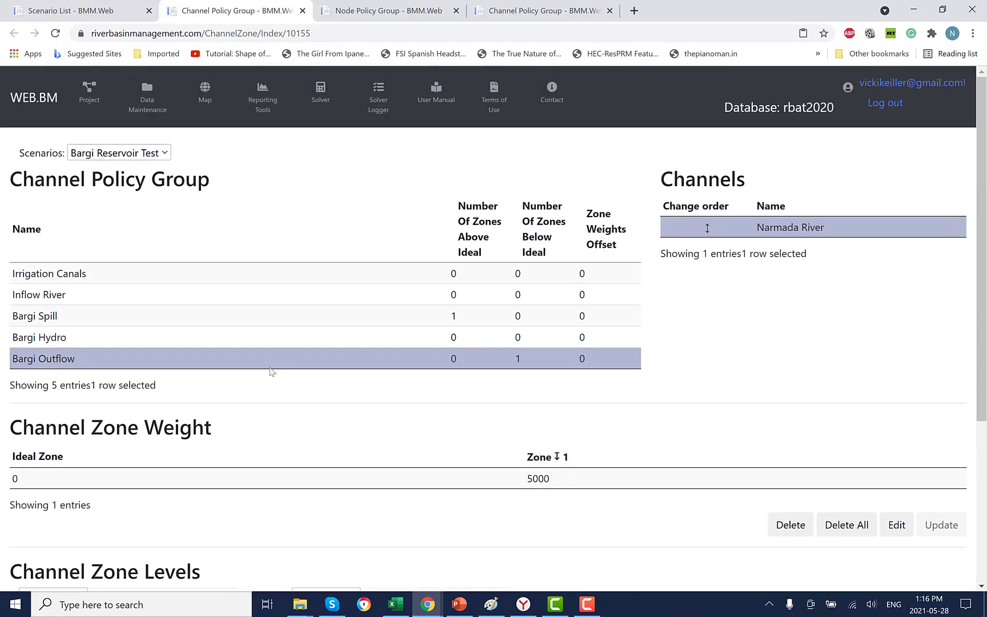
left_click(255, 279)
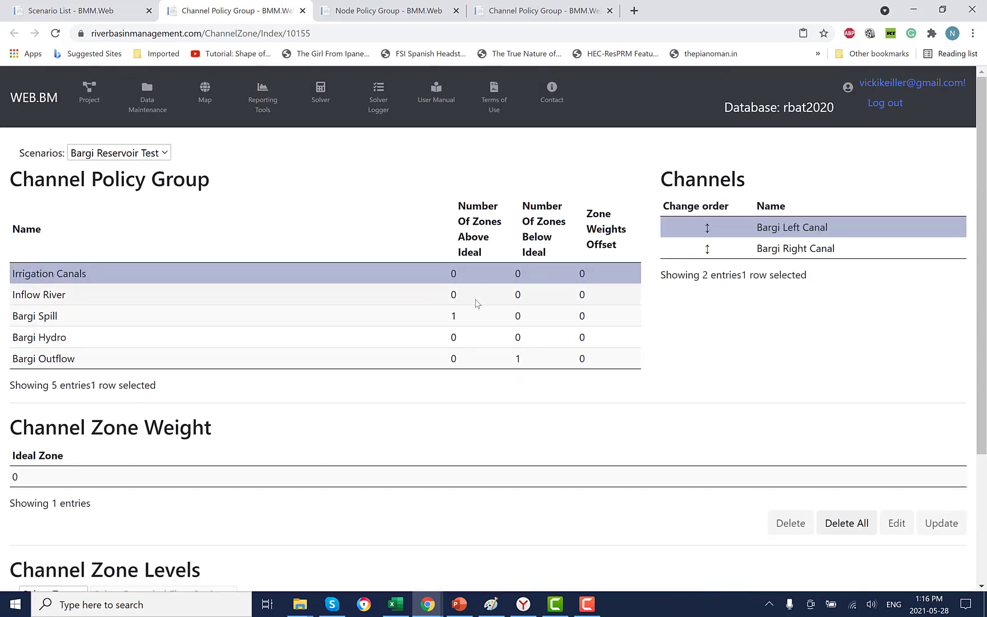
scroll(498, 291, "down", 1)
scroll(516, 284, "down", 1)
scroll(513, 282, "up", 1)
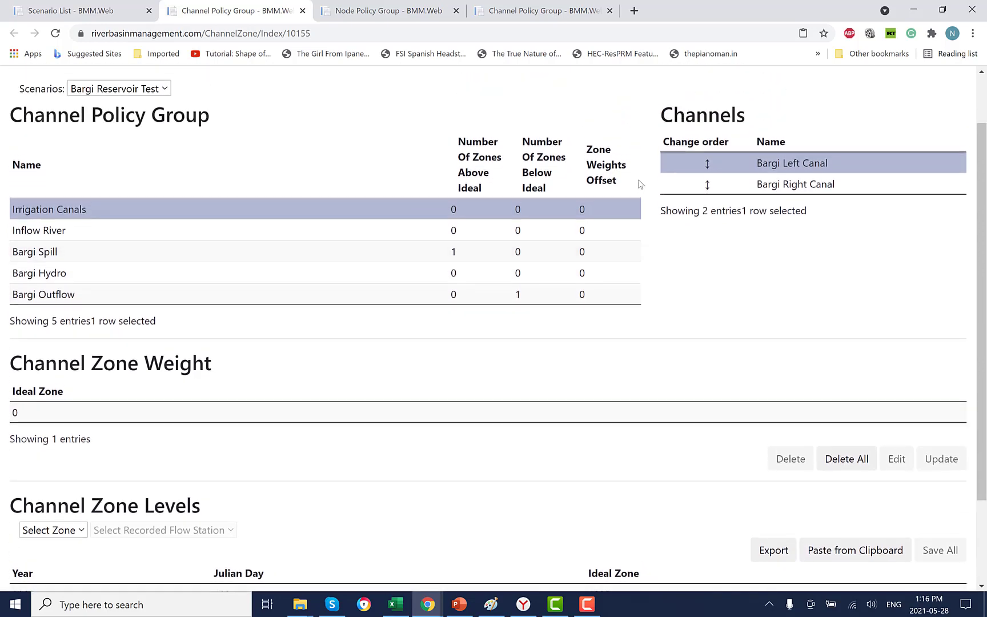
left_click(722, 183)
scroll(709, 226, "down", 1)
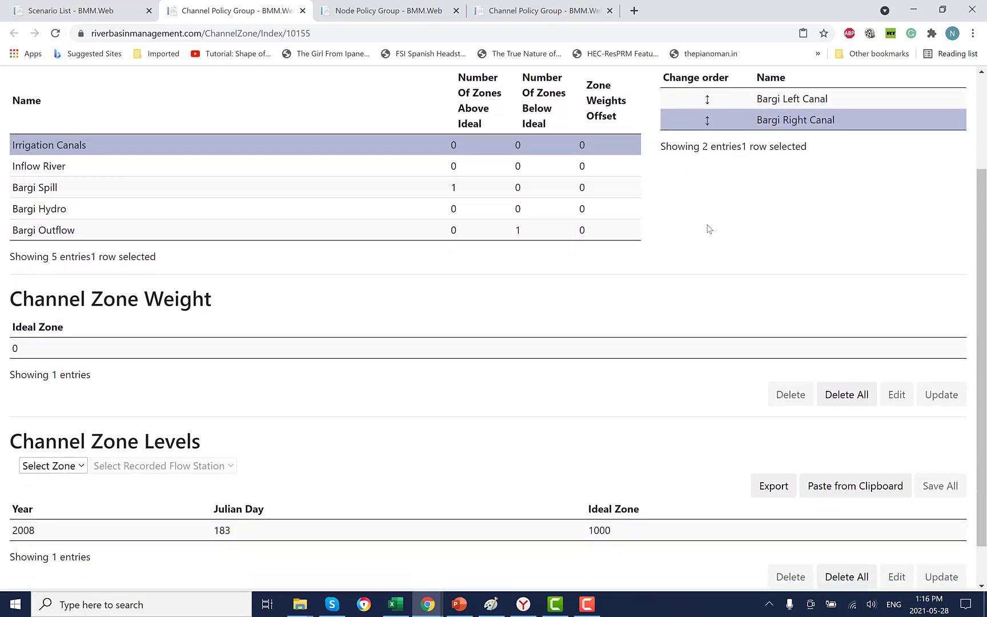
scroll(346, 253, "up", 1)
left_click(270, 234)
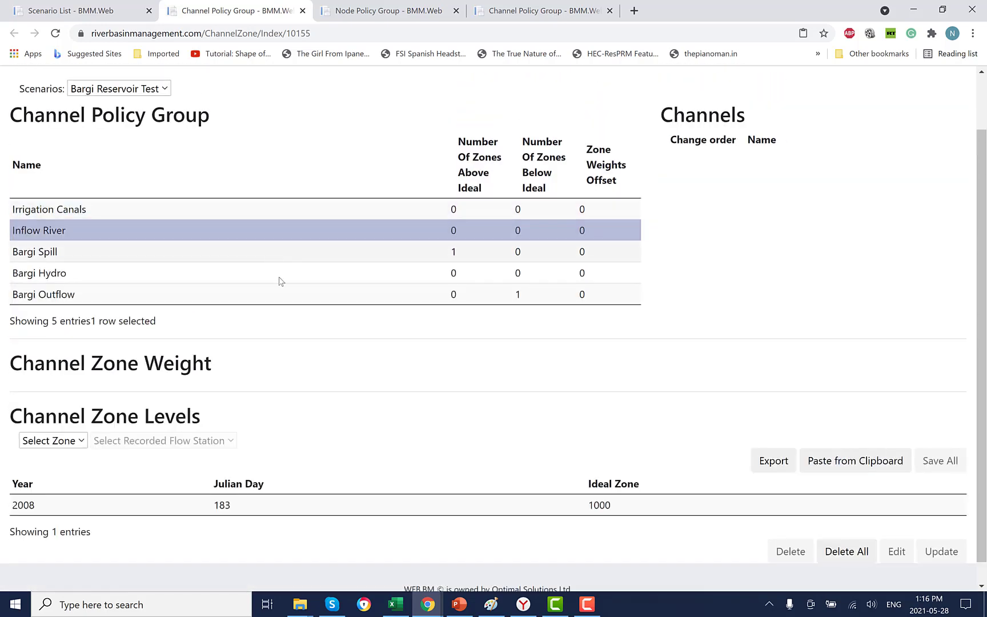
scroll(312, 323, "down", 2)
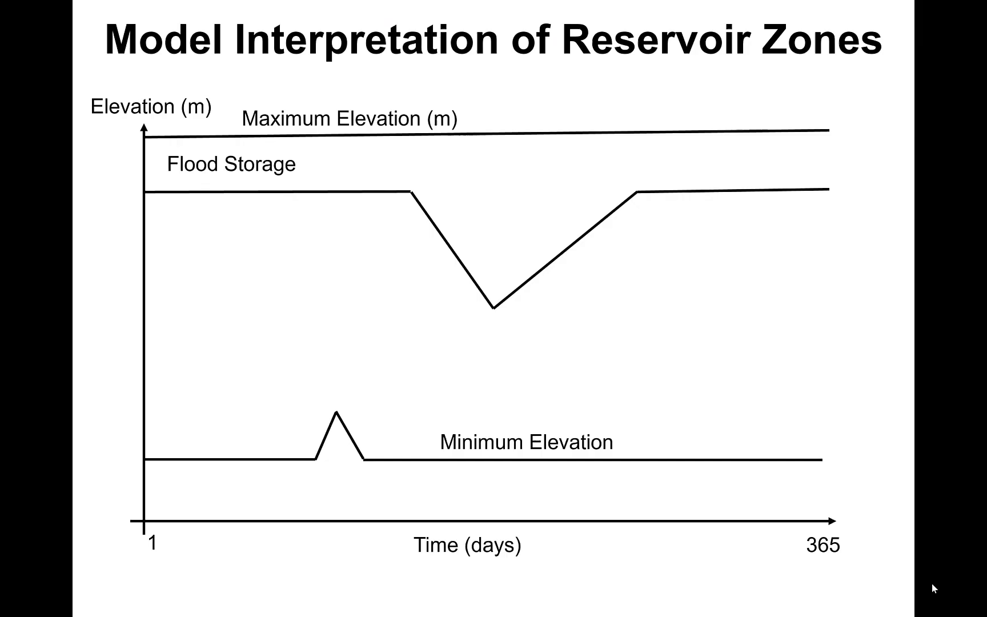